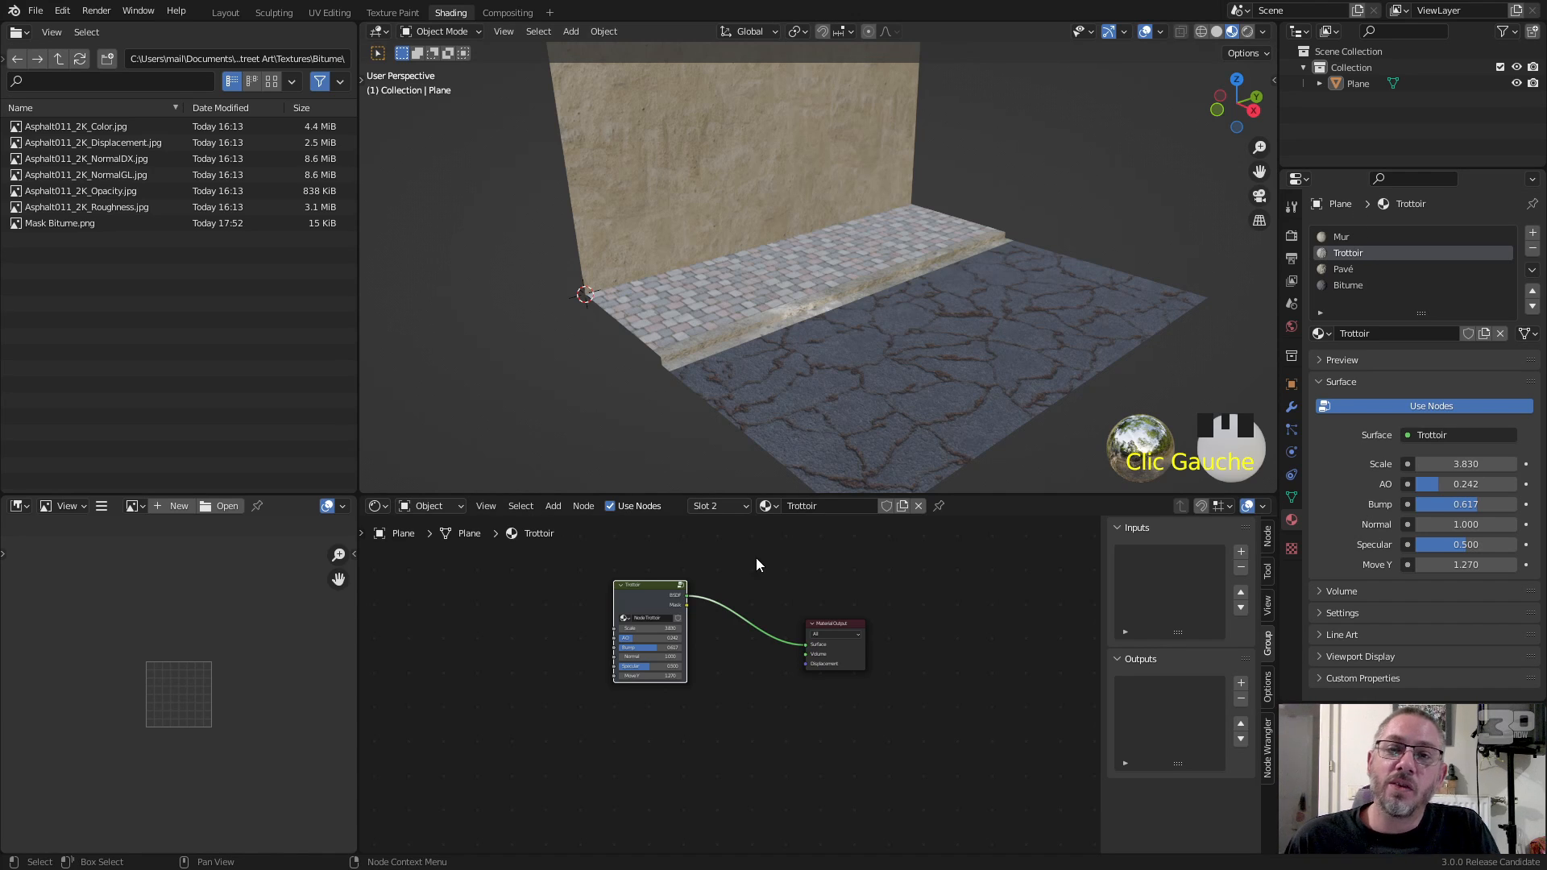
# Add a fifth material slot to the plane and create a new material in it.
pyautogui.scroll(10, 749, 675)
pyautogui.moveTo(728, 666); pyautogui.dragTo(732, 779, button='middle')
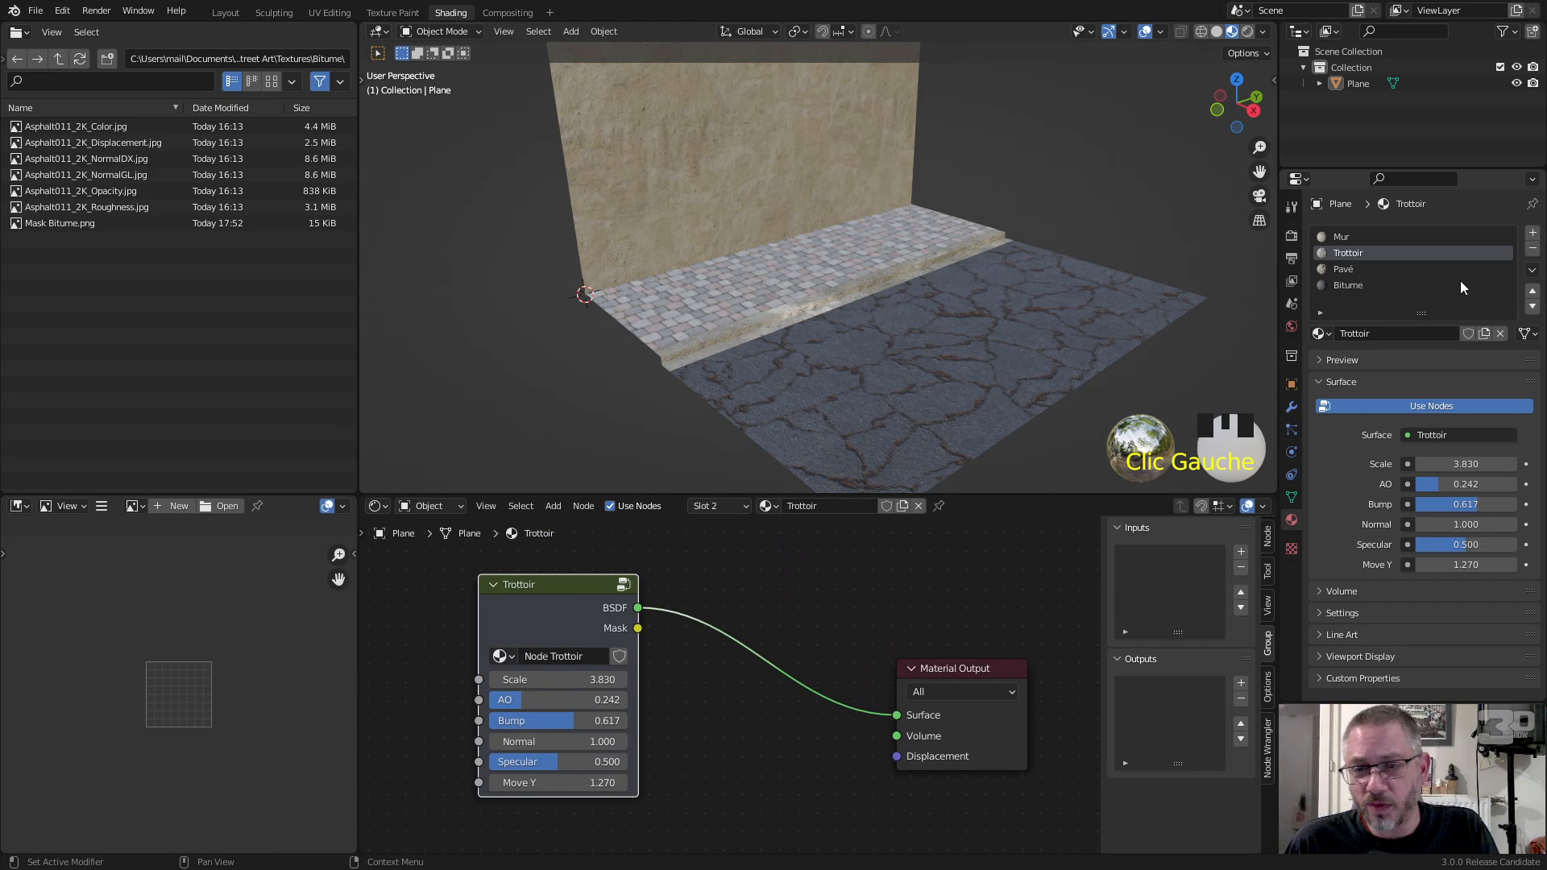
pyautogui.click(1533, 234)
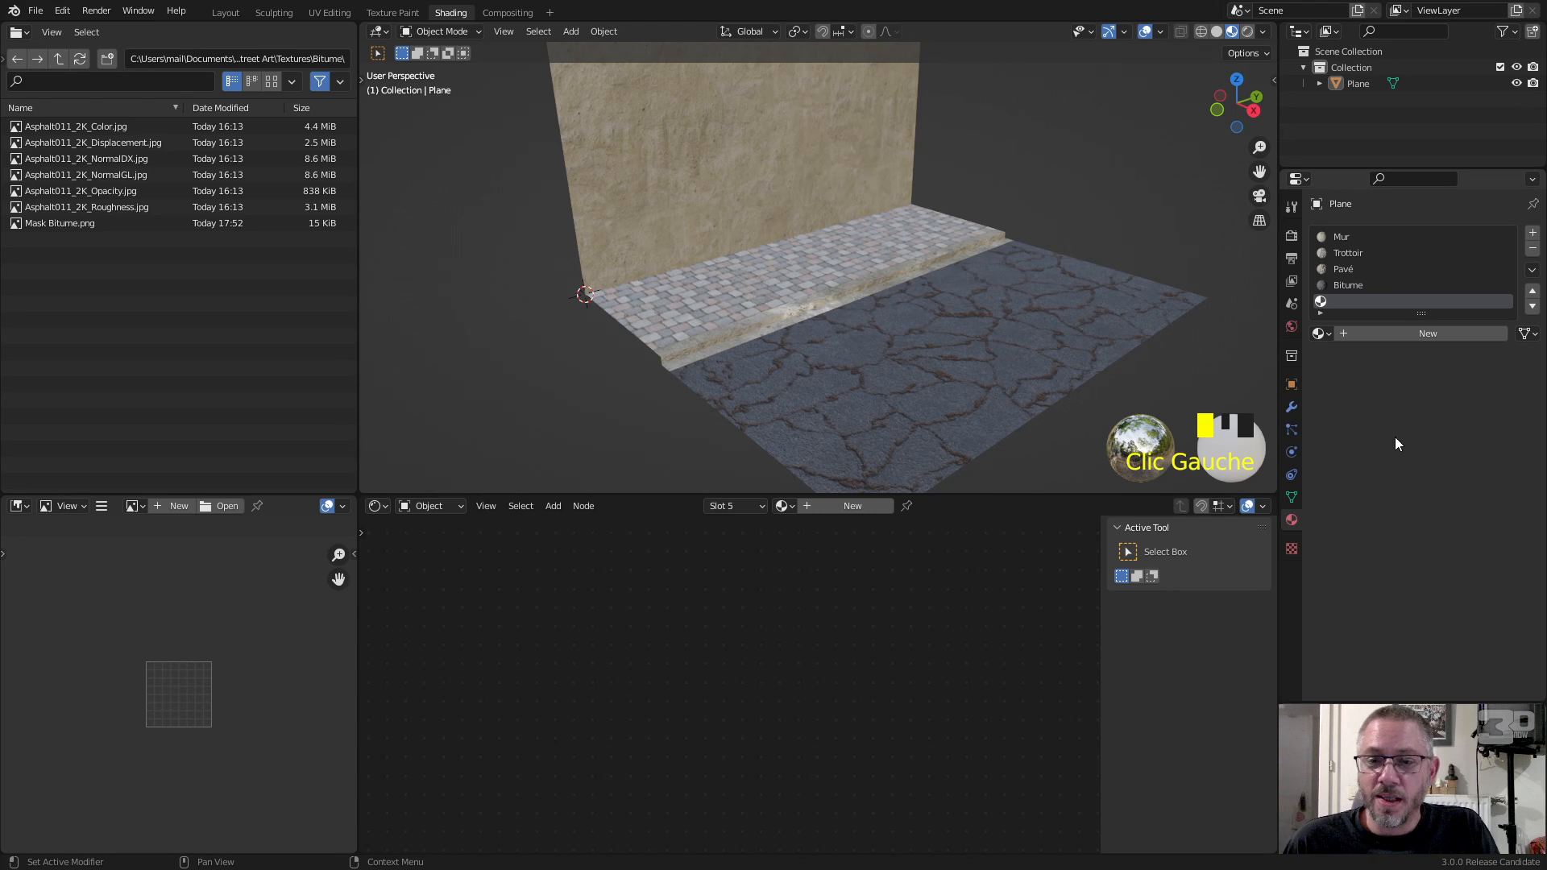
pyautogui.click(1391, 334)
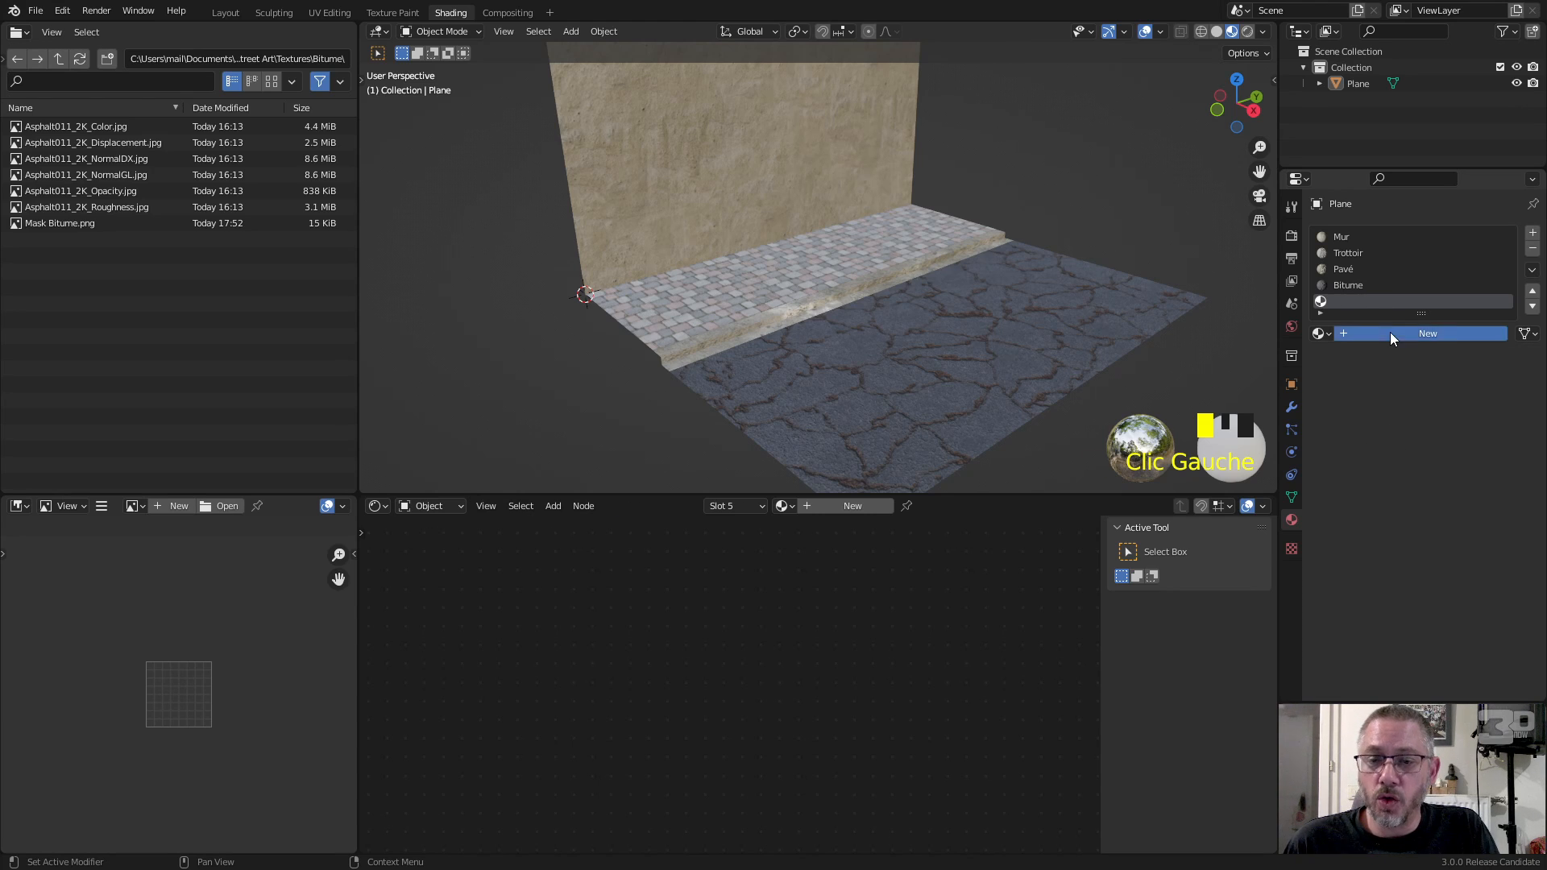
# Name the new material "Street ART".
pyautogui.doubleClick(1401, 334)
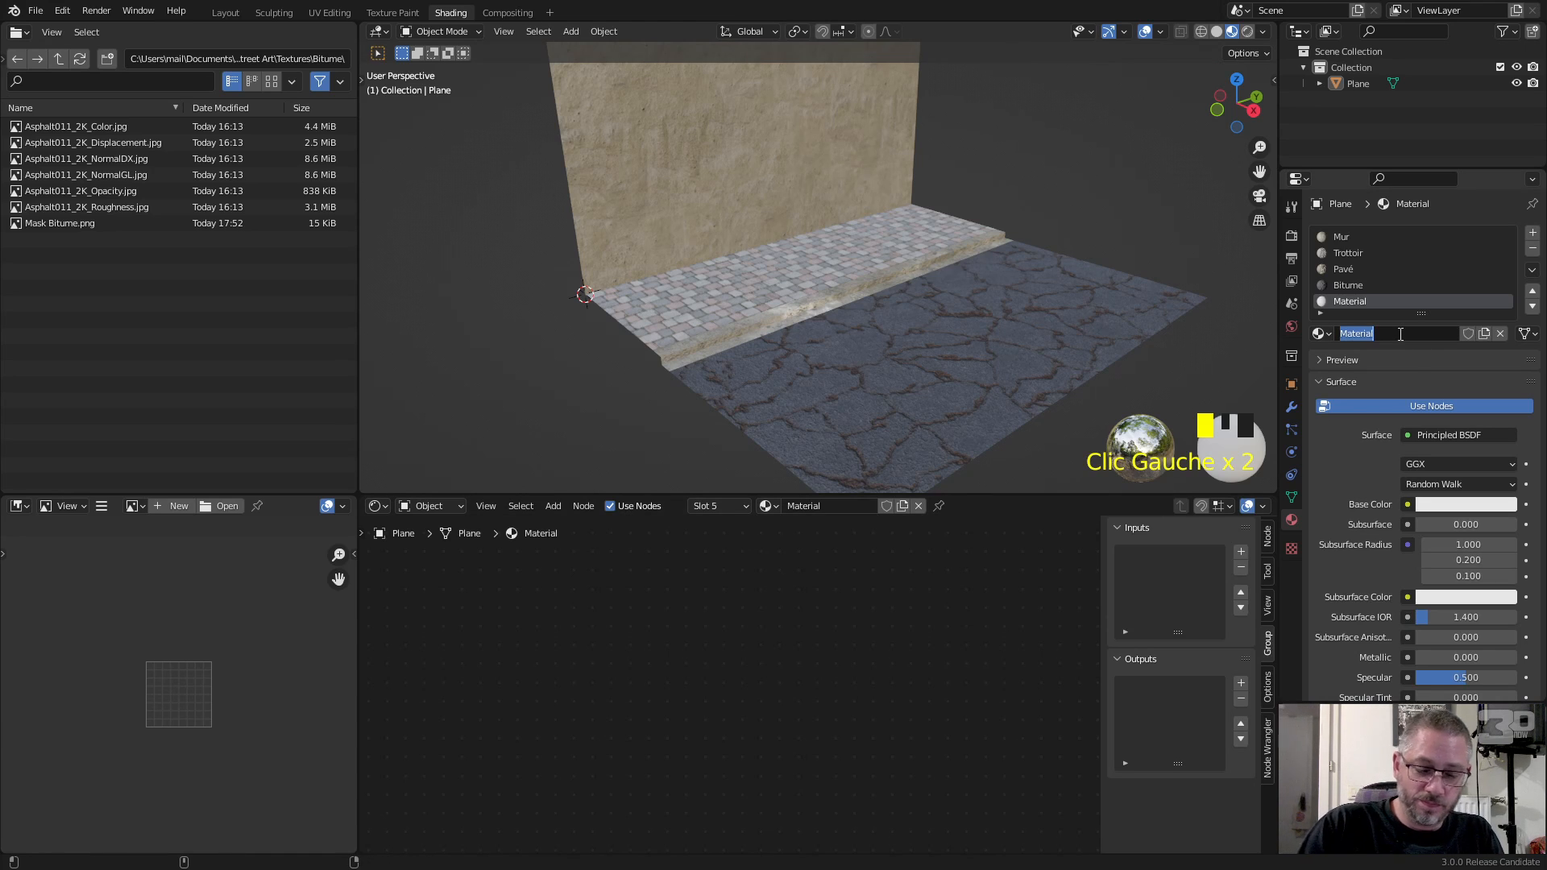
pyautogui.write('St')
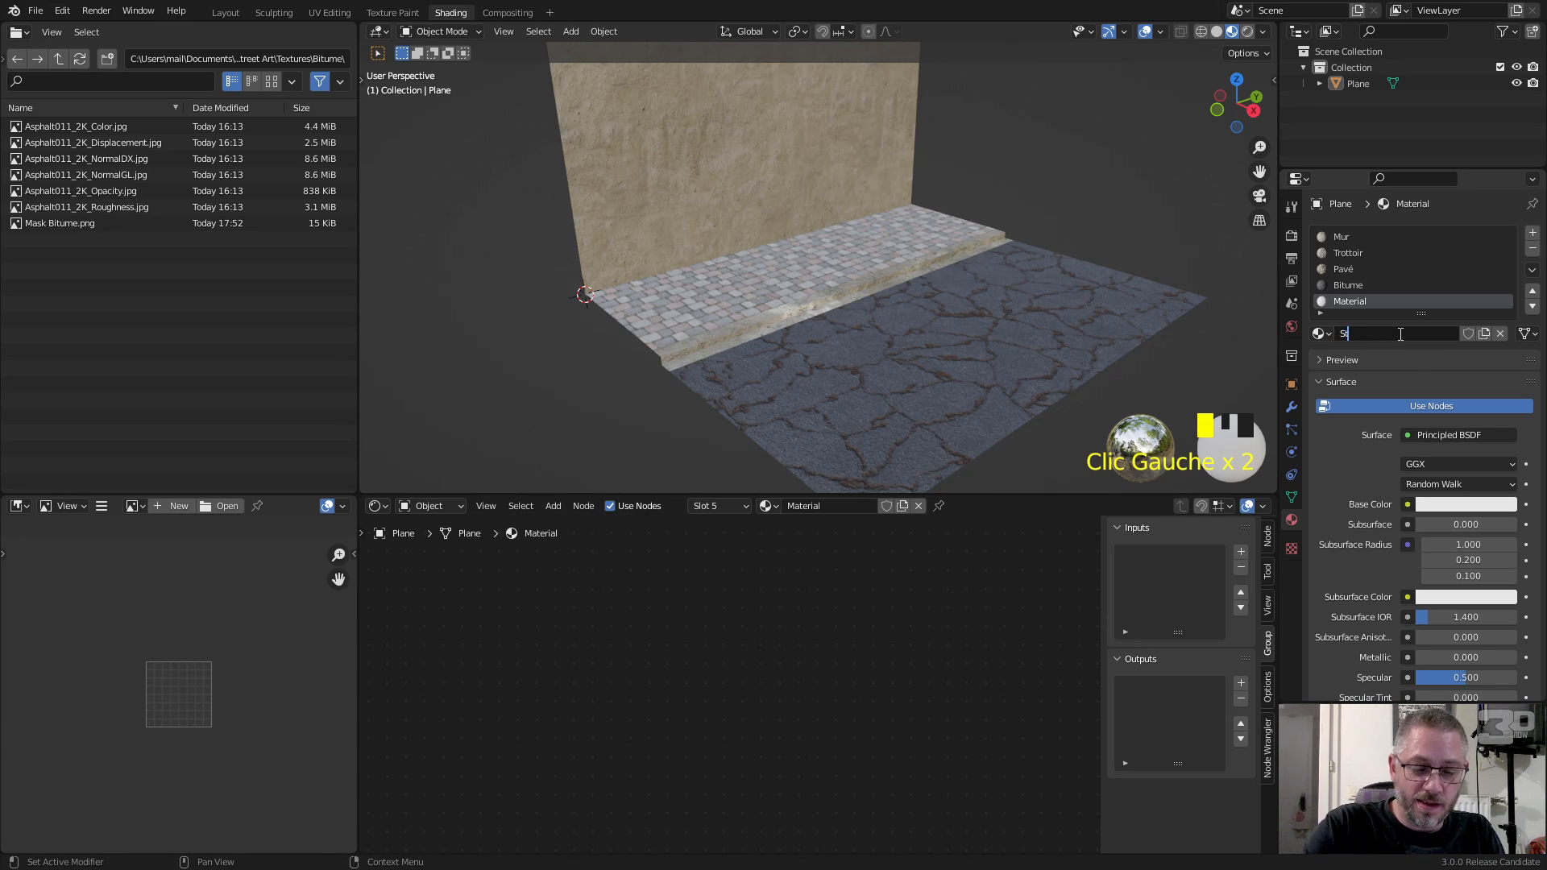
pyautogui.write('reet Art')
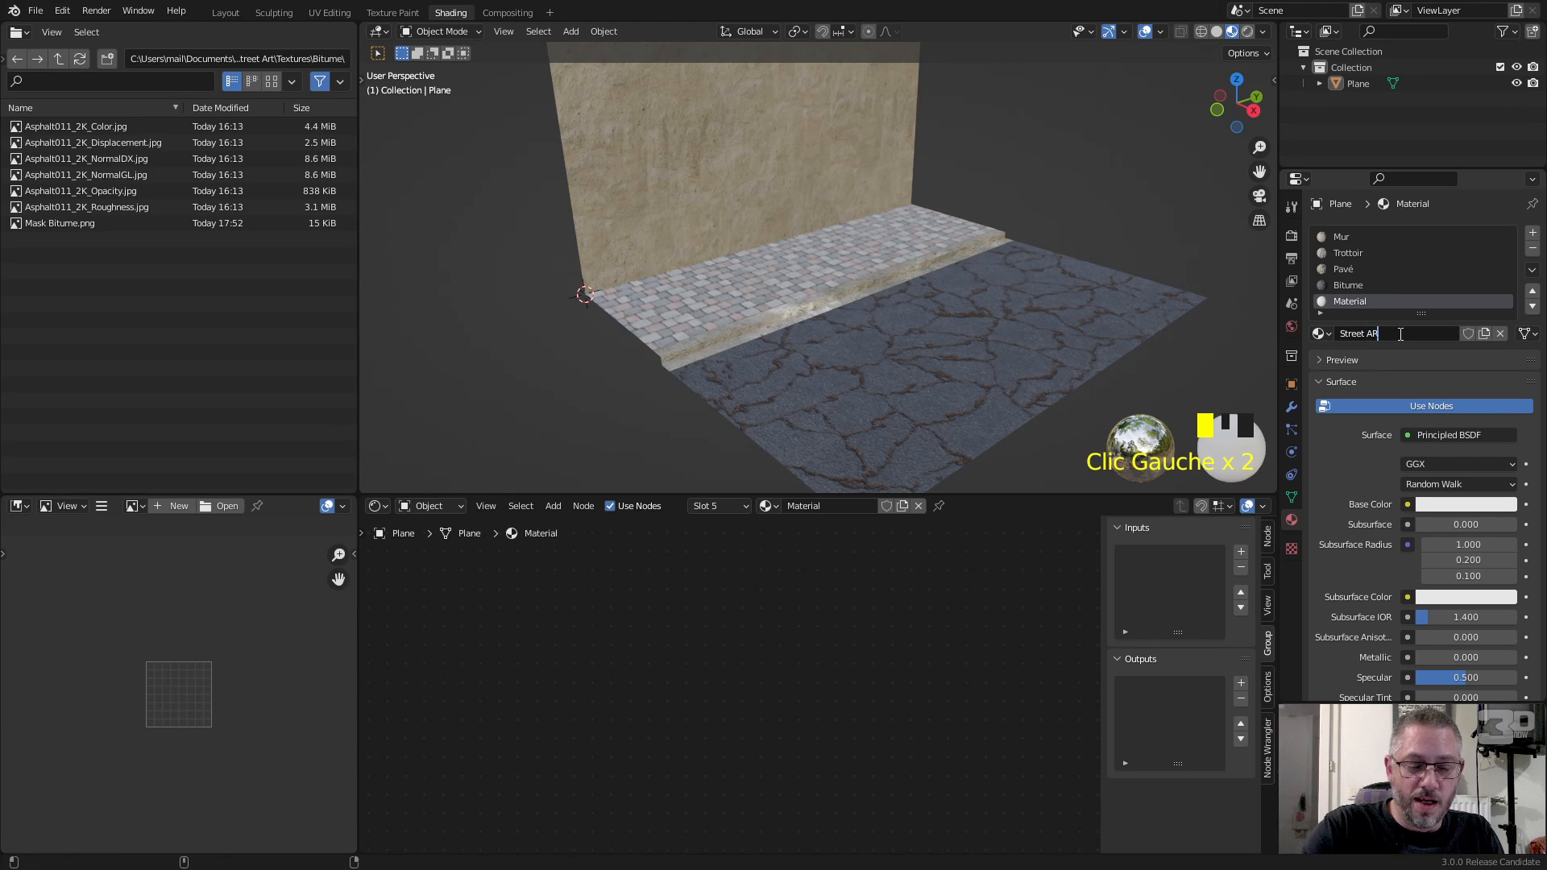
pyautogui.press('Return')
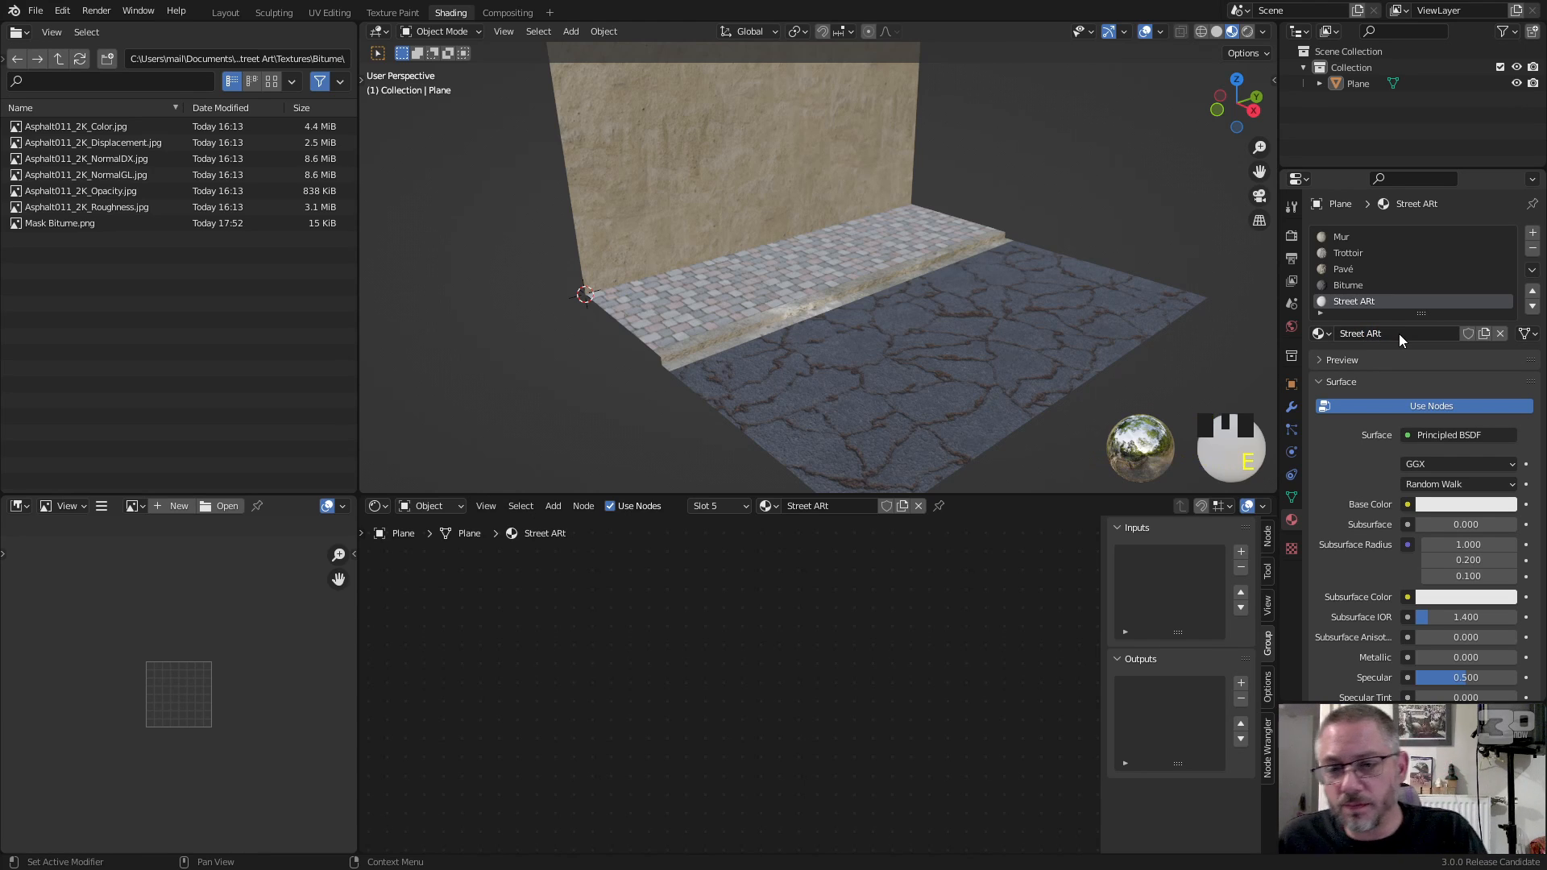
pyautogui.doubleClick(1376, 333)
pyautogui.doubleClick(1376, 333)
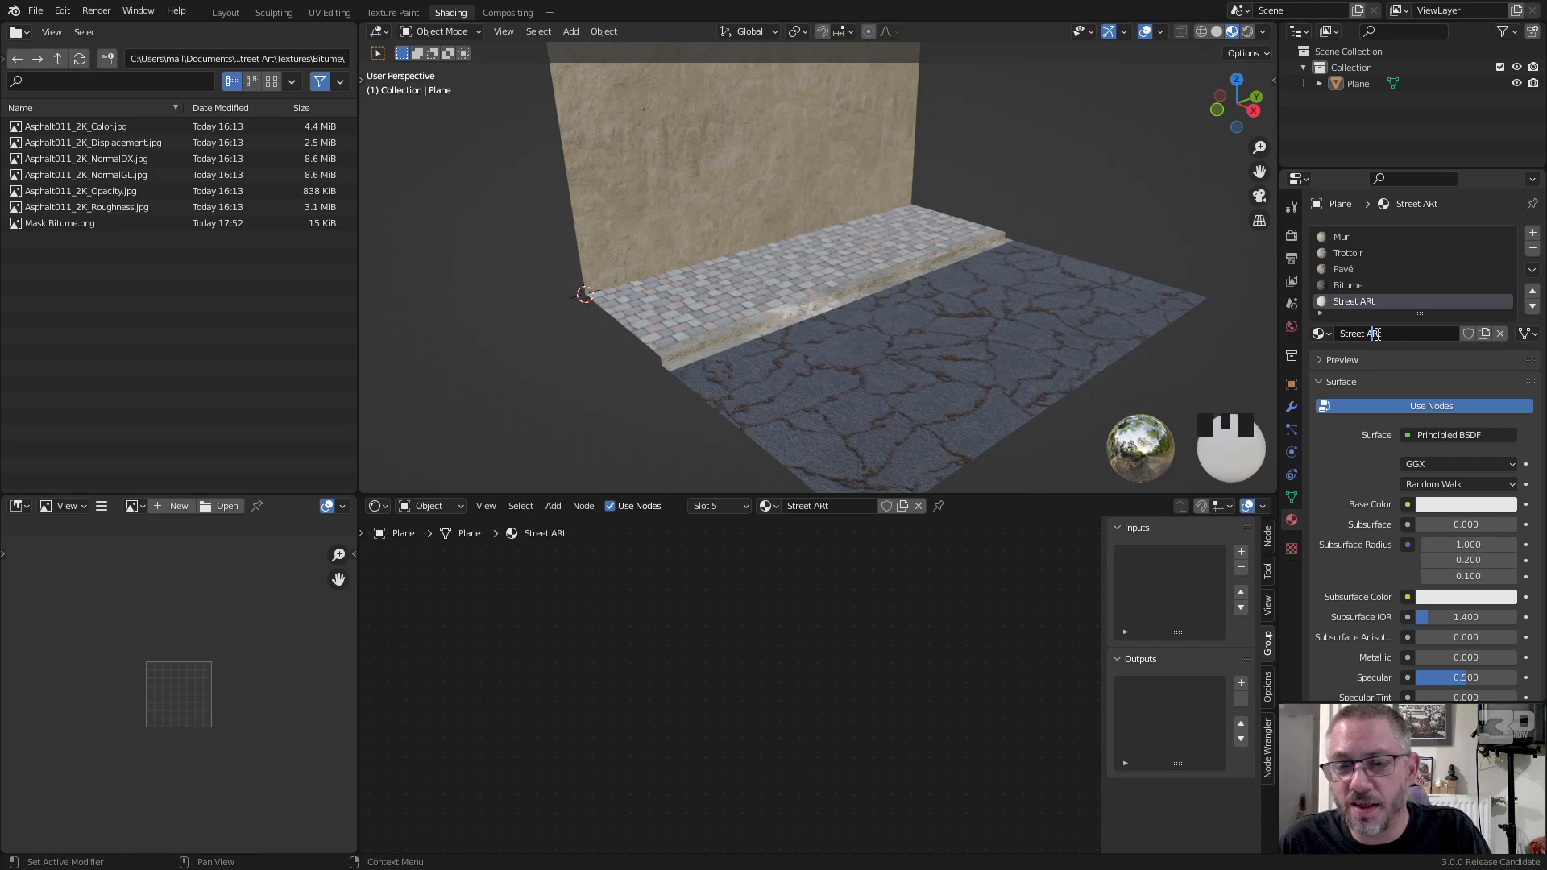
pyautogui.press('End')
pyautogui.press('BackSpace')
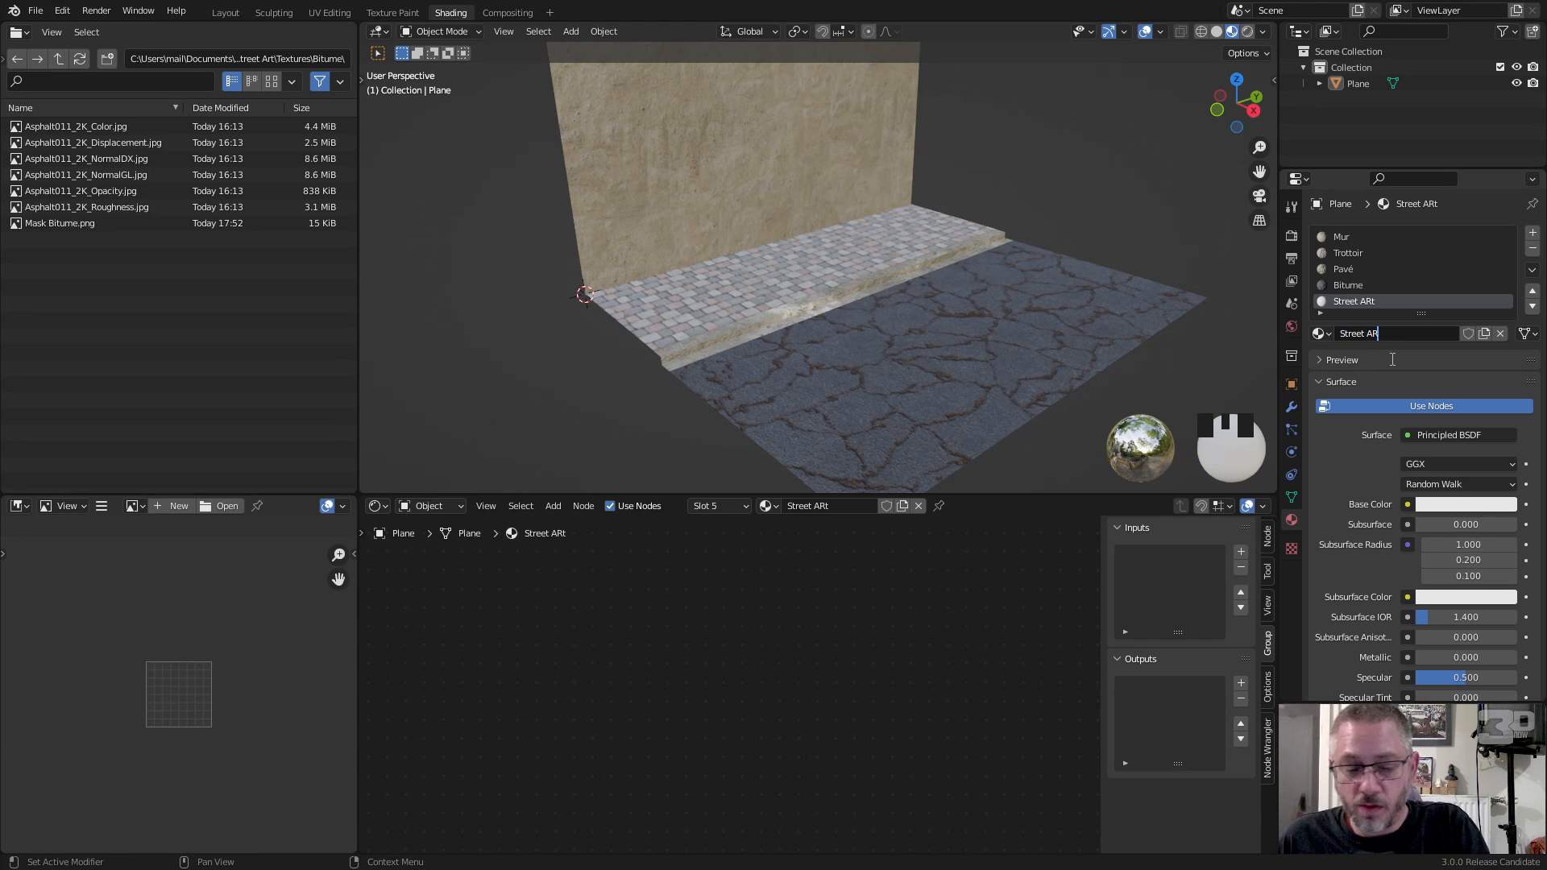
pyautogui.write('T')
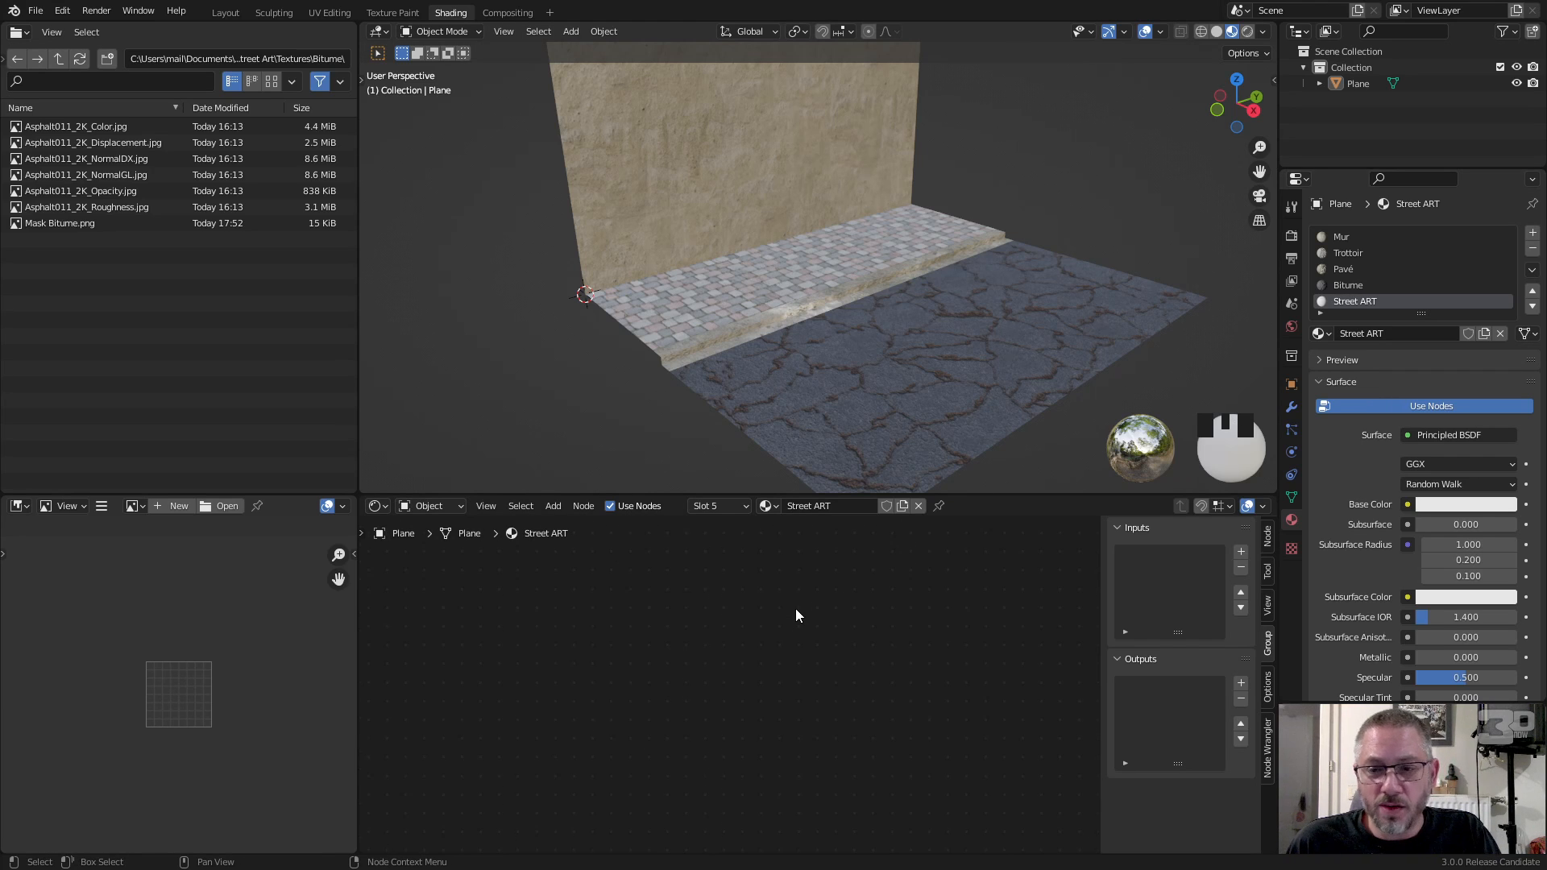
# Delete the Principled BSDF node from the Street ART material, keeping only the Material Output.
pyautogui.press('Home')
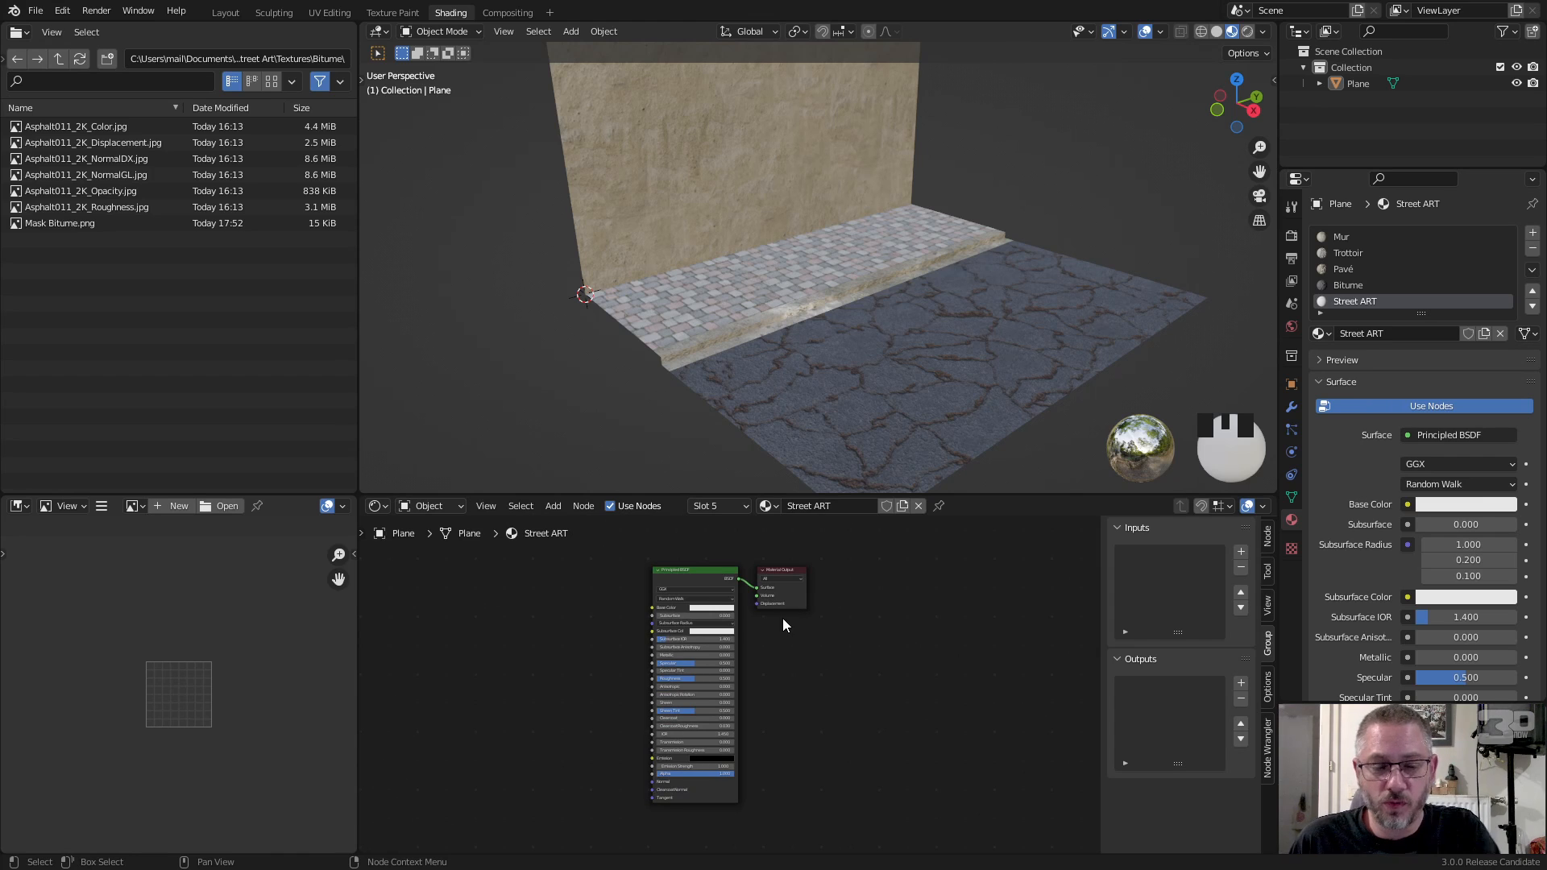
pyautogui.click(684, 577)
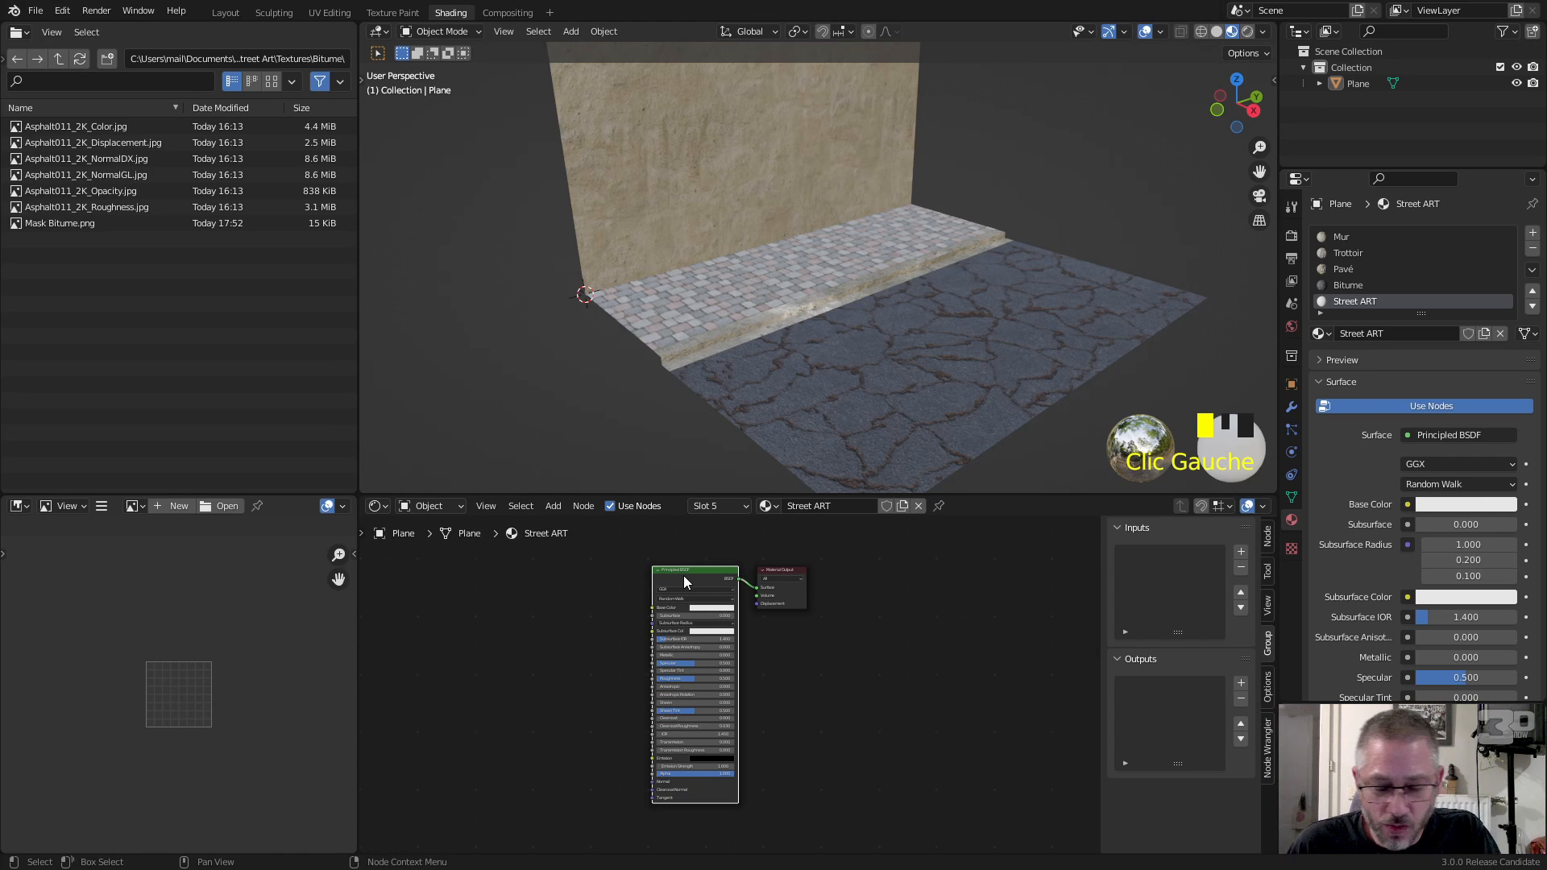
pyautogui.press('Delete')
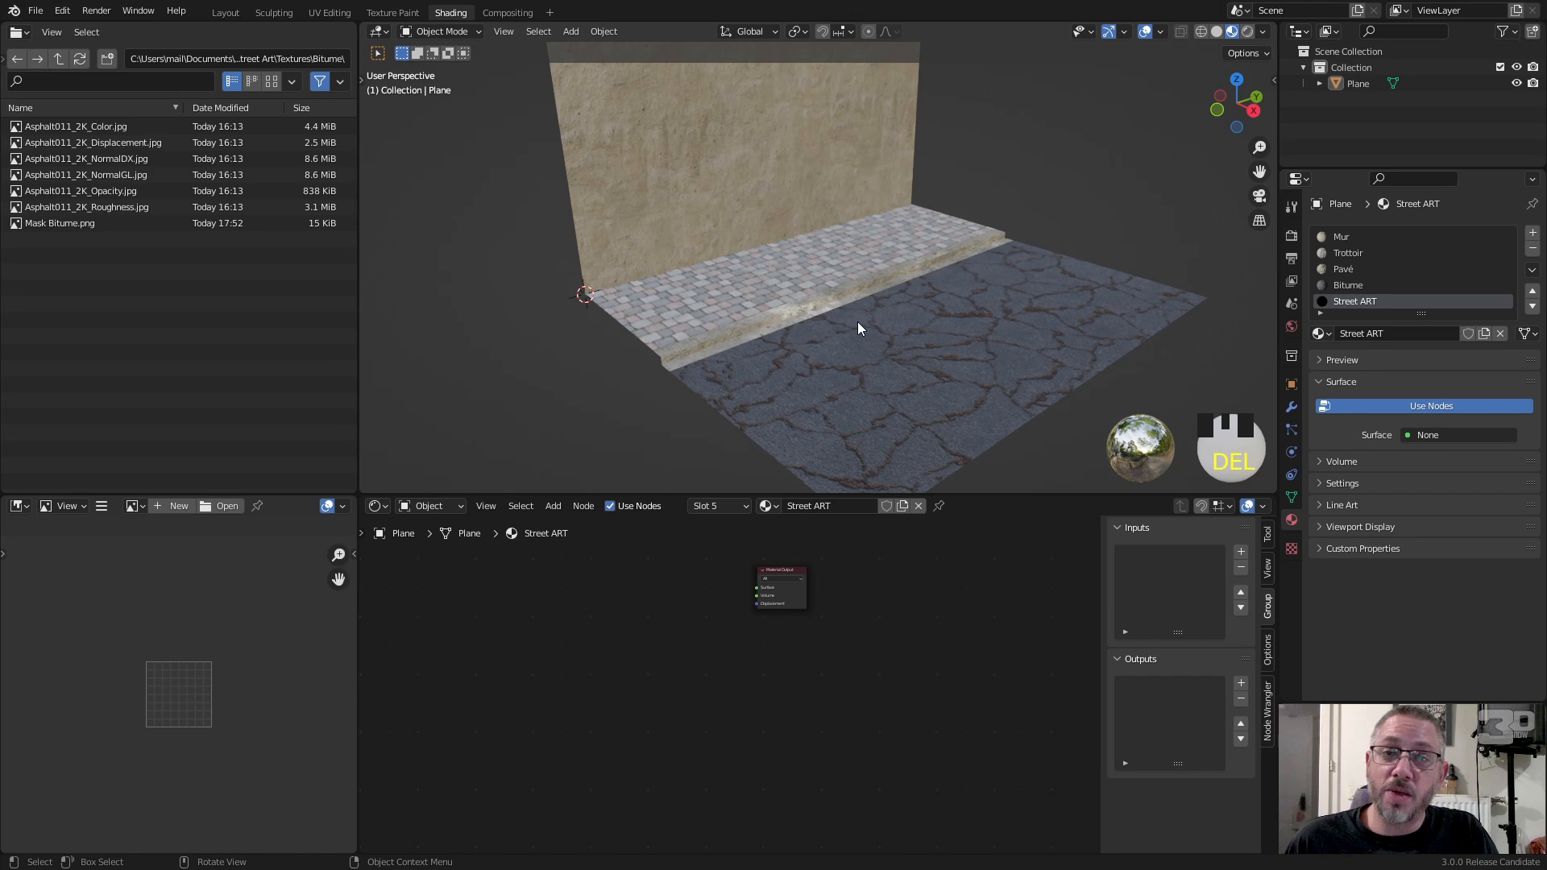
# Assign the Street ART material to all faces of the plane in Edit Mode and return to Object Mode.
pyautogui.click(804, 206)
pyautogui.press('Tab')
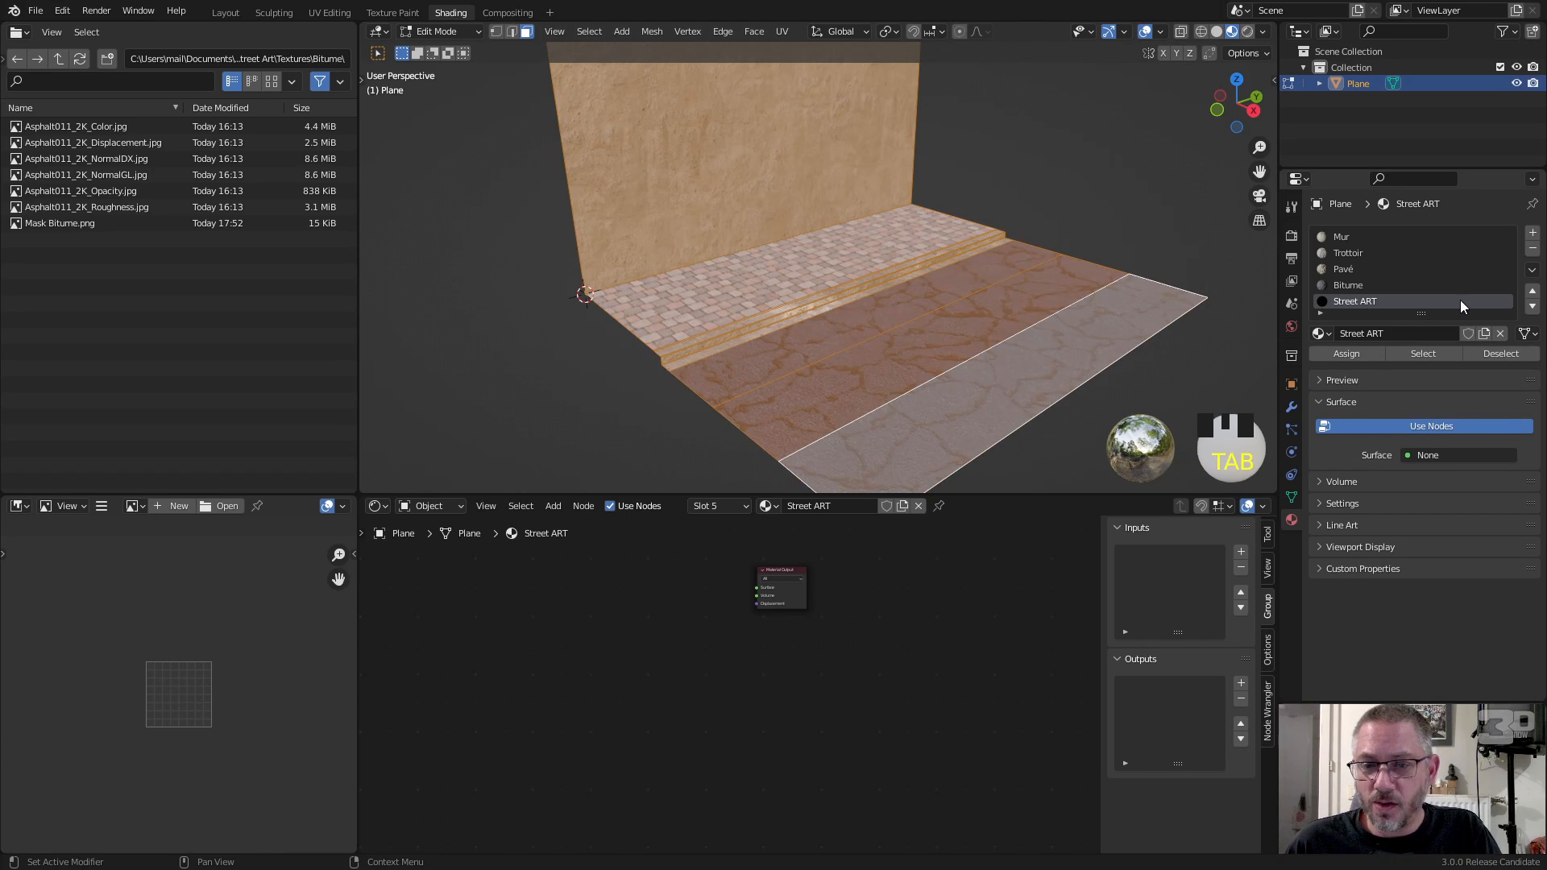
pyautogui.click(1333, 357)
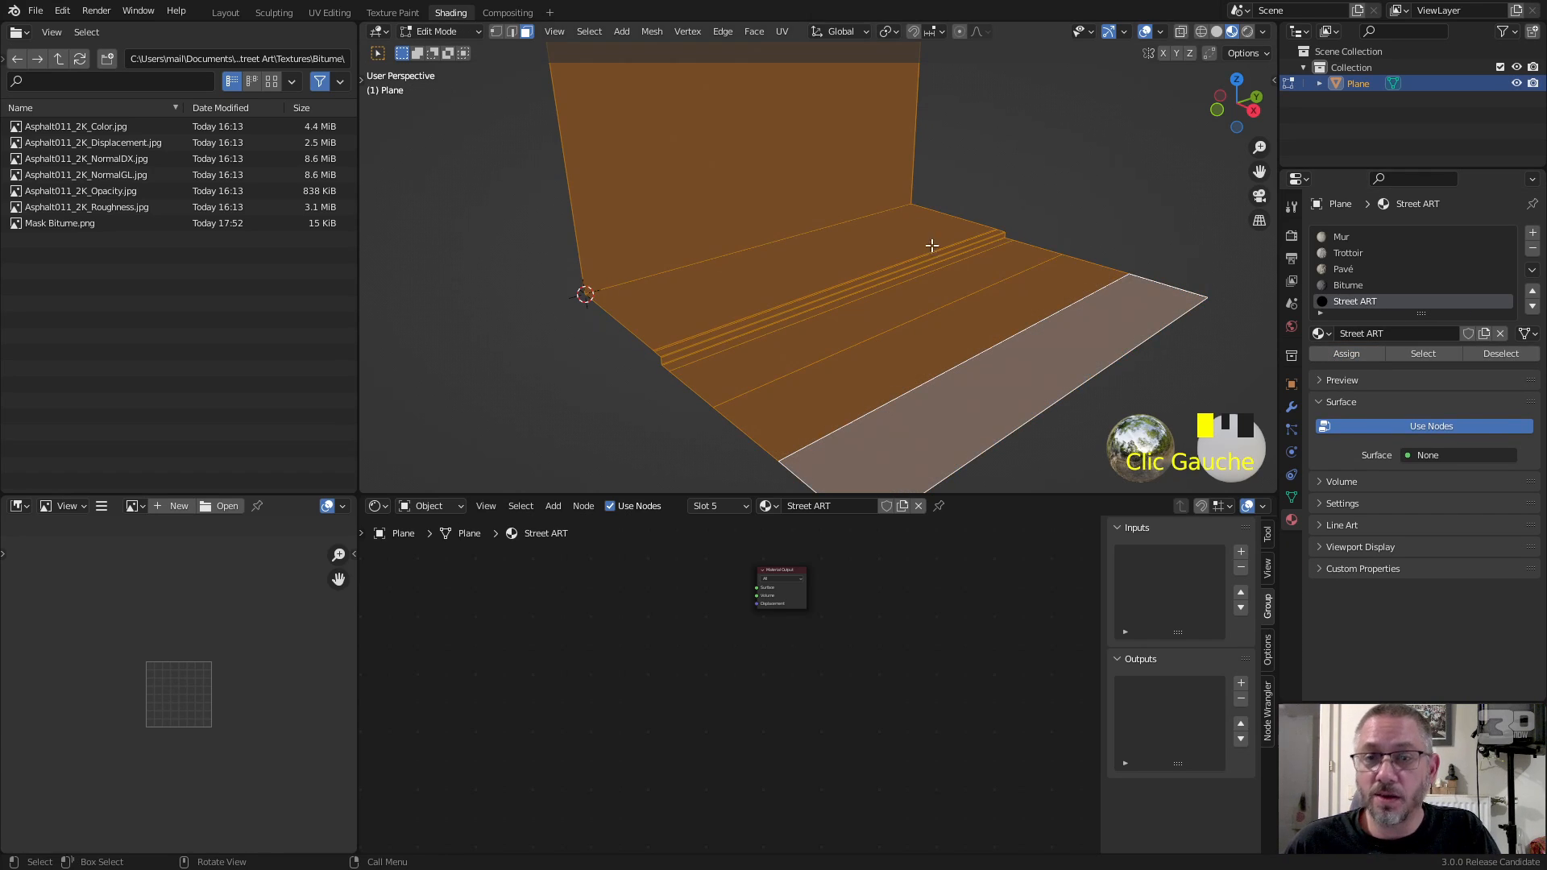
pyautogui.press('Tab')
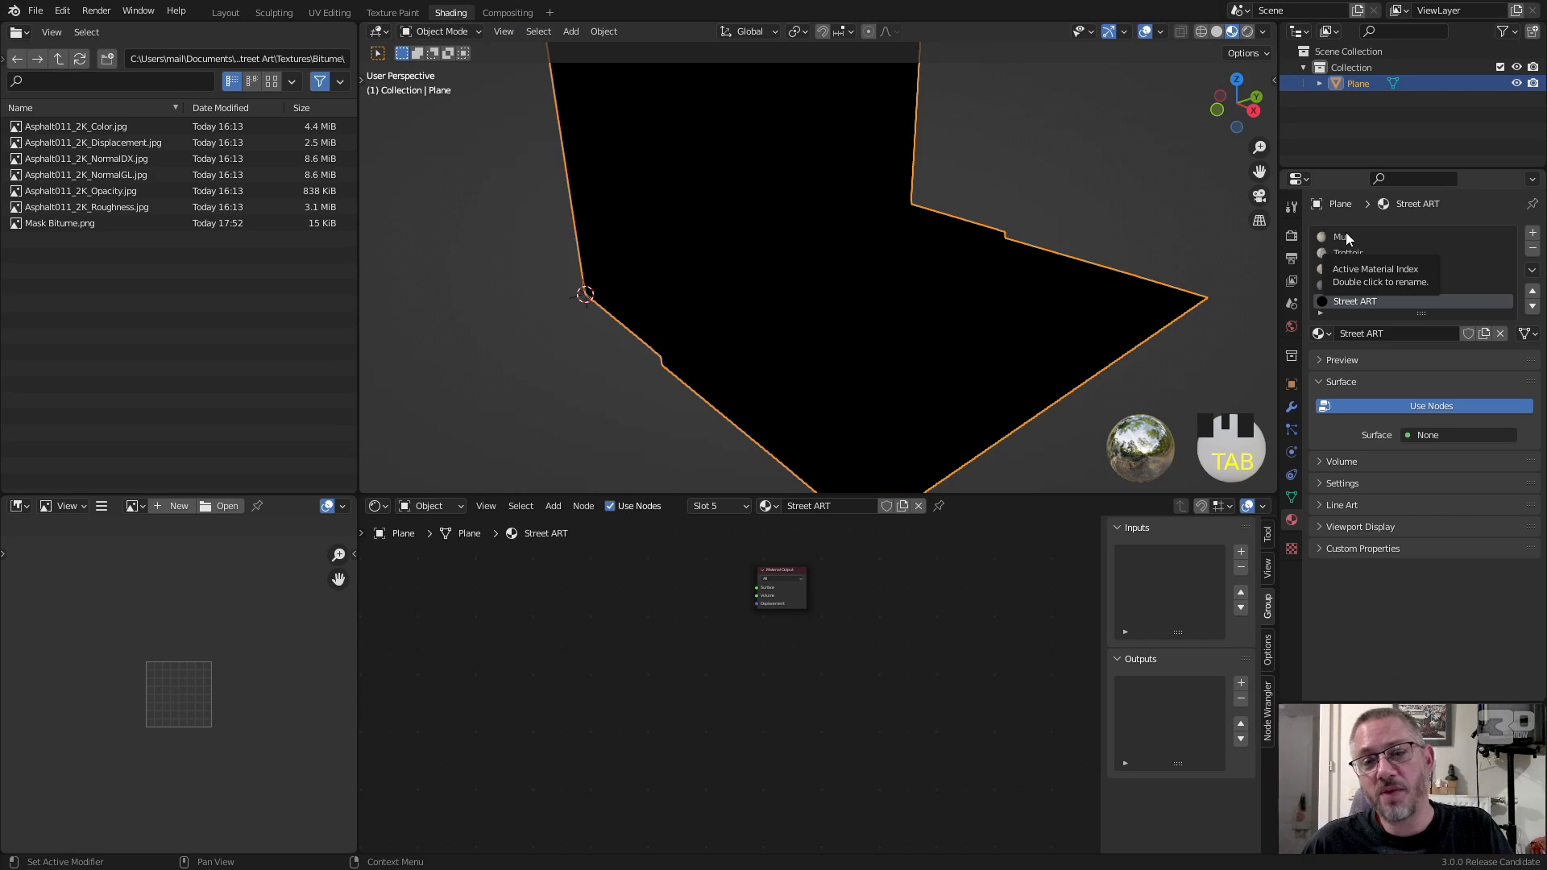
# Add the Node Mur group to the Street ART node tree, to the left of the Material Output.
pyautogui.moveTo(791, 616); pyautogui.dragTo(688, 656, button='middle')
pyautogui.scroll(11, 806, 693)
pyautogui.scroll(2, 661, 645)
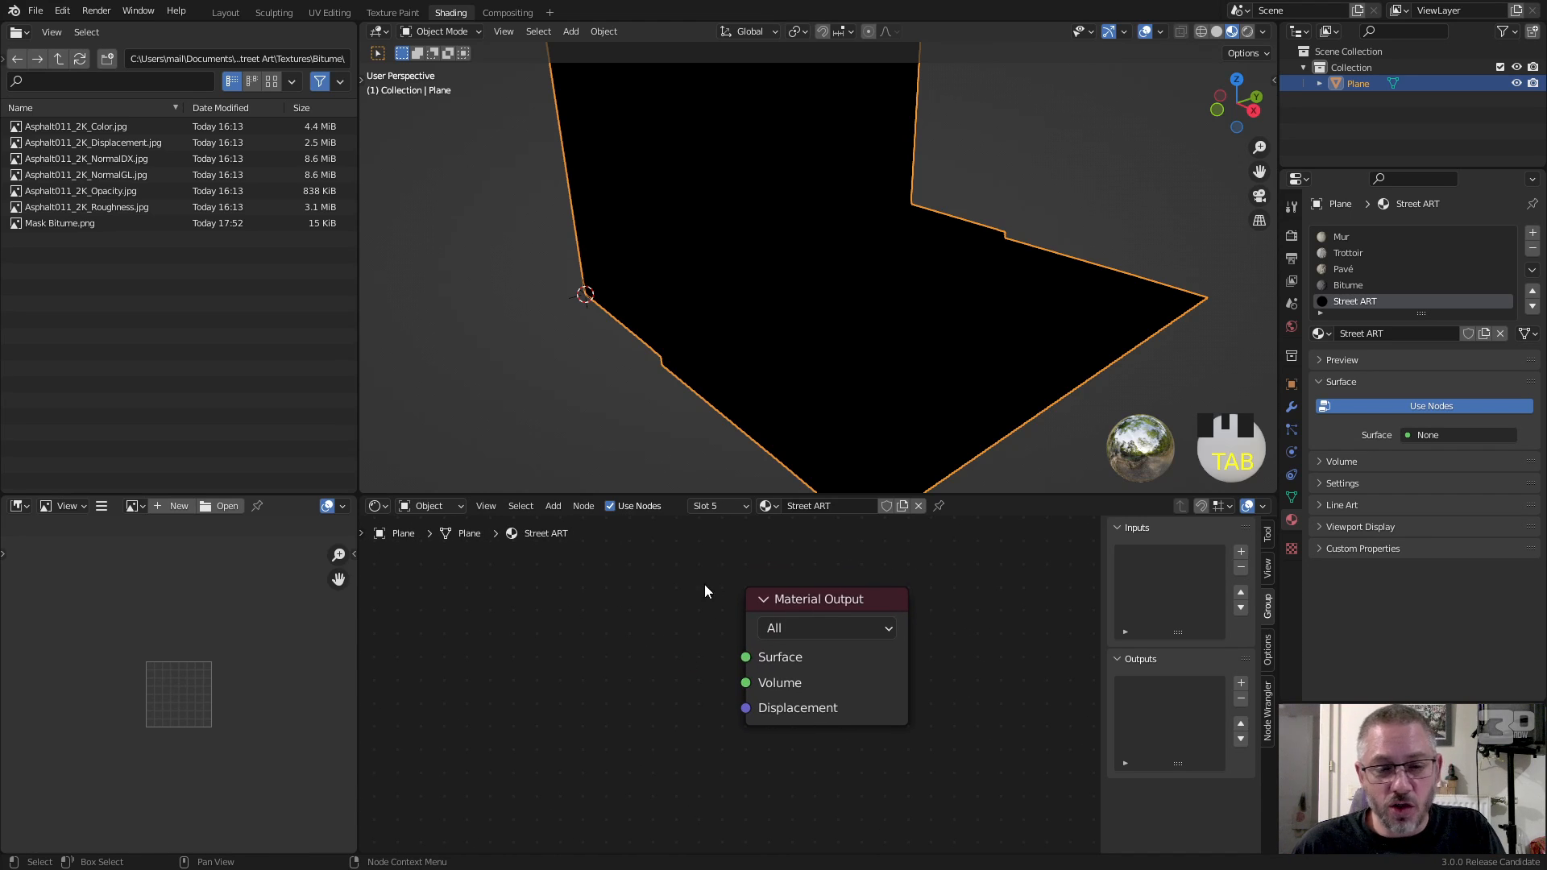
pyautogui.click(554, 507)
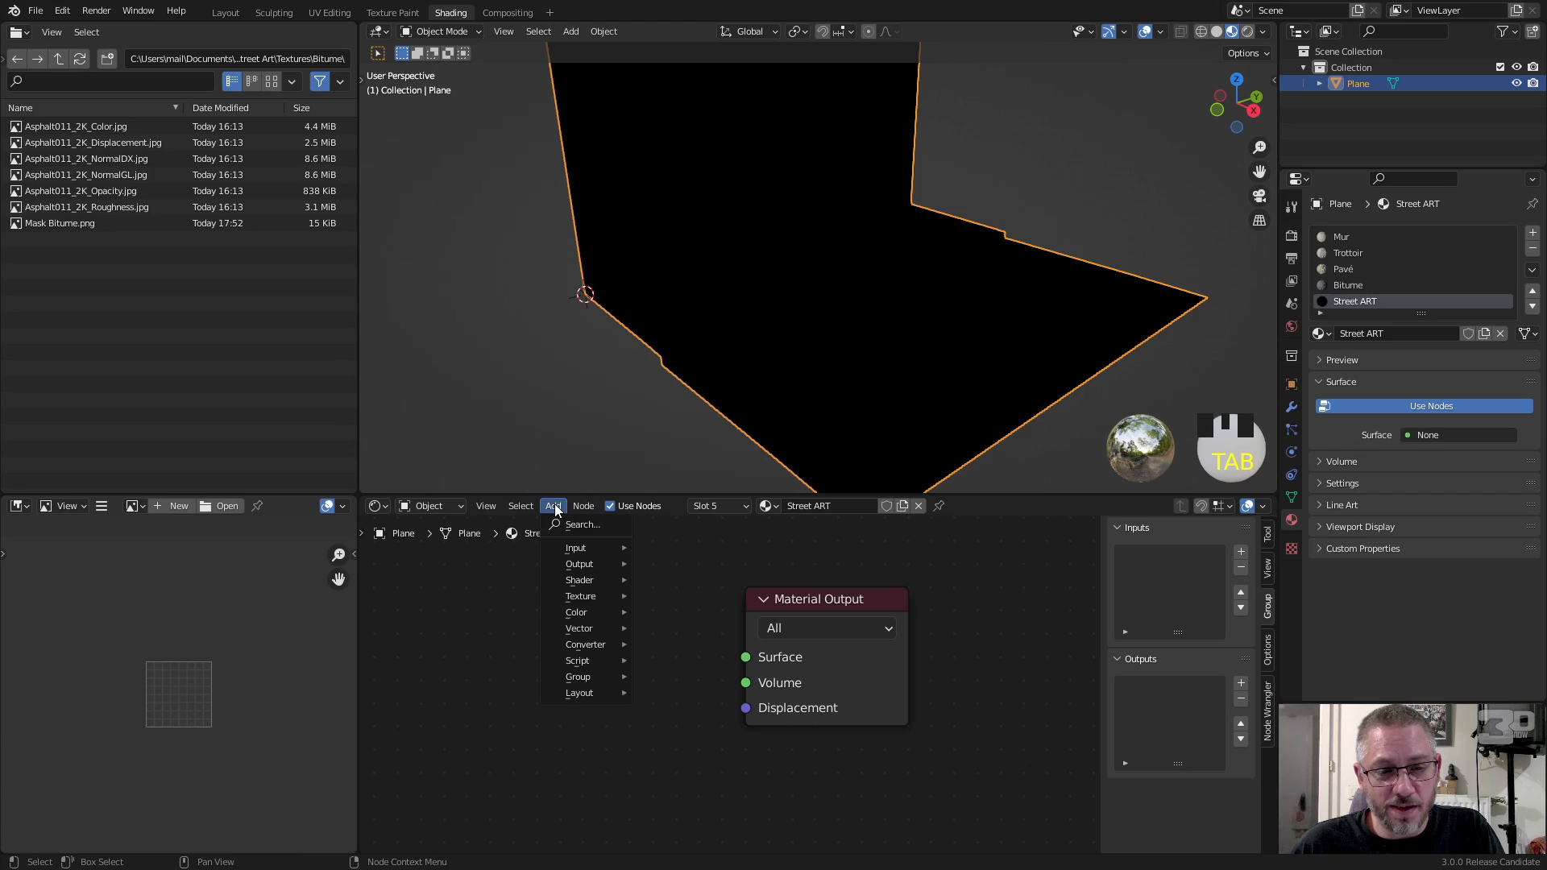
pyautogui.moveTo(590, 673)
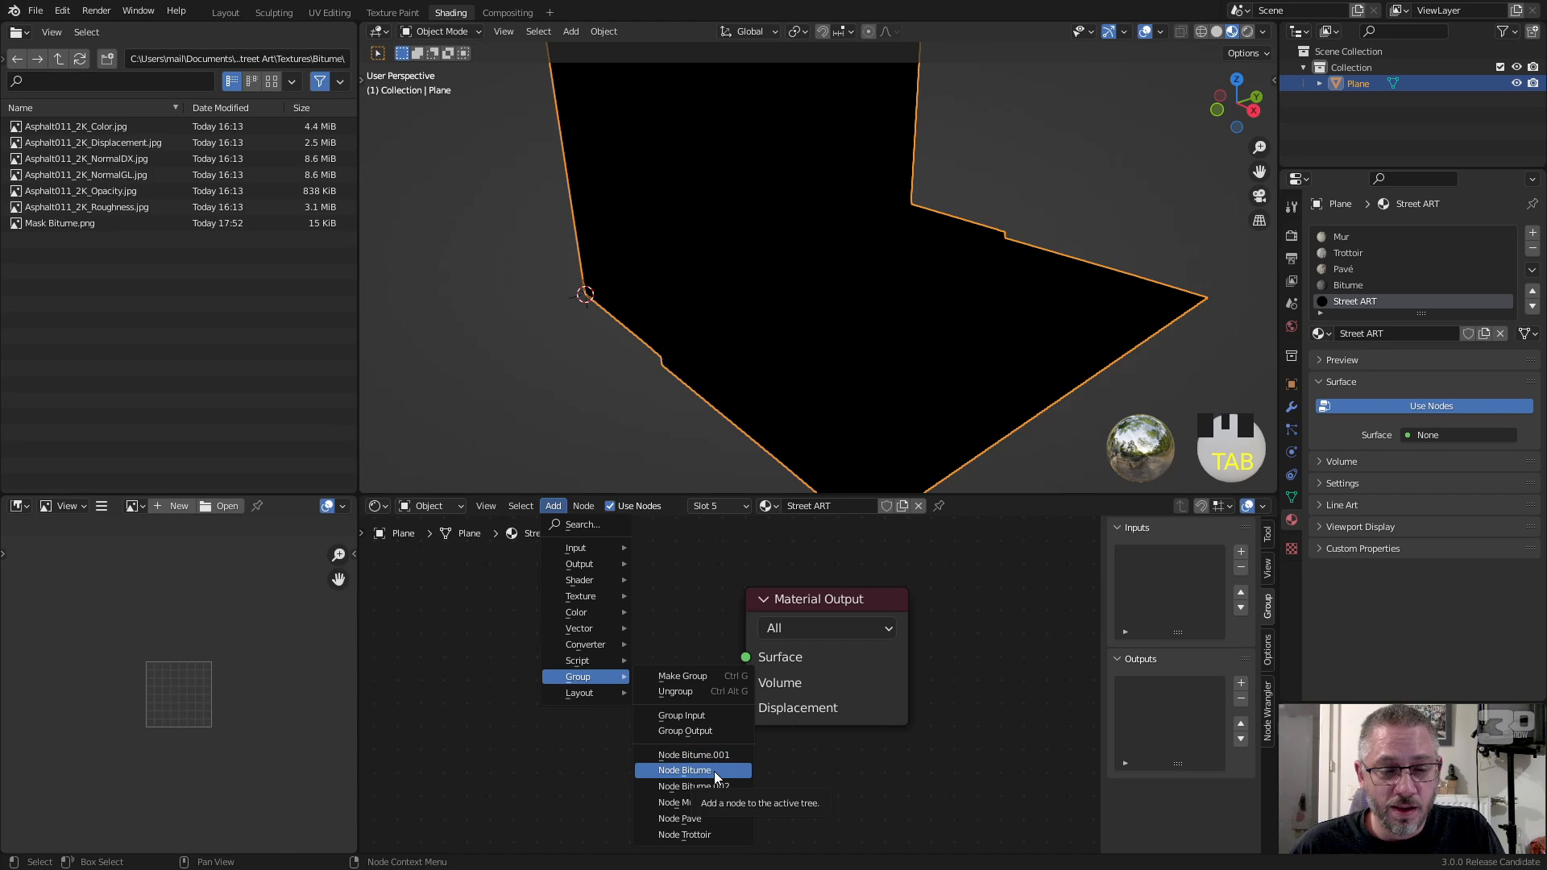
pyautogui.click(708, 803)
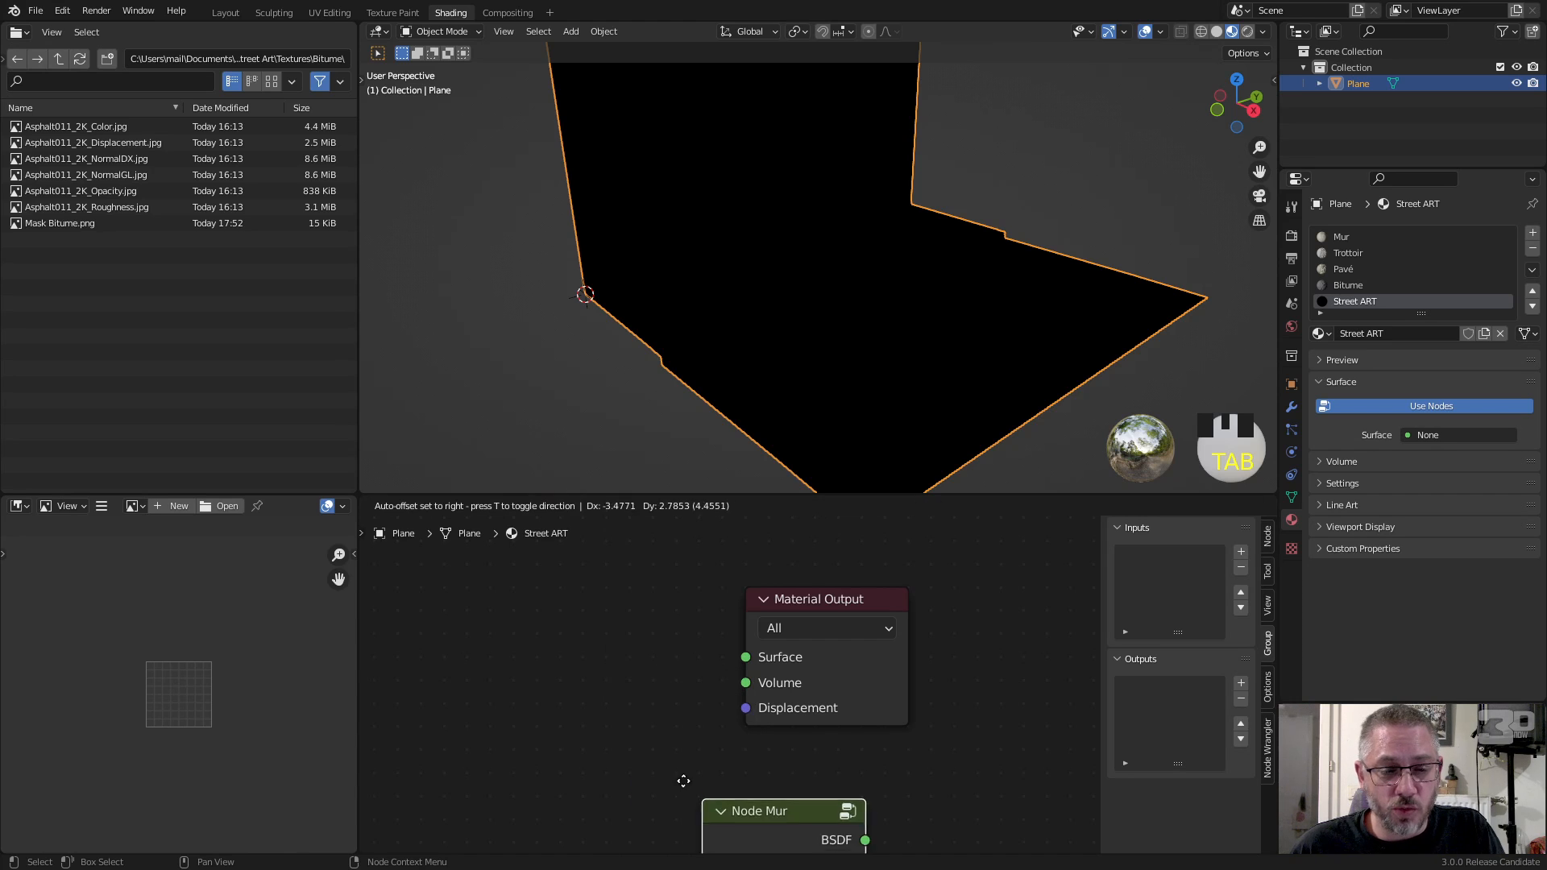
pyautogui.click(453, 560)
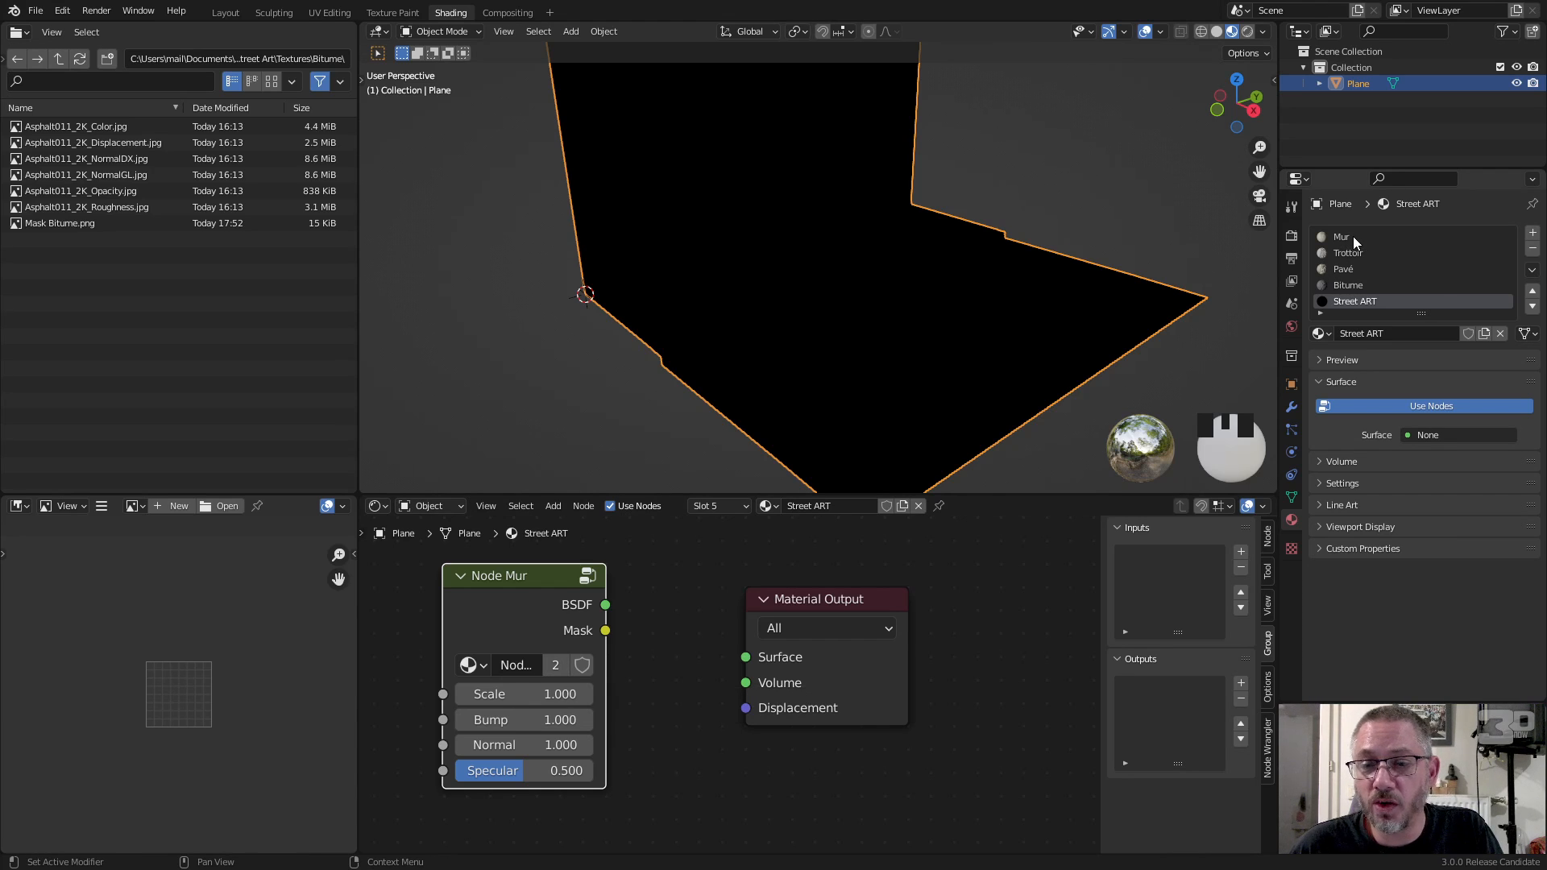
# Add a Mix Shader node between Node Mur and the Material Output.
pyautogui.moveTo(660, 645); pyautogui.dragTo(728, 673, button='middle')
pyautogui.click(553, 508)
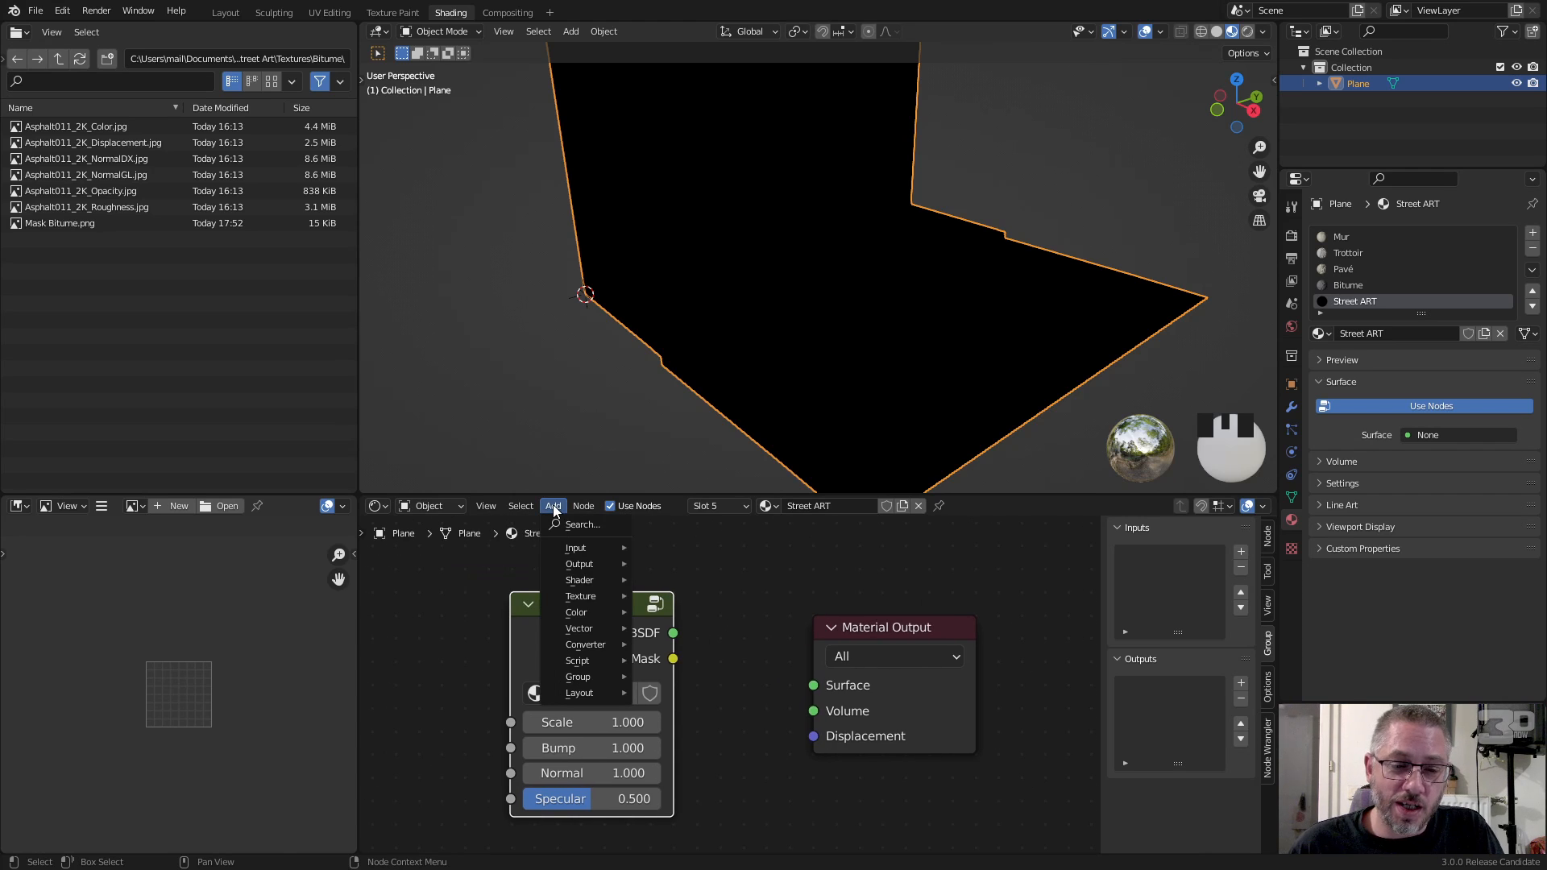
pyautogui.moveTo(599, 582)
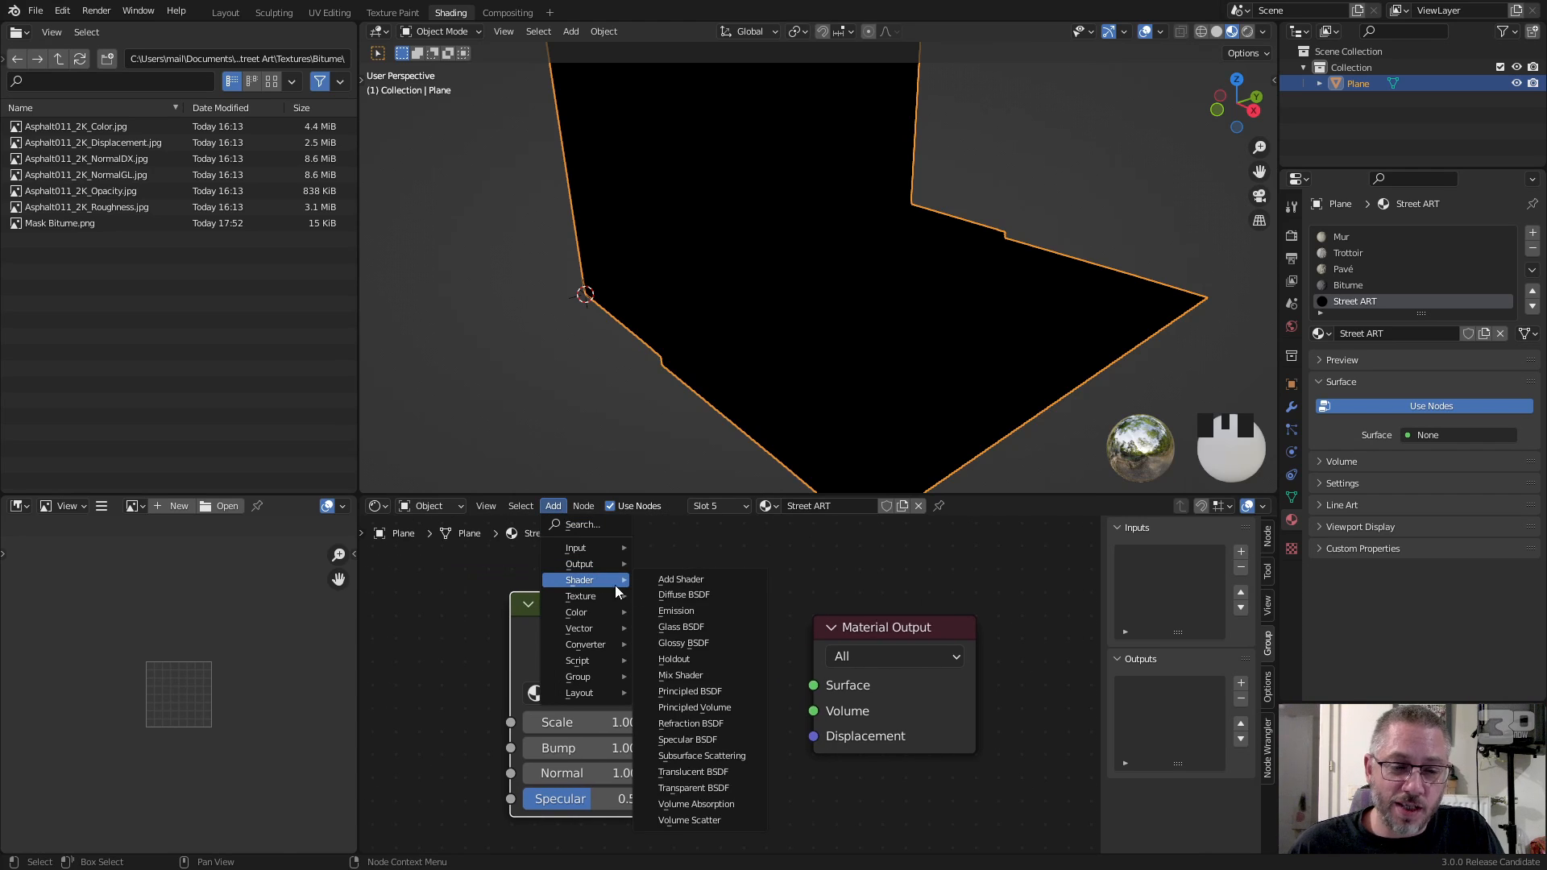
pyautogui.click(698, 675)
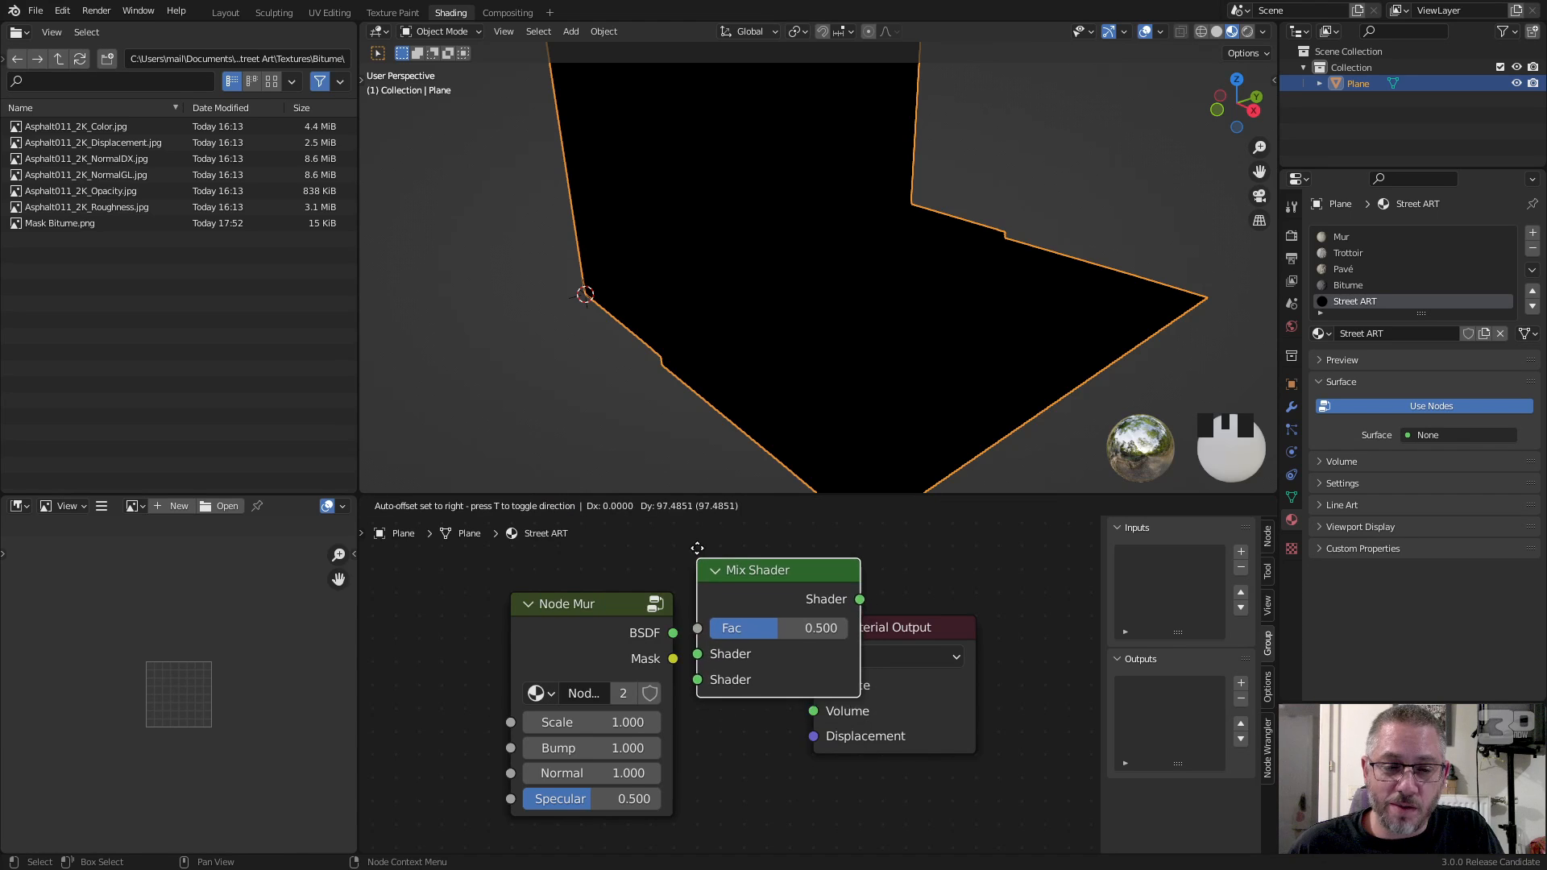
pyautogui.click(695, 589)
# Spread the nodes apart, with Node Mur further left of the Mix Shader and the Material Output clear to its right.
pyautogui.moveTo(604, 696); pyautogui.dragTo(492, 572)
pyautogui.click(553, 506)
pyautogui.moveTo(594, 659)
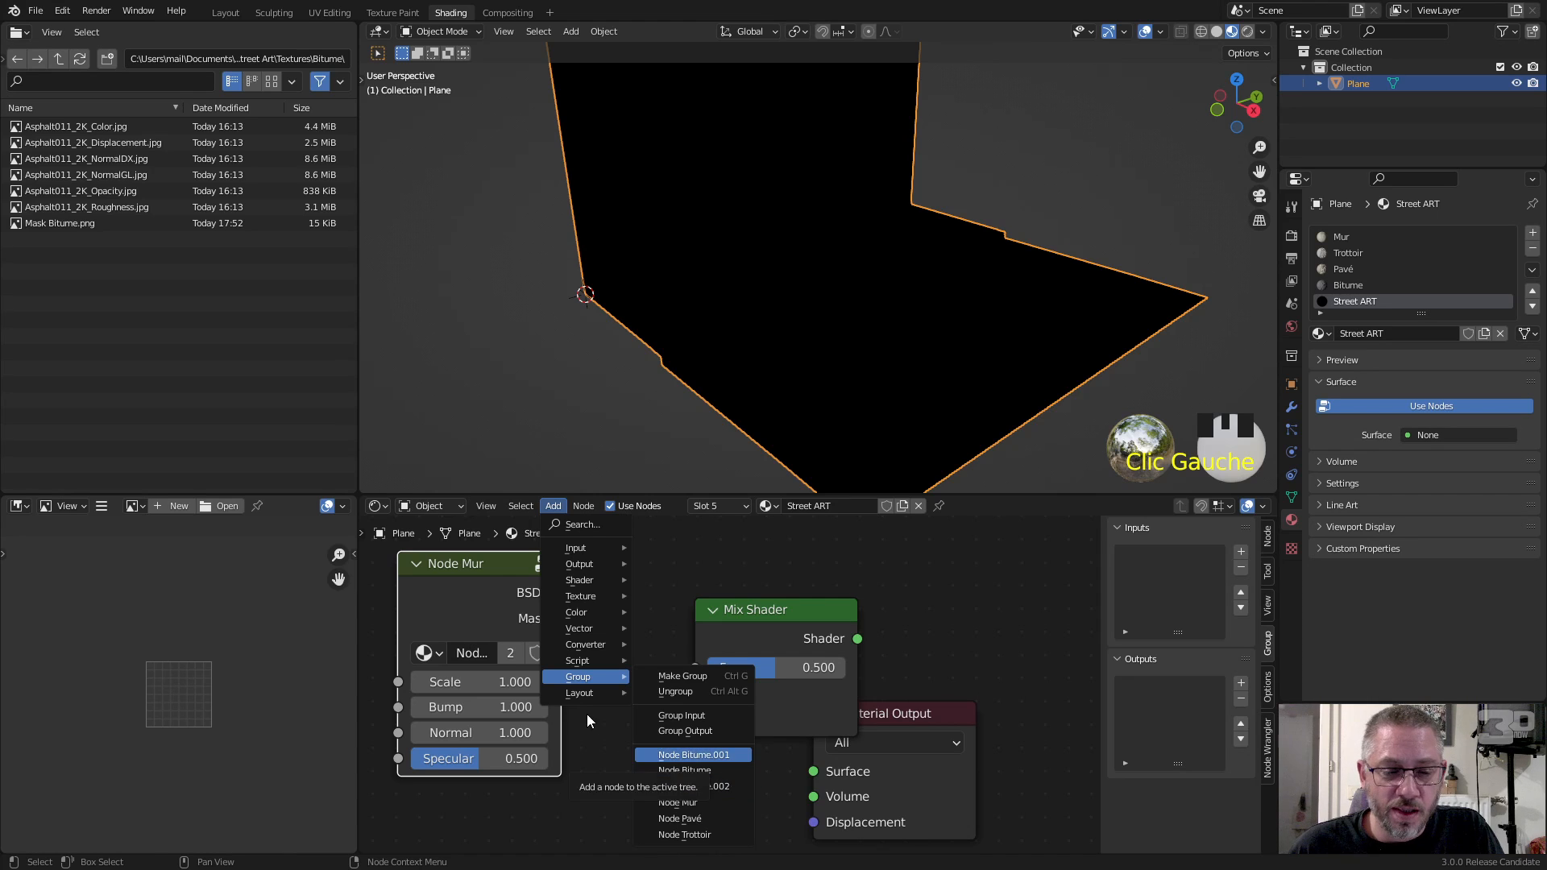
pyautogui.scroll(-2, 632, 693)
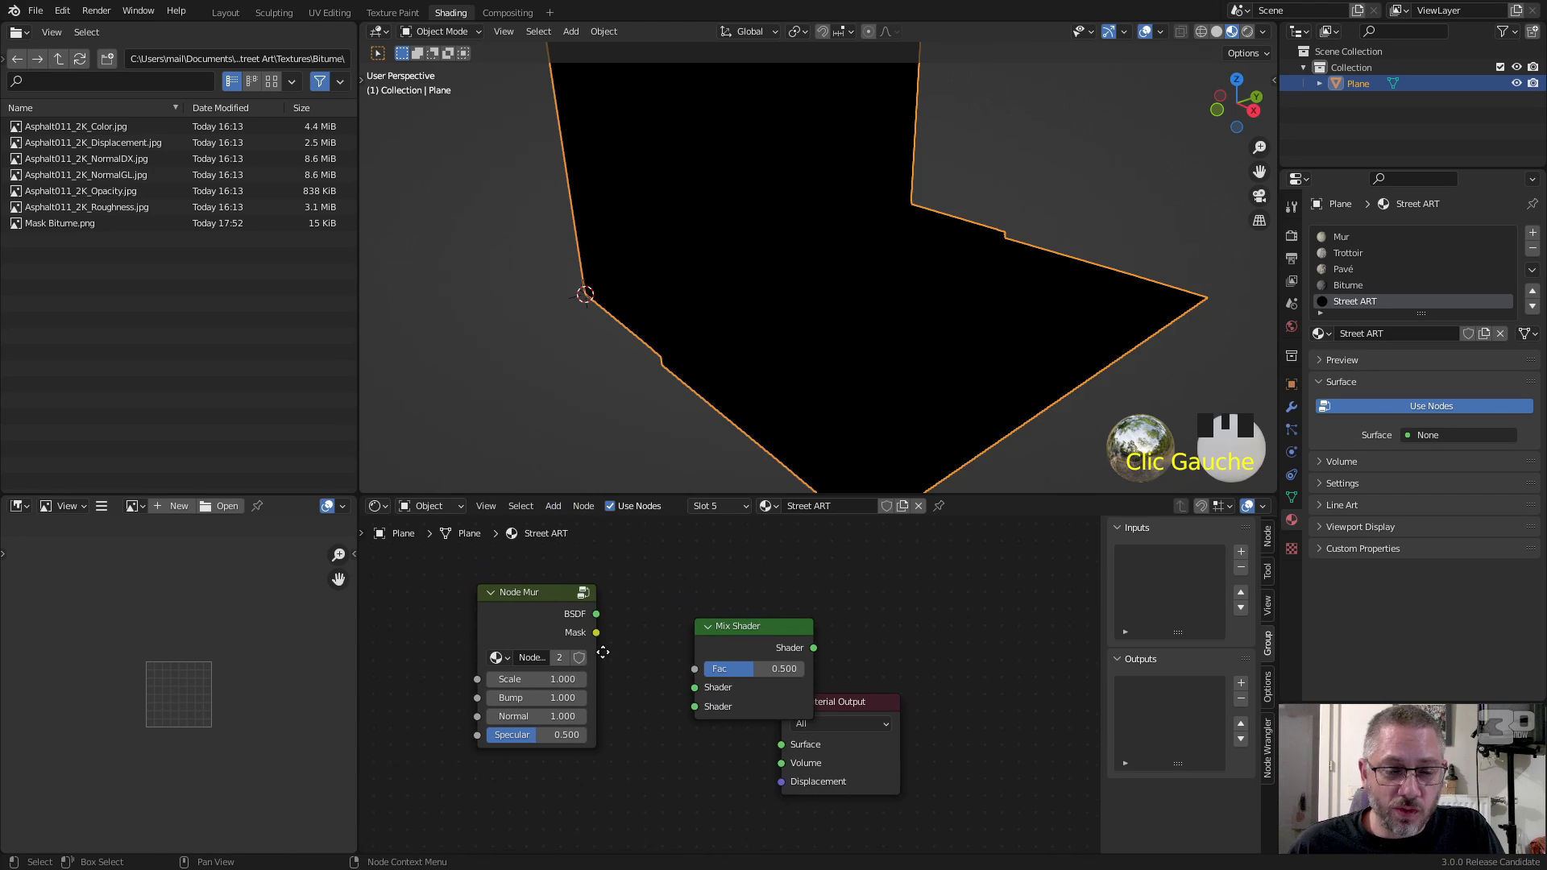
pyautogui.moveTo(816, 688); pyautogui.dragTo(901, 677)
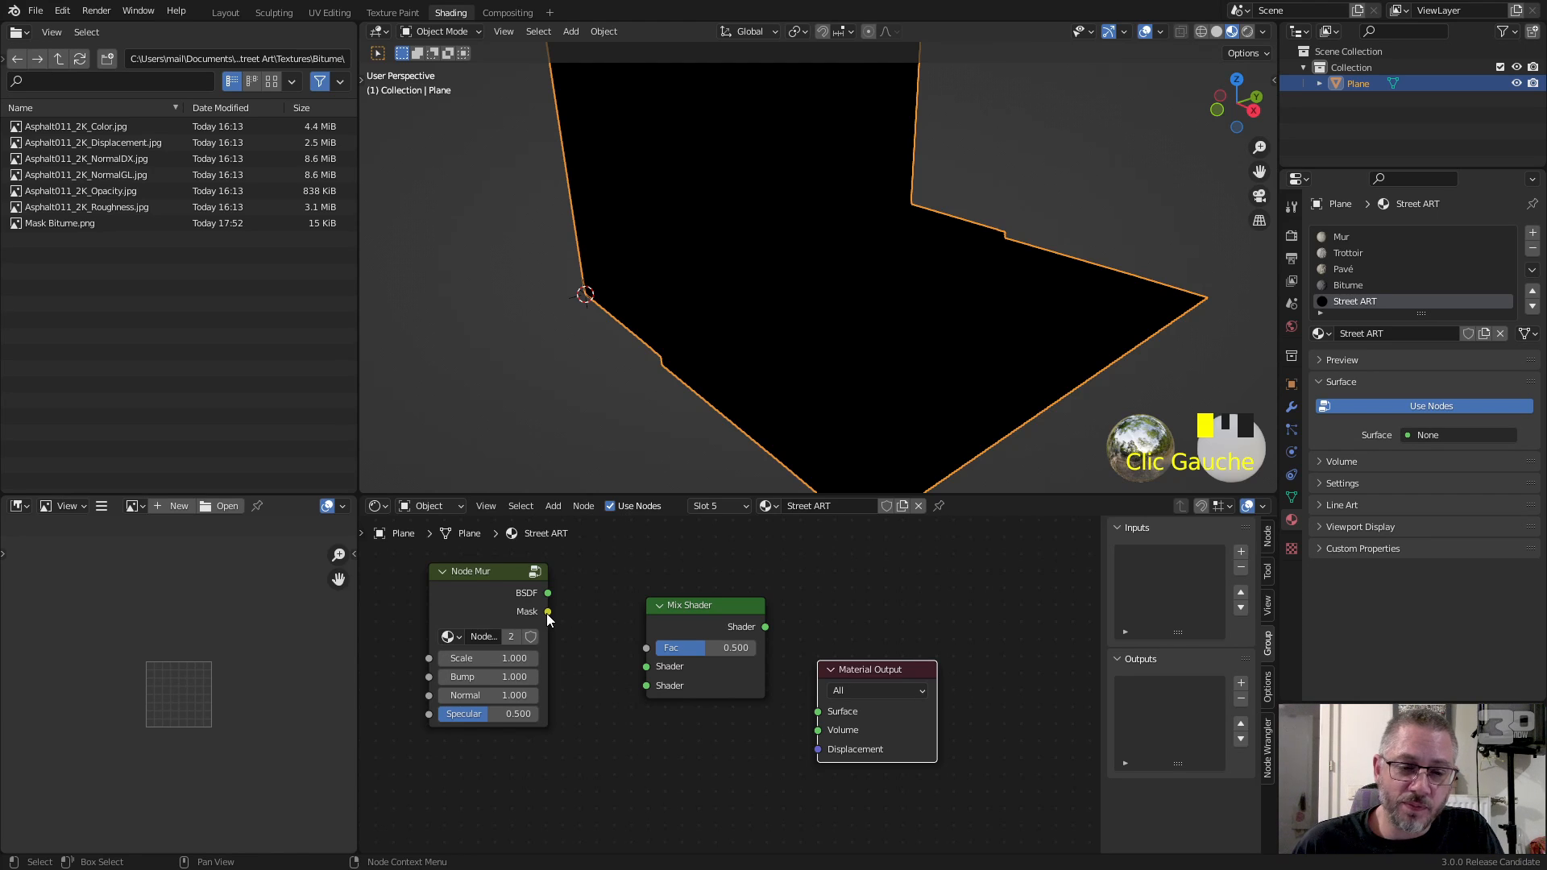
pyautogui.click(470, 577)
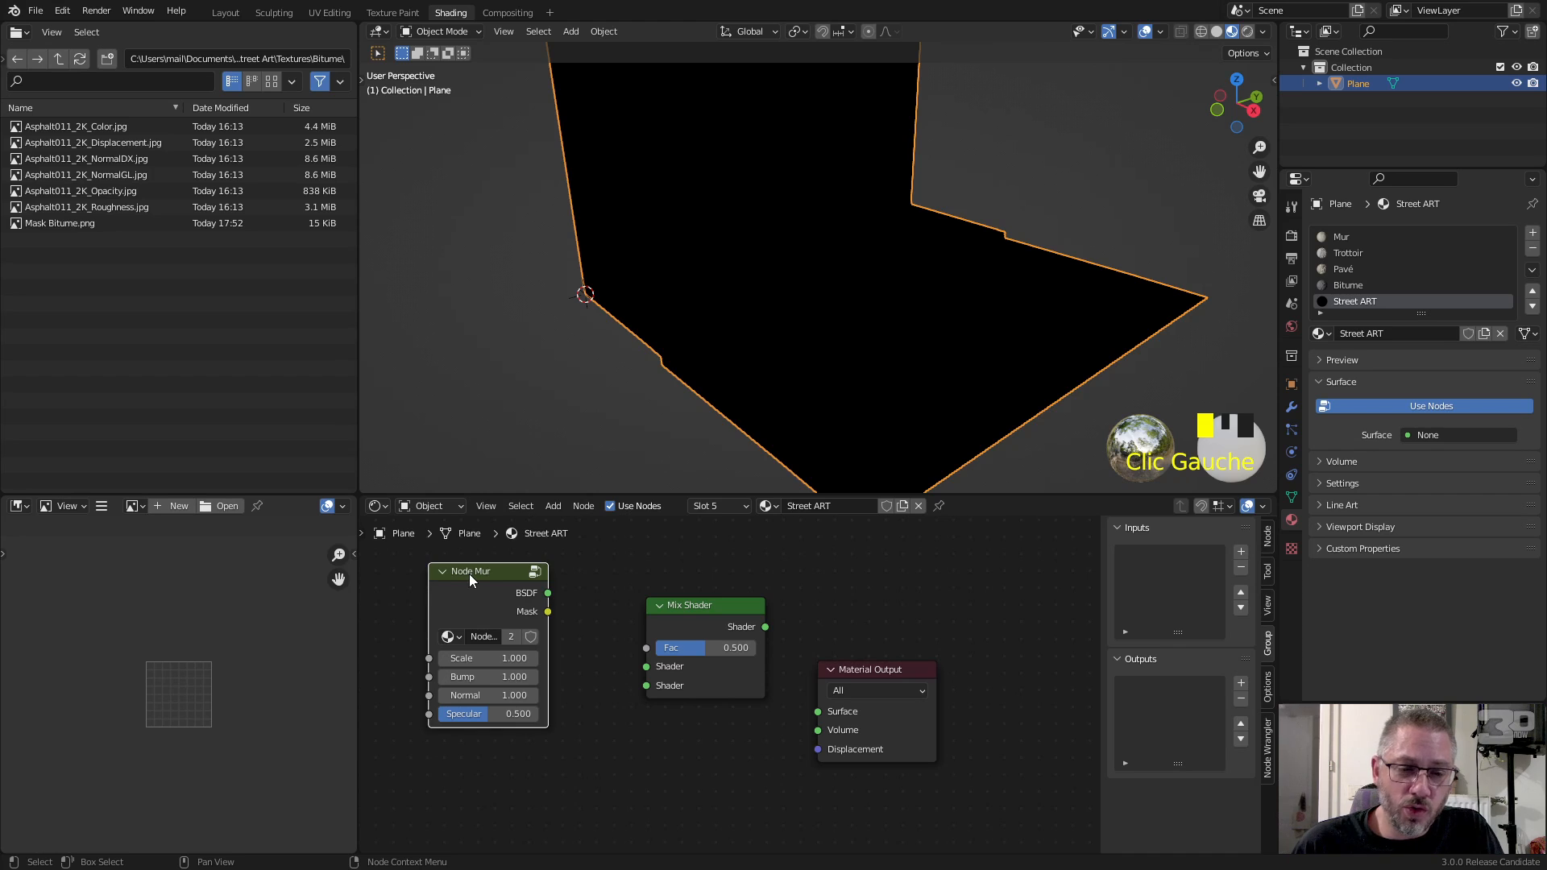
# Add the Node Trottoir group and align it directly below Node Mur.
pyautogui.click(548, 508)
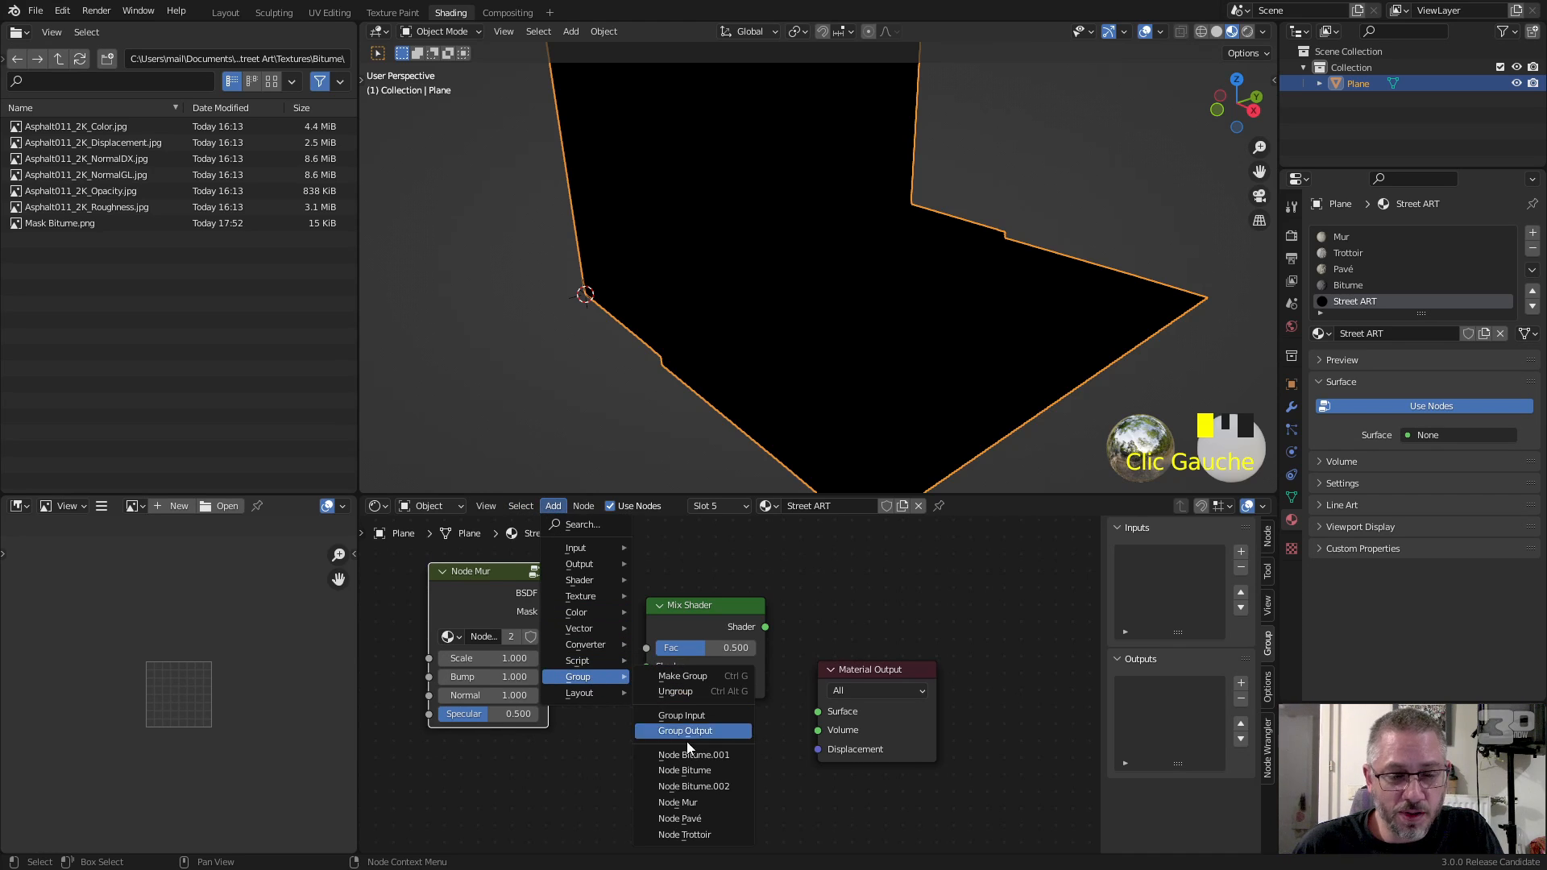
pyautogui.click(714, 835)
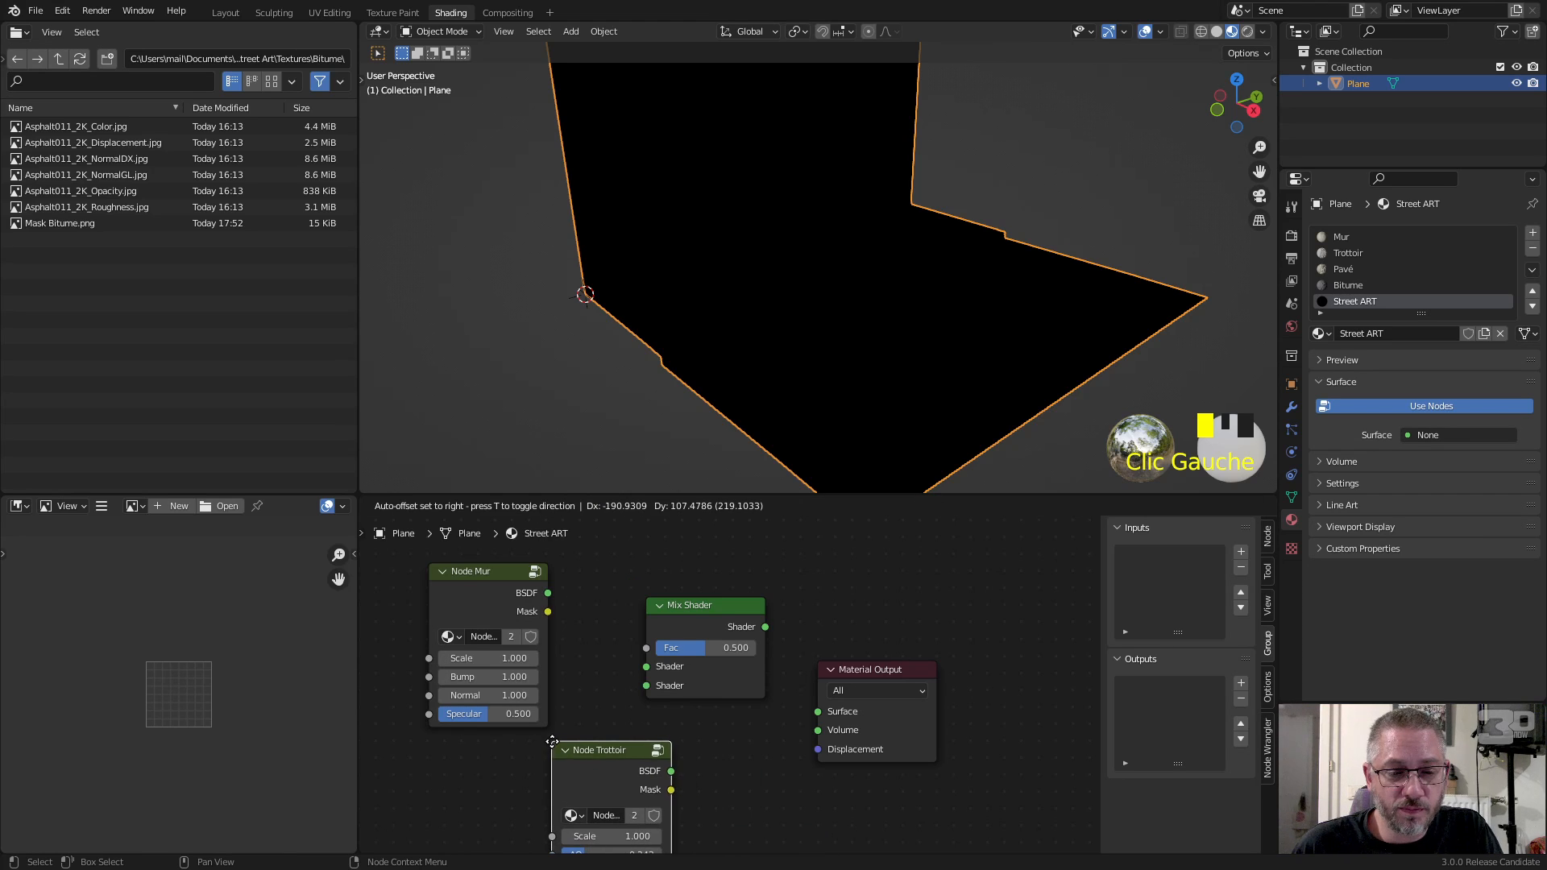
pyautogui.click(553, 742)
pyautogui.scroll(-4, 696, 751)
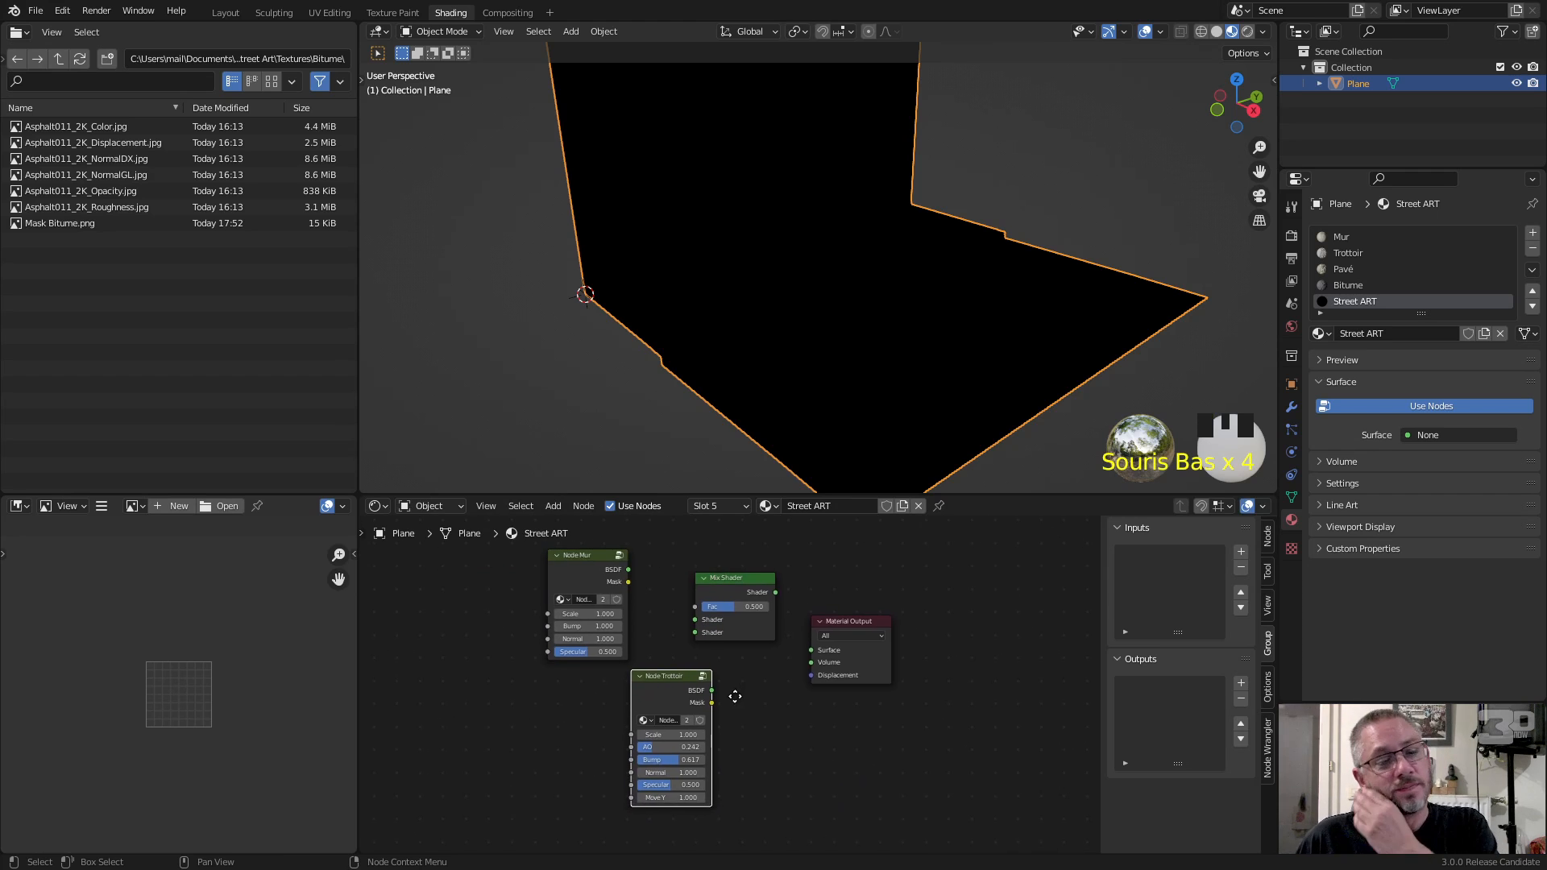
pyautogui.moveTo(653, 696); pyautogui.dragTo(570, 702)
pyautogui.scroll(2, 695, 704)
pyautogui.moveTo(694, 706); pyautogui.dragTo(720, 725, button='middle')
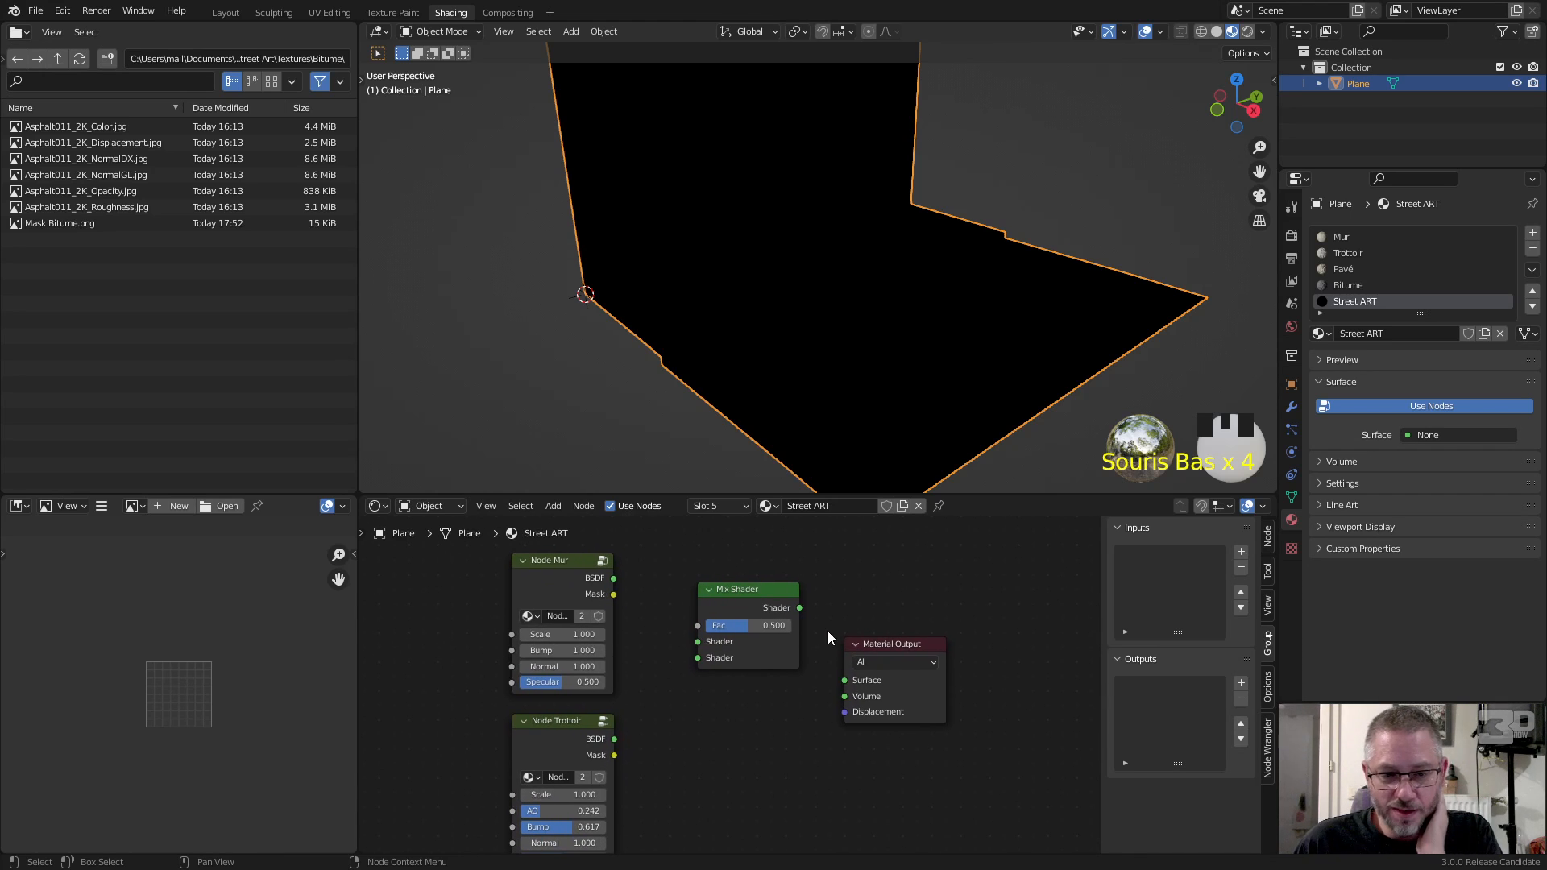
# Connect the Mix Shader output to the Material Output's Surface, and reposition both nodes to leave a wide gap between them.
pyautogui.moveTo(800, 608); pyautogui.dragTo(846, 681)
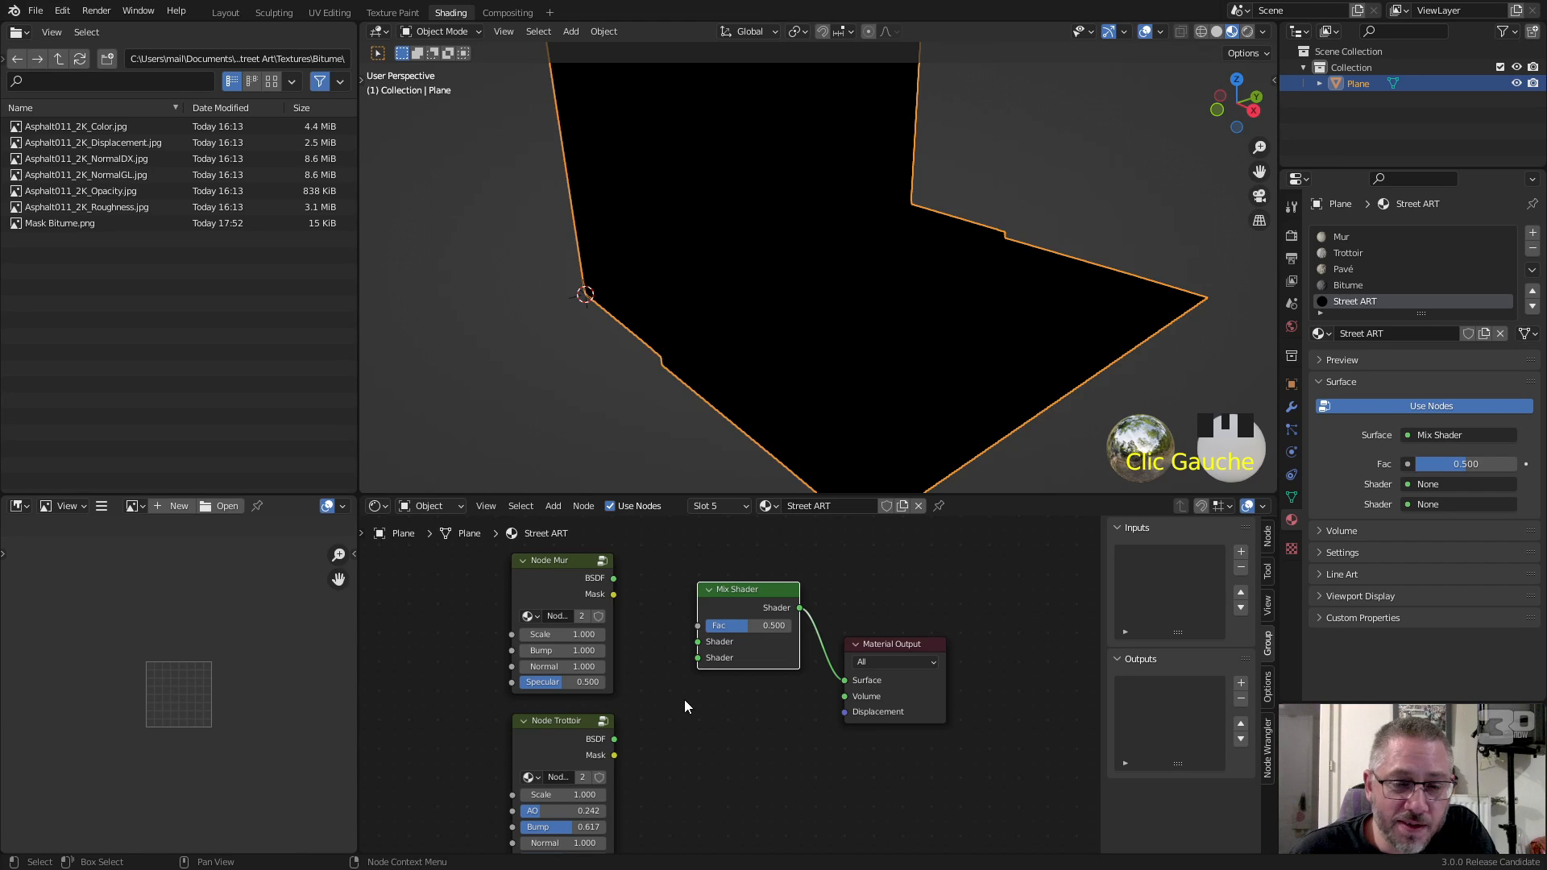
pyautogui.moveTo(878, 646); pyautogui.dragTo(999, 612)
pyautogui.scroll(-4, 782, 738)
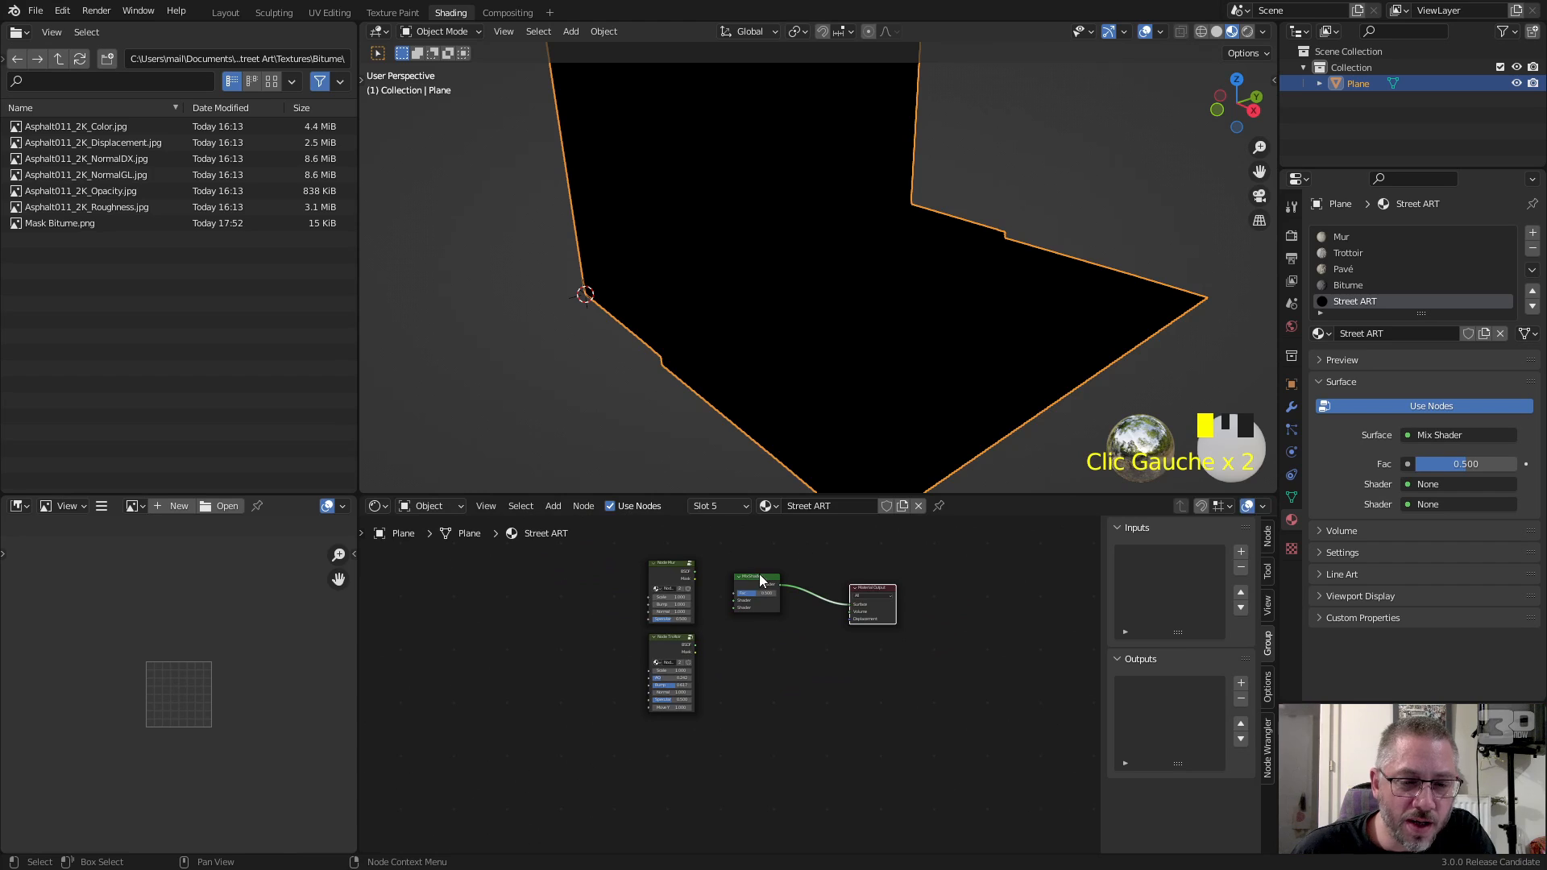
pyautogui.moveTo(758, 577); pyautogui.dragTo(737, 611)
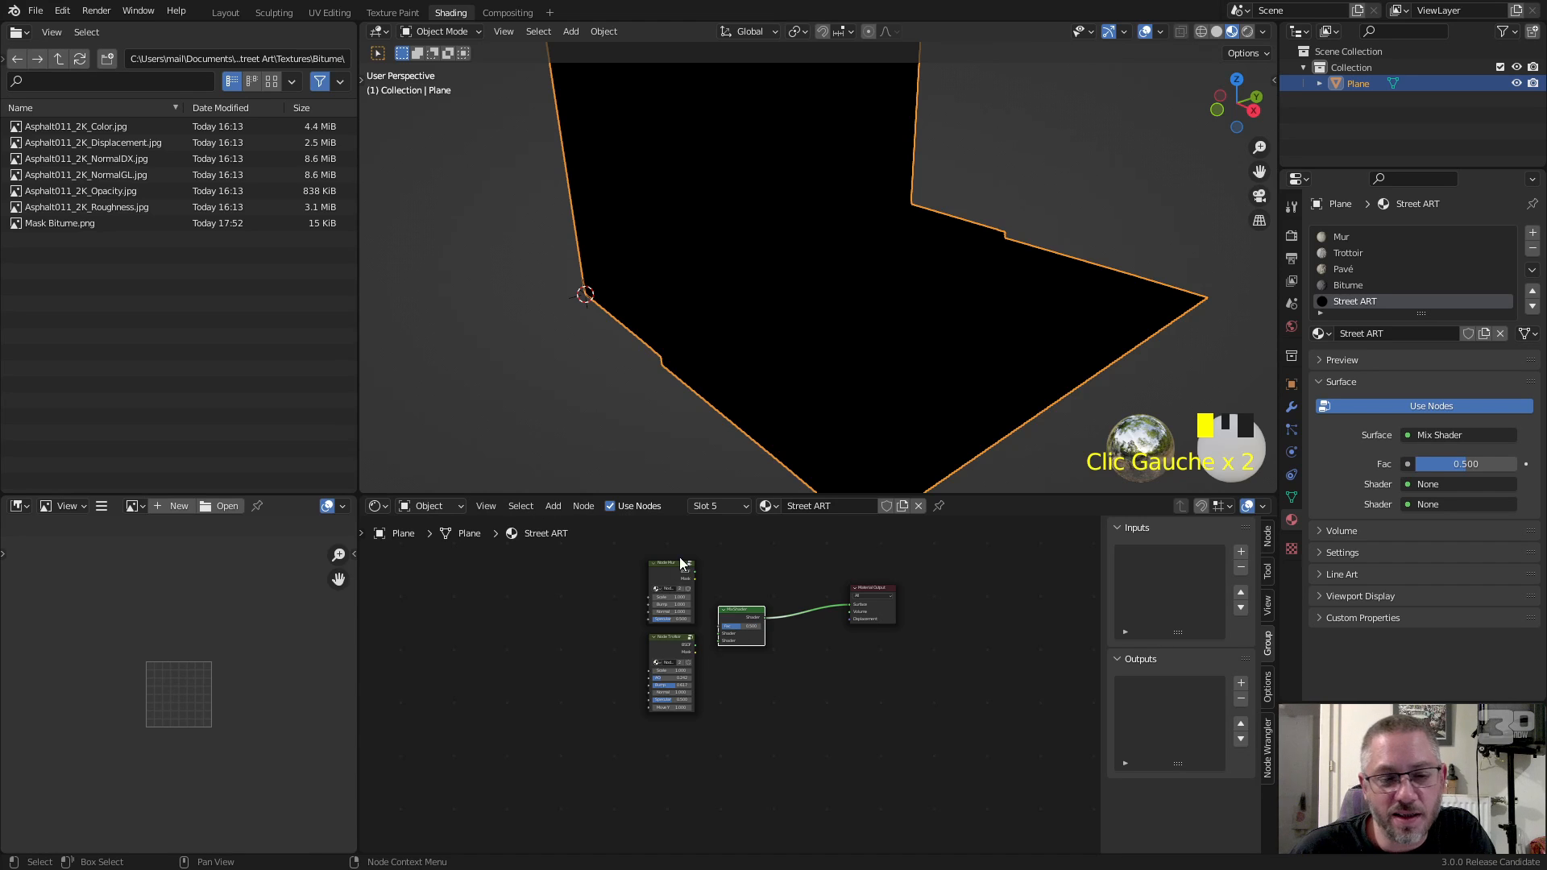
# Connect the BSDF outputs of Node Mur and Node Trottoir to the Mix Shader's first and second Shader inputs, and set Fac to 0.
pyautogui.scroll(5, 699, 701)
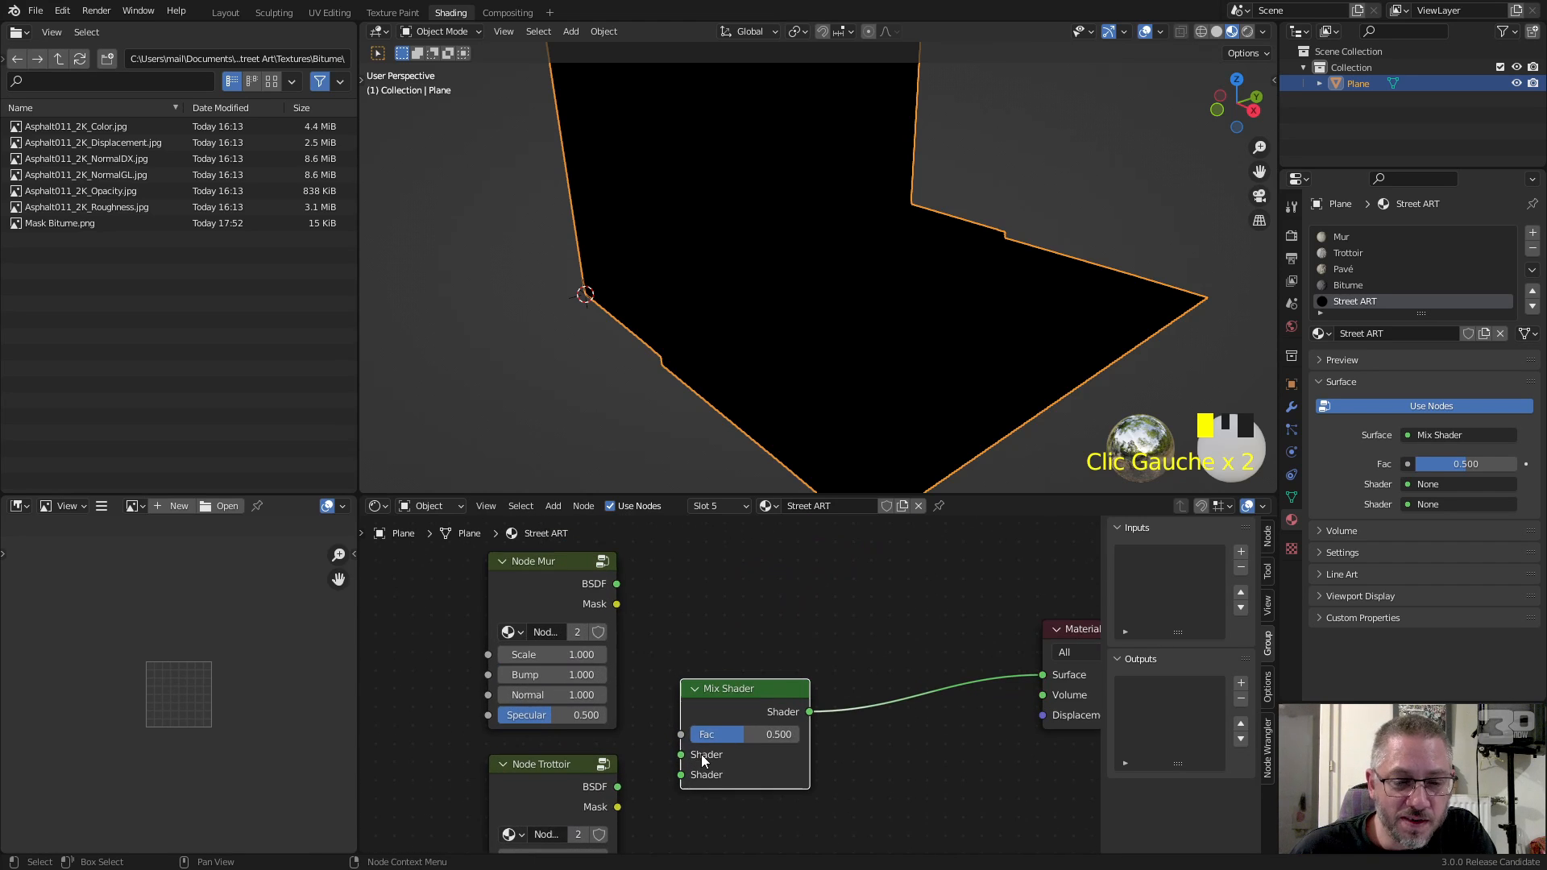
pyautogui.moveTo(616, 584); pyautogui.dragTo(683, 774)
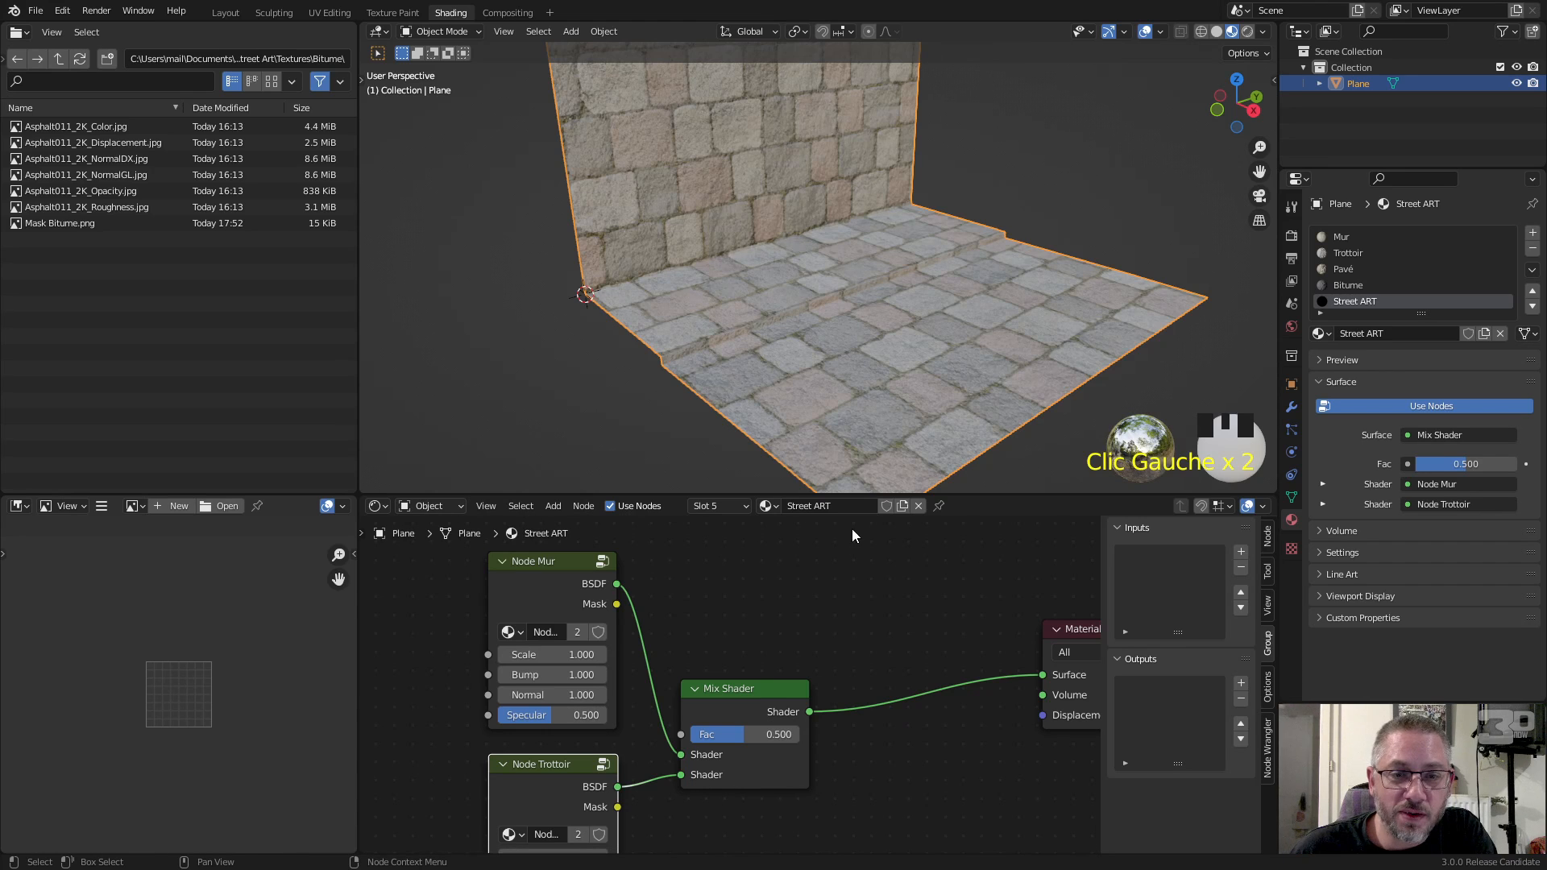
pyautogui.moveTo(740, 734); pyautogui.dragTo(689, 735)
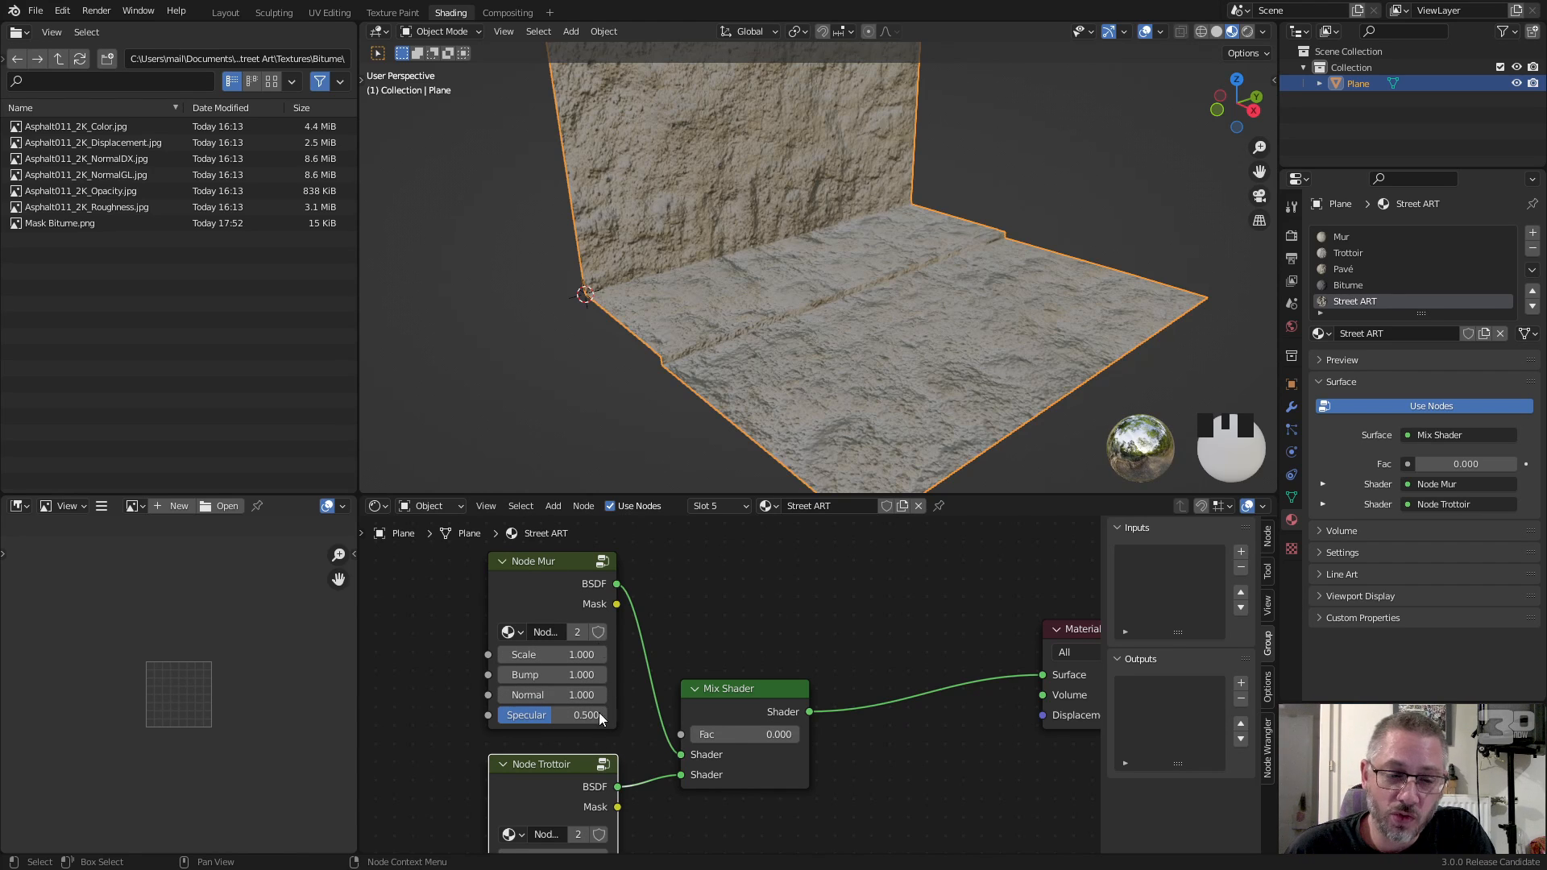
# Feed Node Mur's Mask into the Mix Shader's Fac, and swap the links of its two Shader inputs.
pyautogui.moveTo(761, 692); pyautogui.dragTo(802, 636)
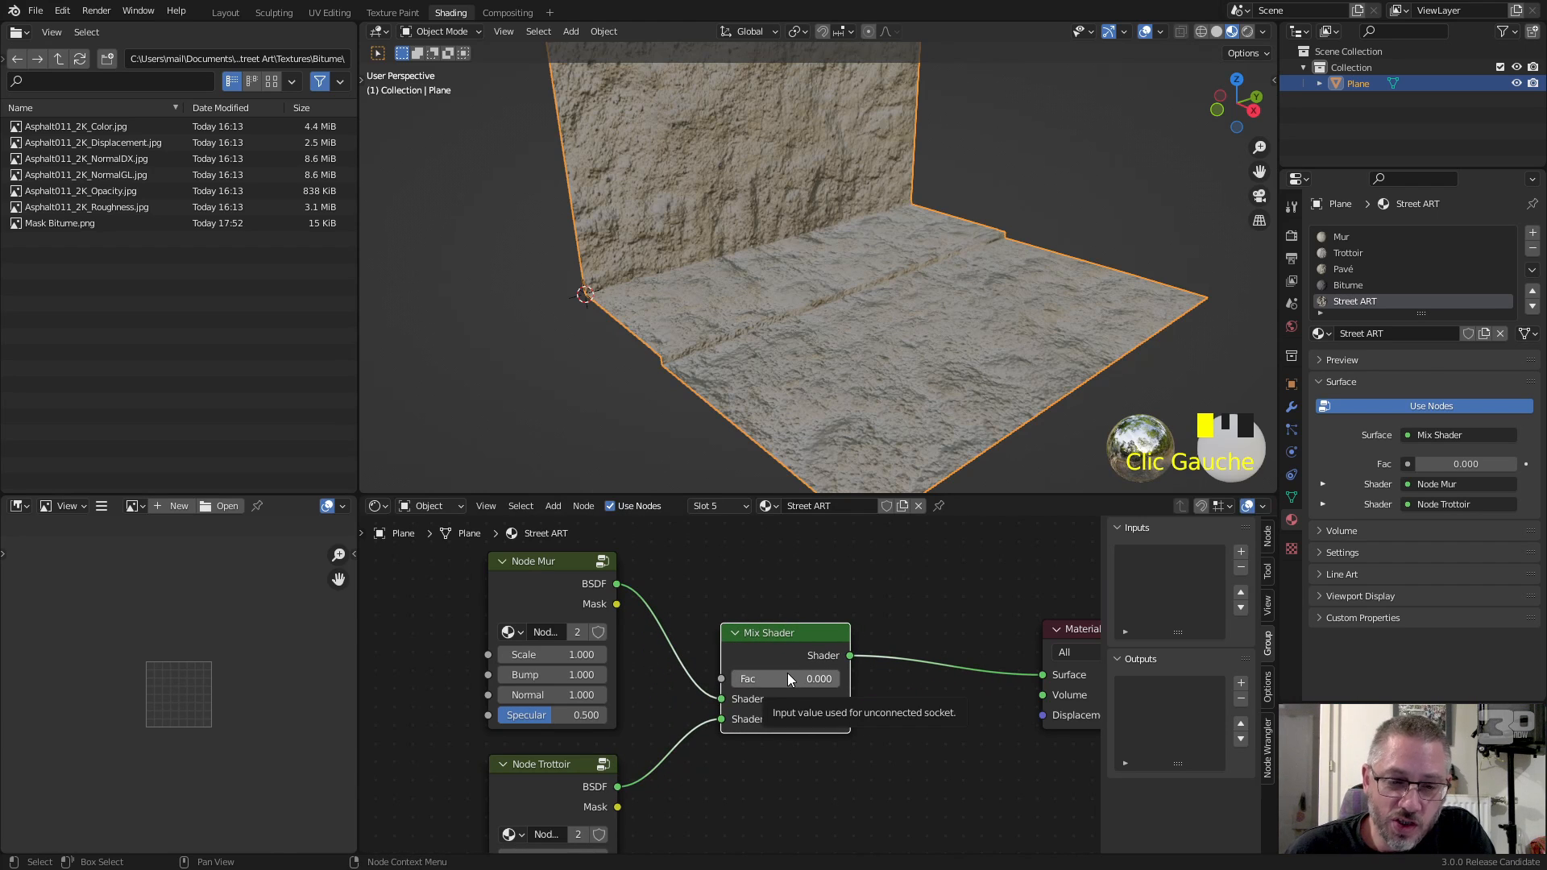
pyautogui.moveTo(617, 603); pyautogui.dragTo(722, 678)
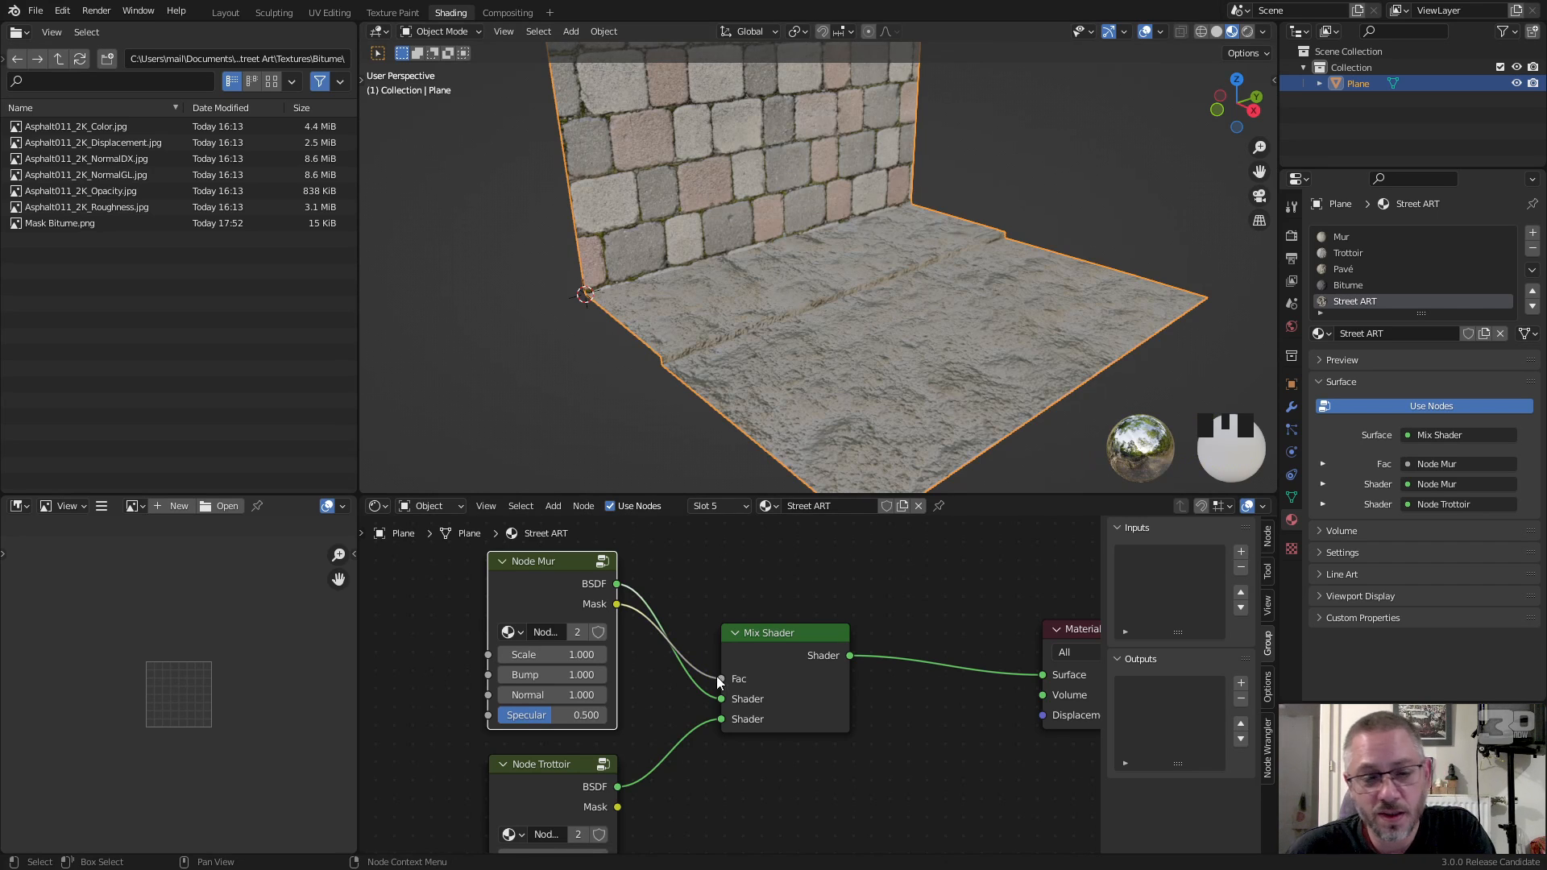
pyautogui.moveTo(721, 699); pyautogui.dragTo(722, 721)
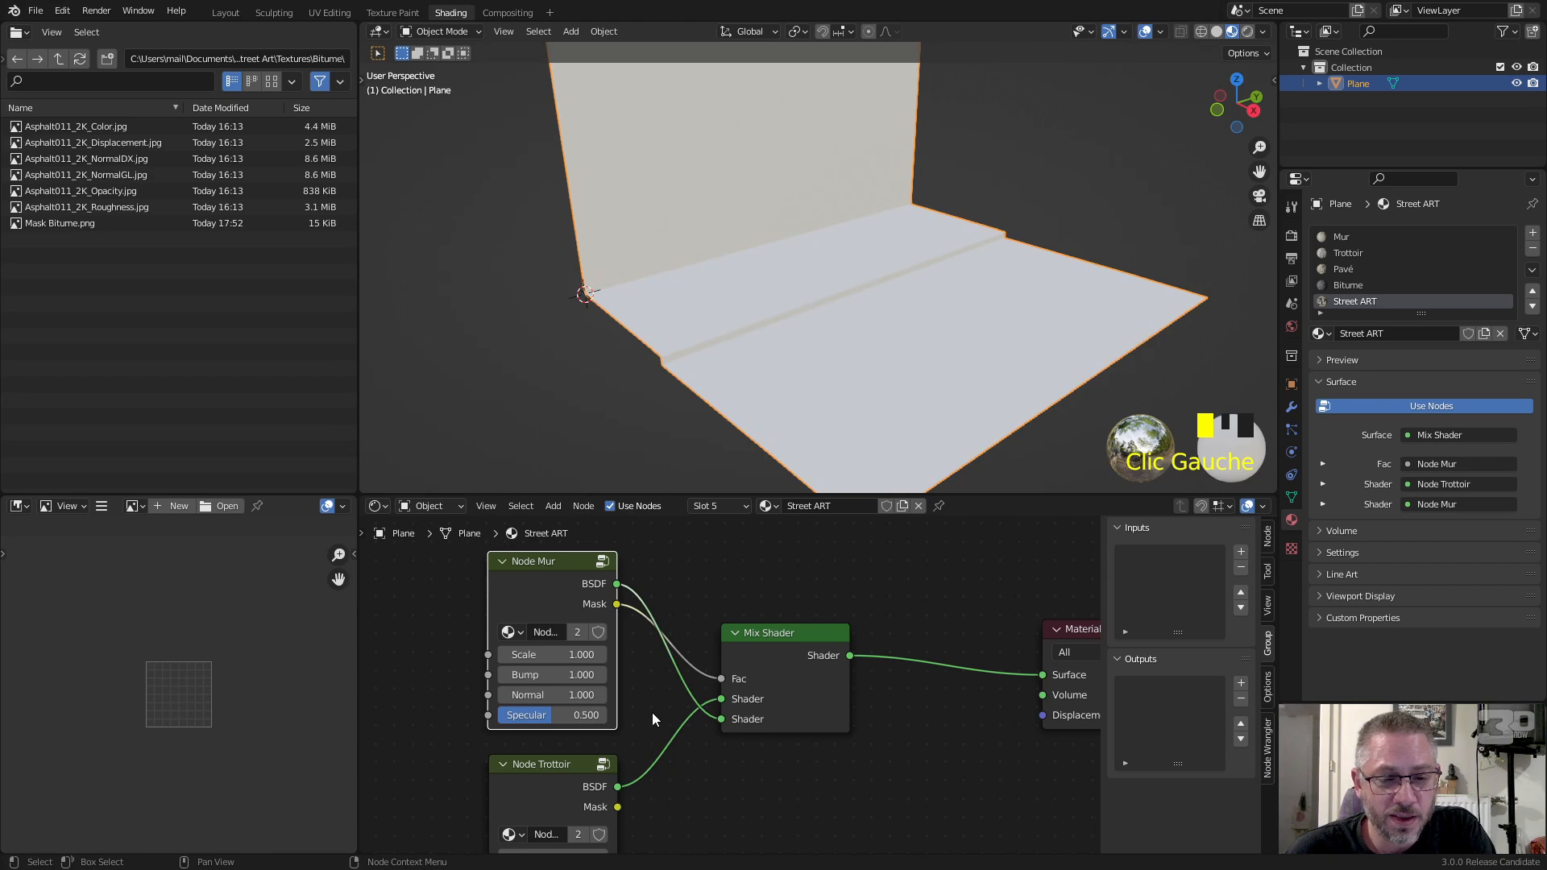
# Rearrange the nodes so Node Trottoir sits directly above Node Mur, with the Mix Shader close beside them.
pyautogui.scroll(-6, 653, 719)
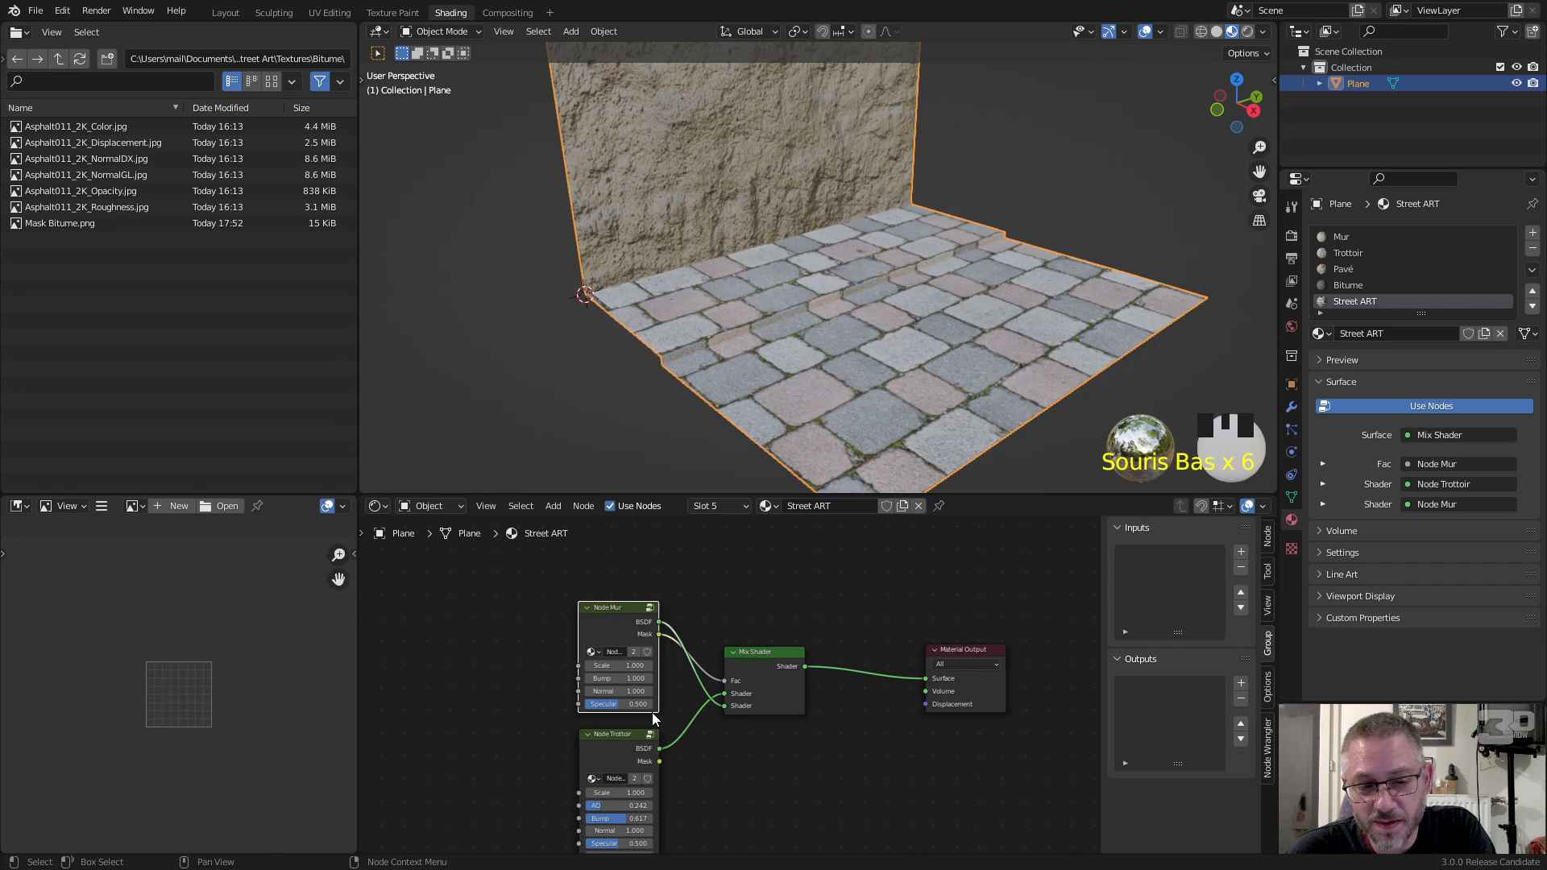
pyautogui.moveTo(626, 603); pyautogui.dragTo(519, 743)
pyautogui.moveTo(627, 743); pyautogui.dragTo(584, 584)
pyautogui.moveTo(524, 737); pyautogui.dragTo(586, 726)
pyautogui.moveTo(752, 656); pyautogui.dragTo(689, 672)
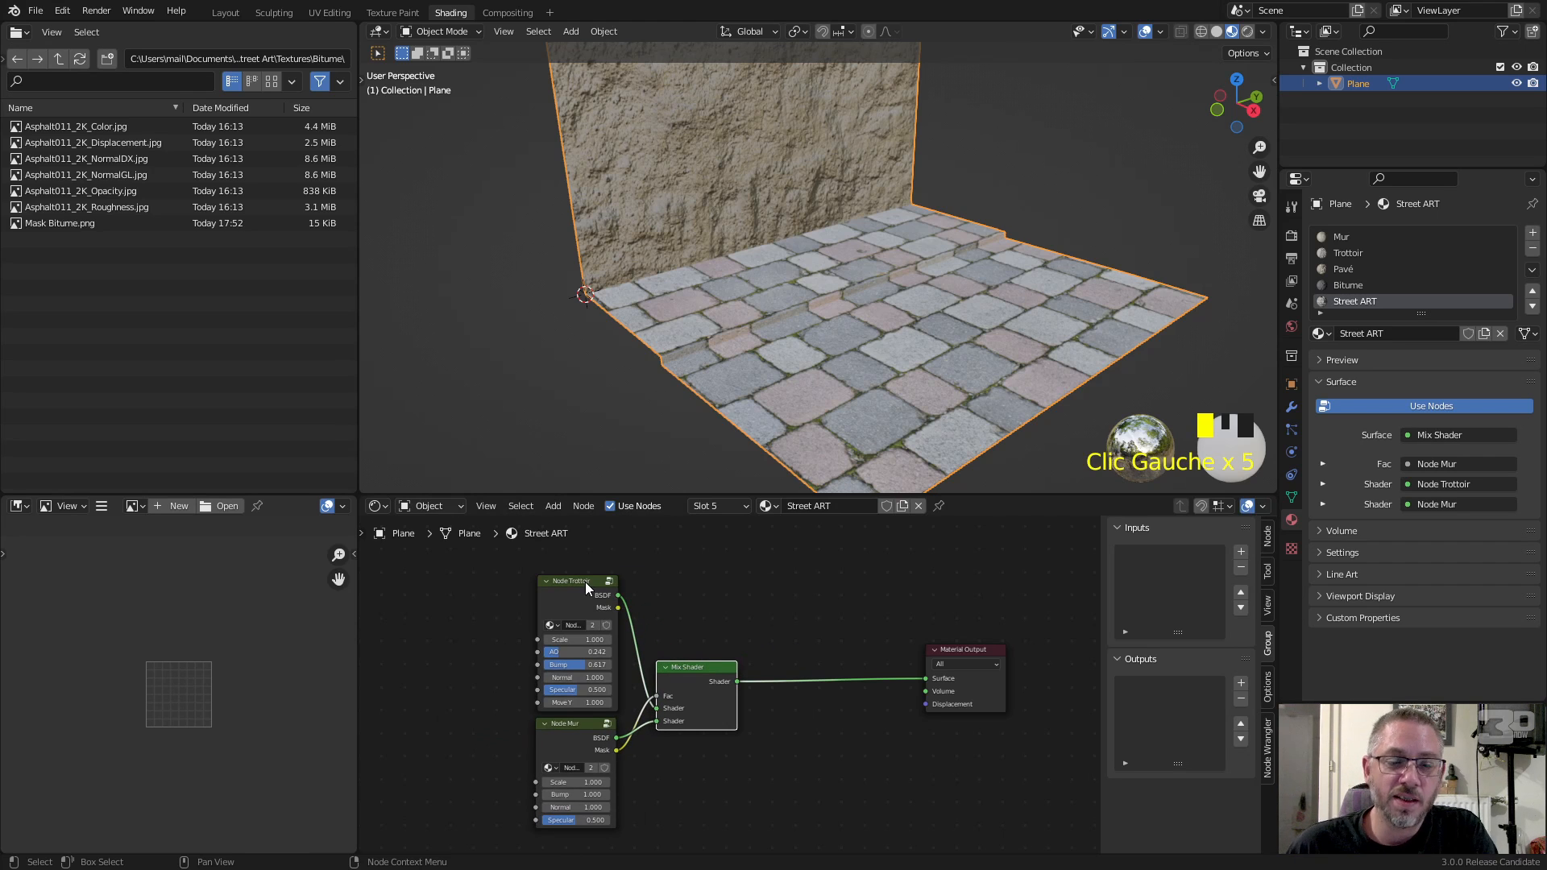
# Add the Node Bitume group and align it below Node Mur.
pyautogui.scroll(-8, 722, 703)
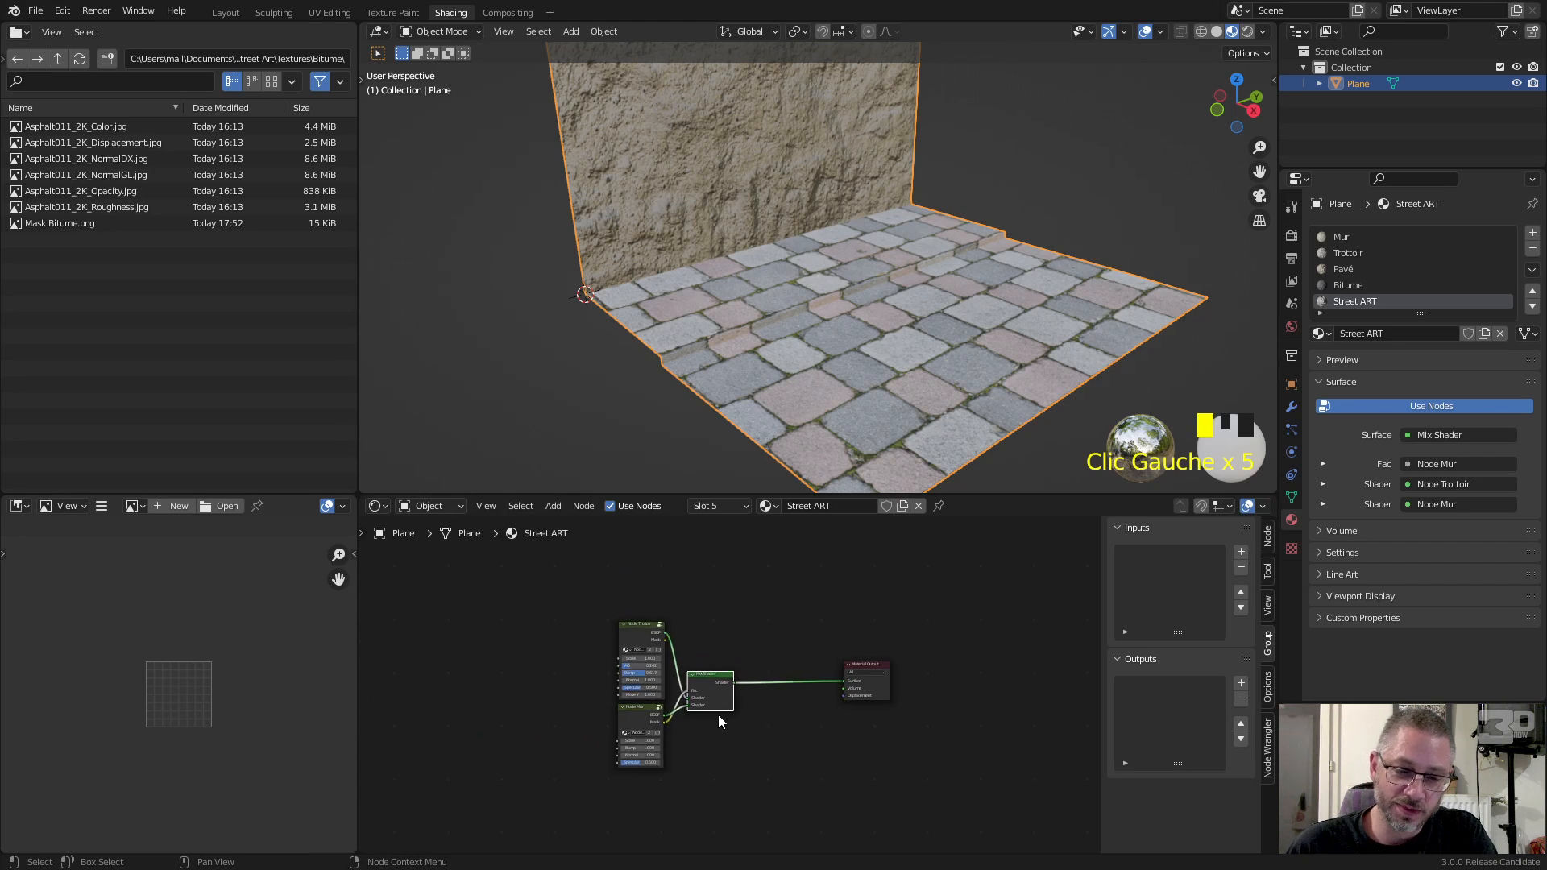
pyautogui.moveTo(756, 755); pyautogui.dragTo(751, 677, button='middle')
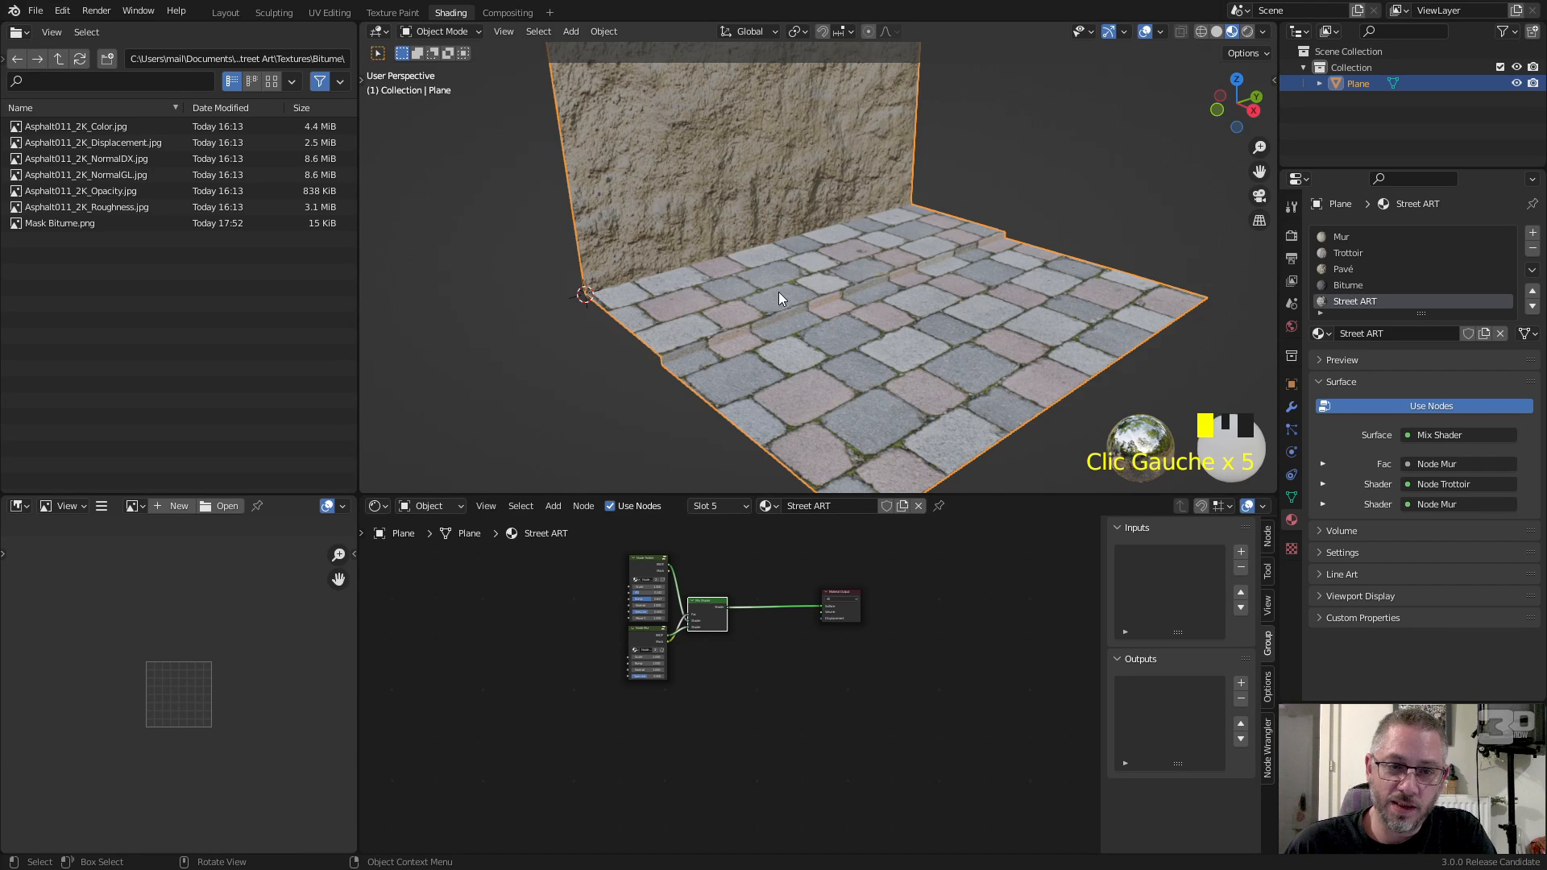
pyautogui.scroll(5, 636, 674)
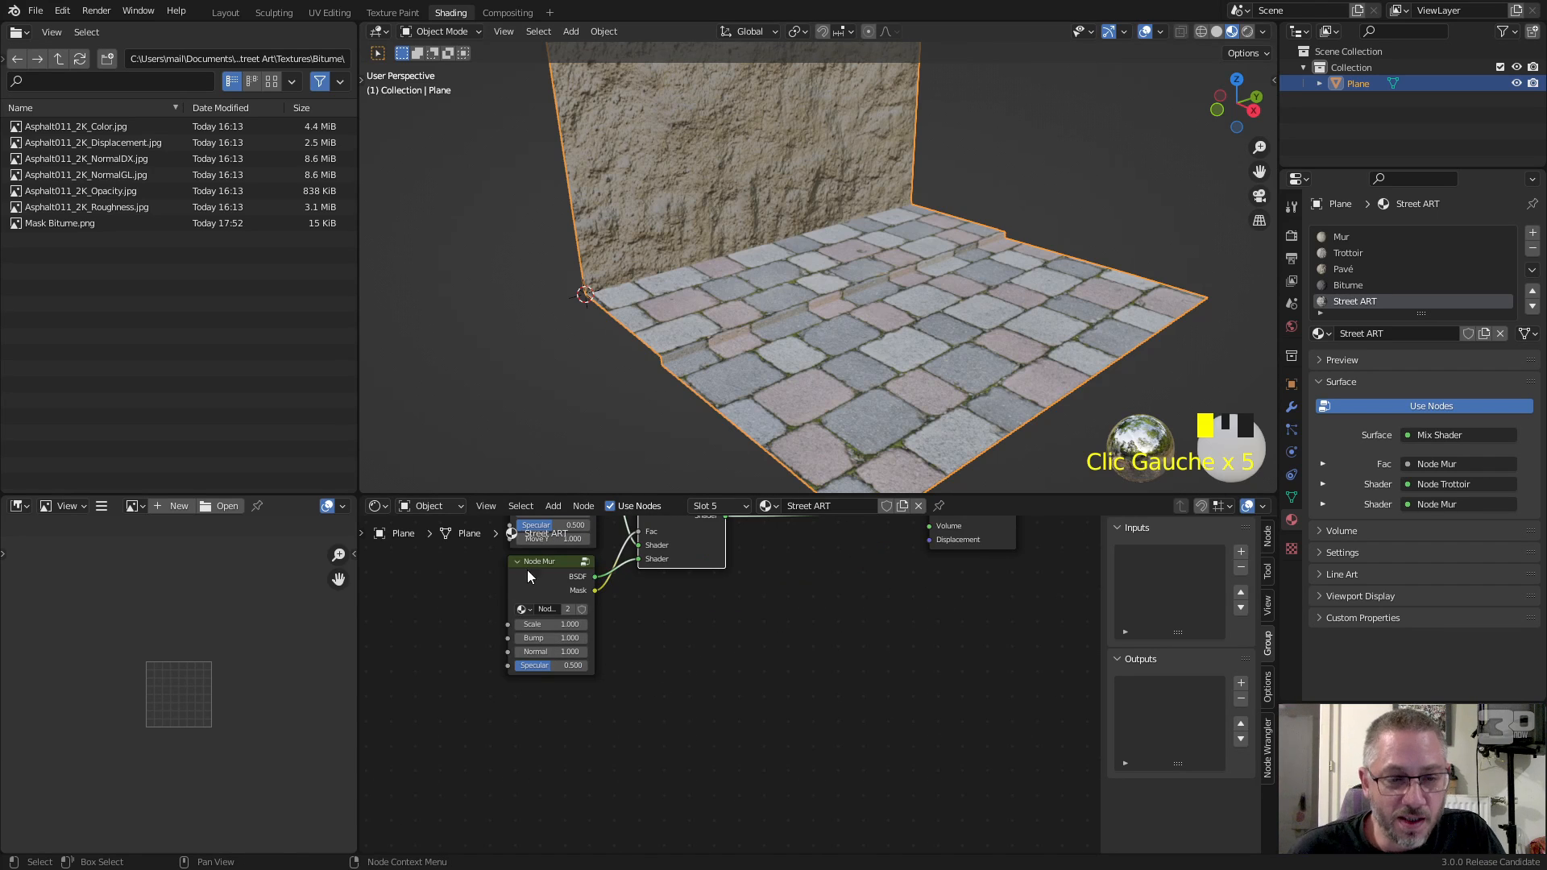
pyautogui.click(550, 507)
pyautogui.moveTo(606, 678)
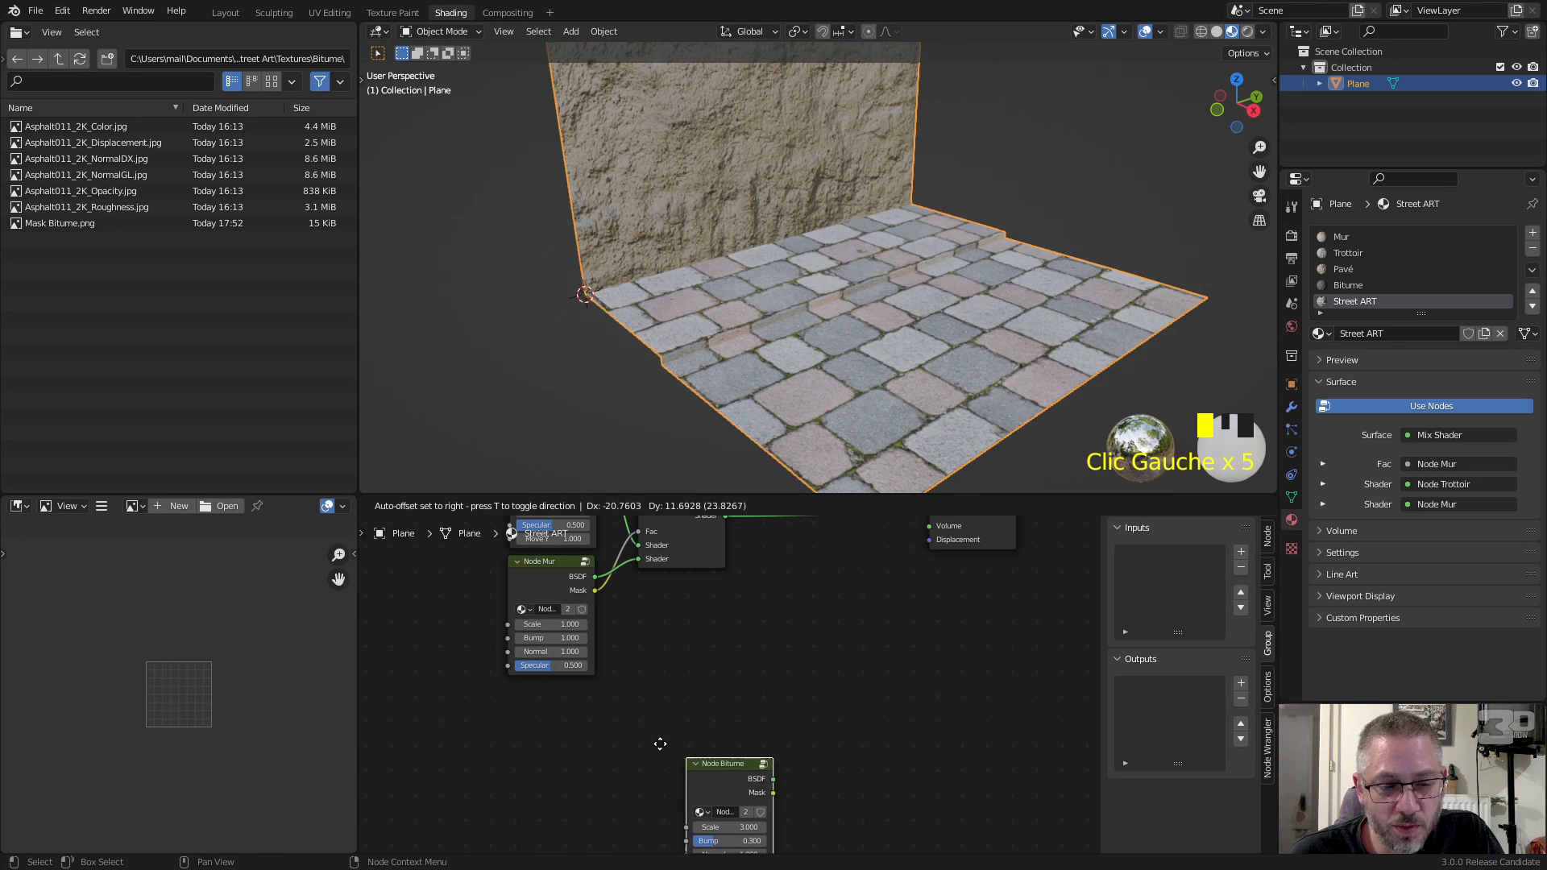
pyautogui.click(698, 771)
pyautogui.click(507, 688)
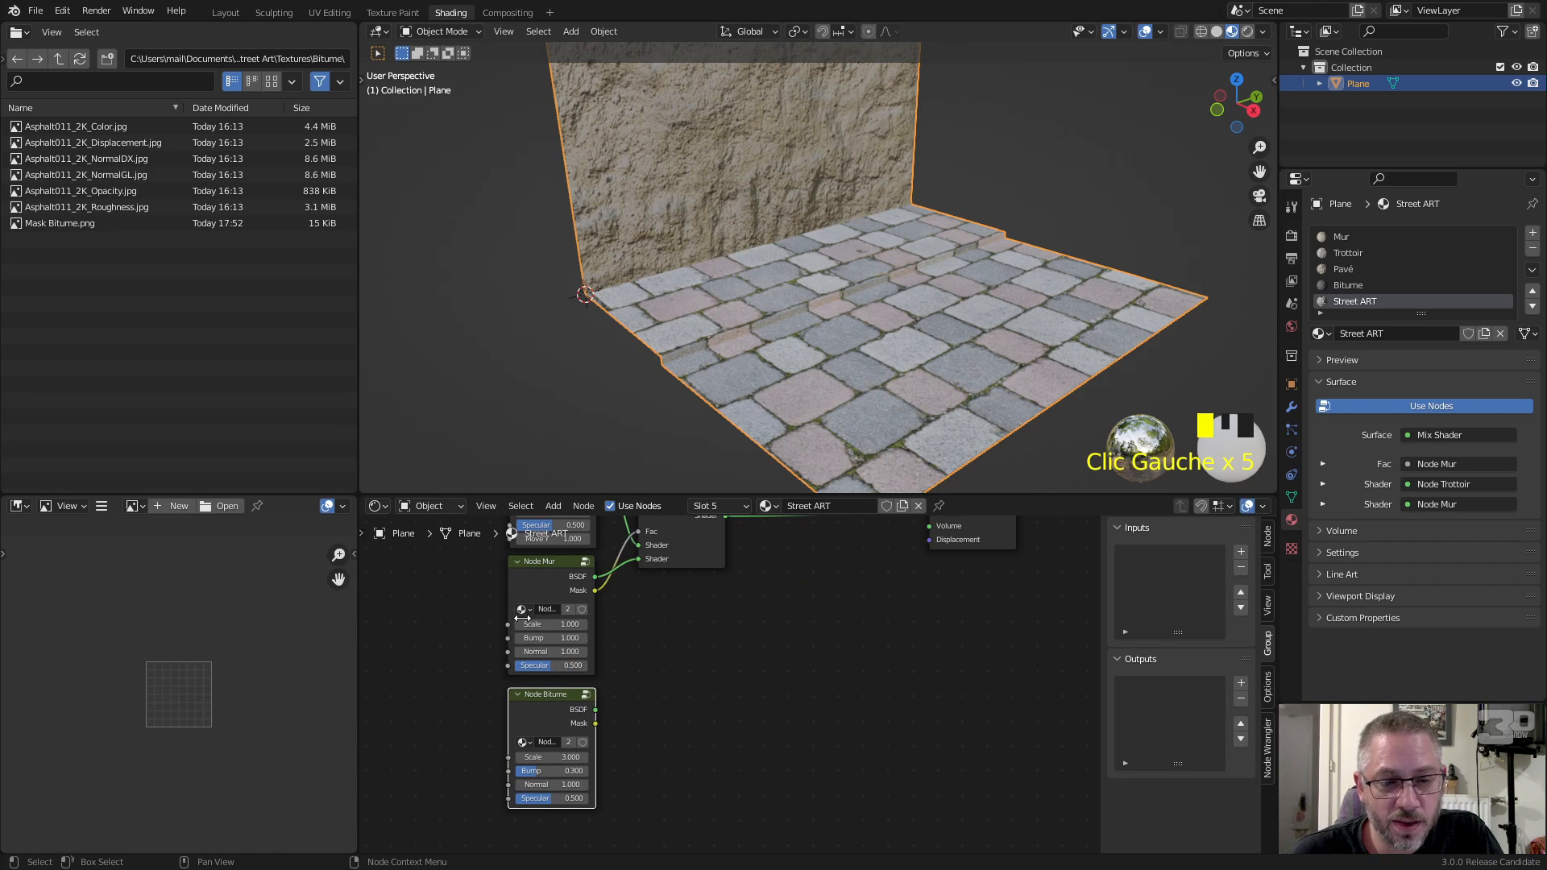
# Add the Node Pavé group and place it directly below Node Bitume.
pyautogui.click(556, 506)
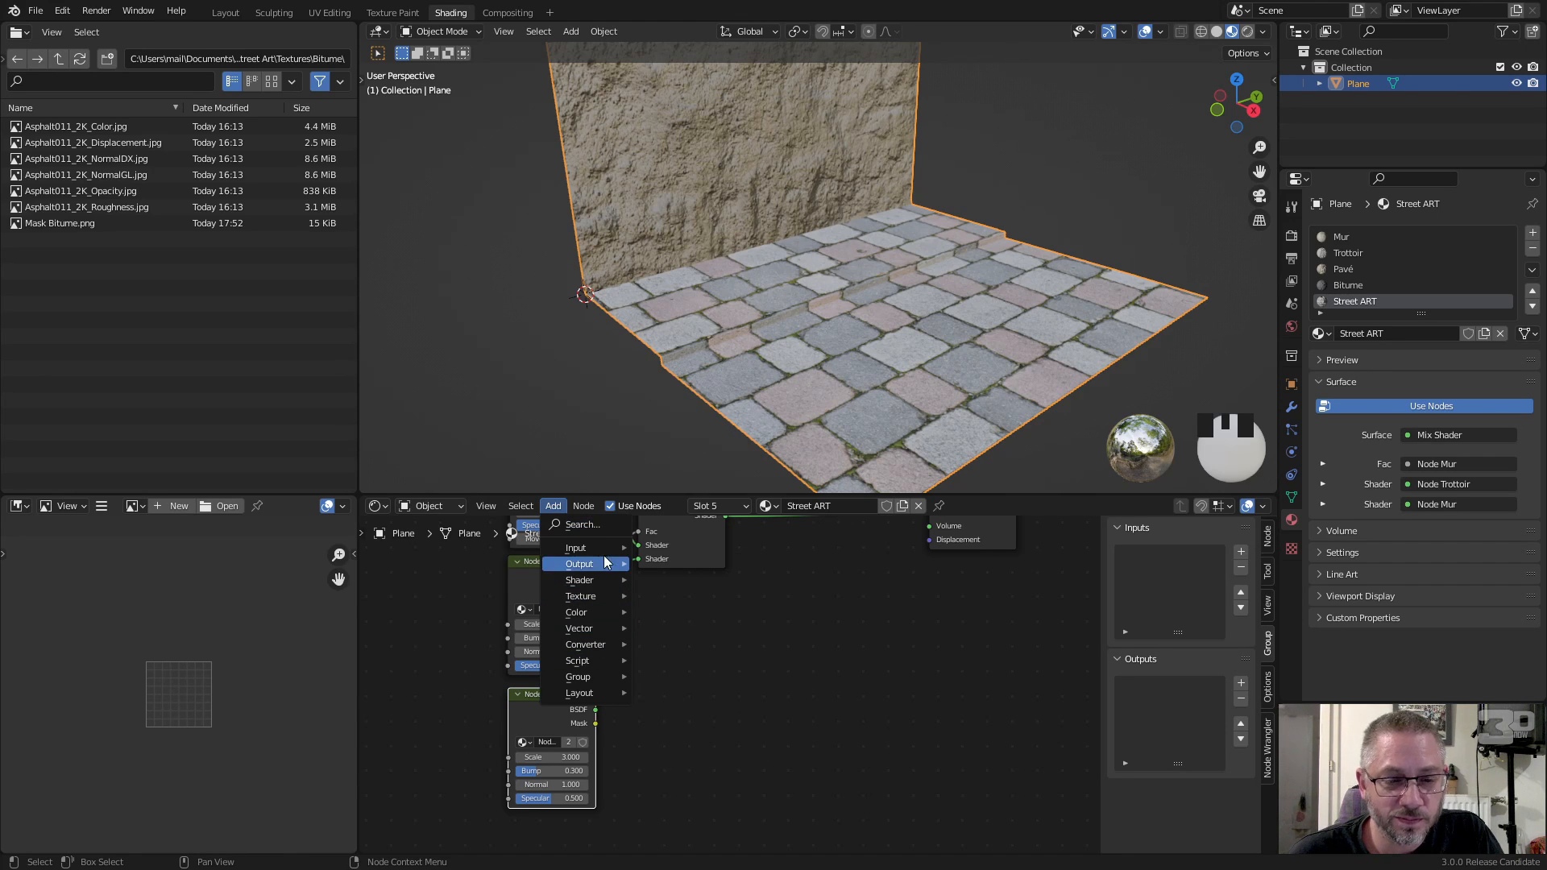
pyautogui.moveTo(597, 678)
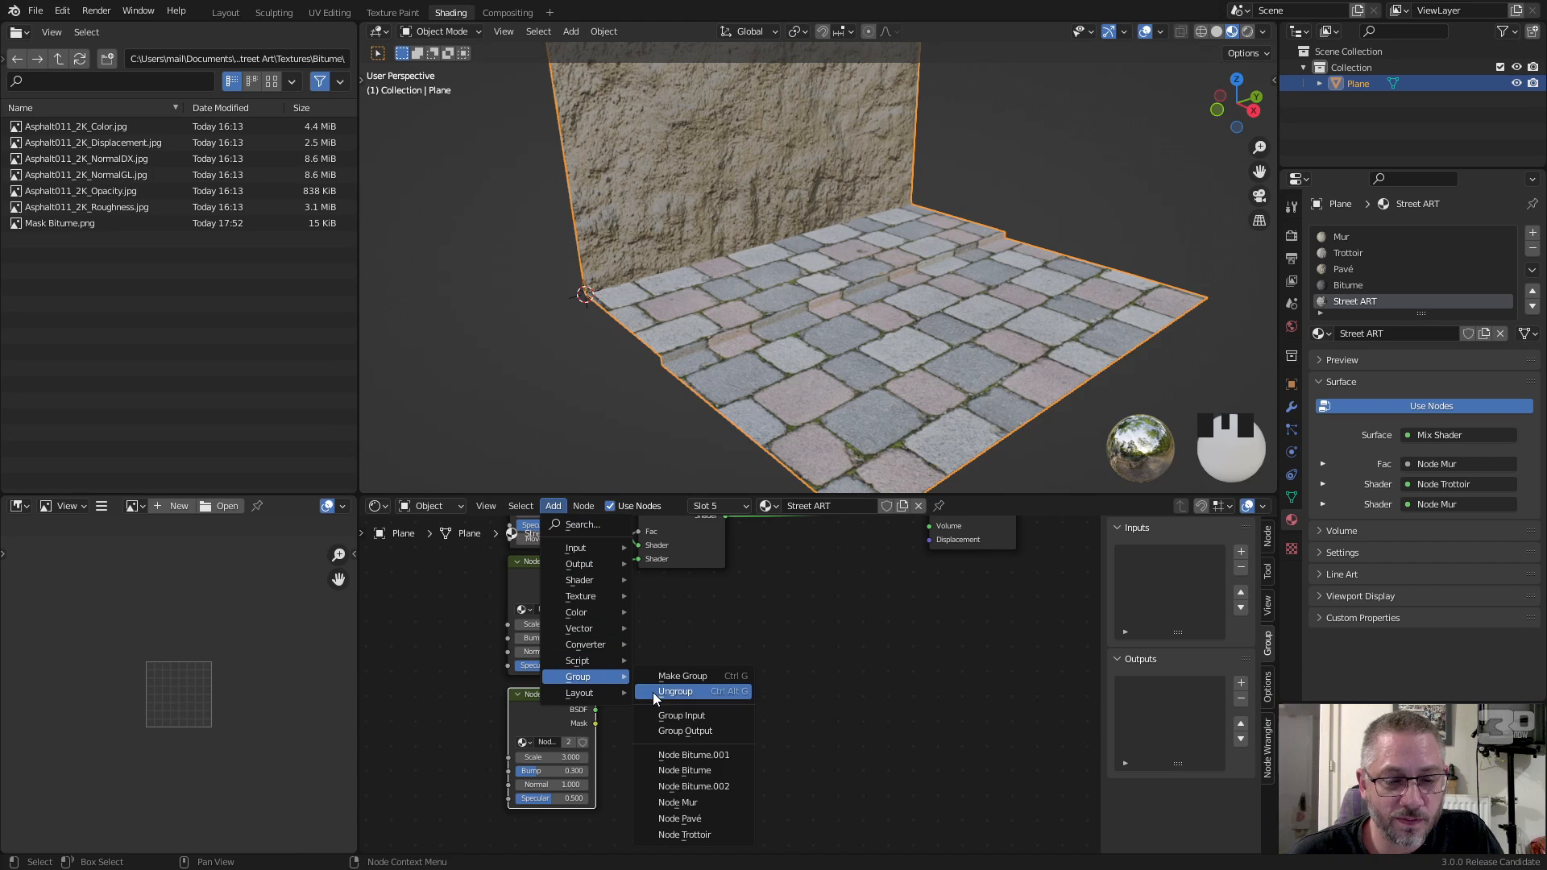
pyautogui.click(708, 816)
pyautogui.click(513, 815)
# Duplicate the Mix Shader and place the copy beside Node Bitume and Node Pavé.
pyautogui.scroll(-4, 717, 637)
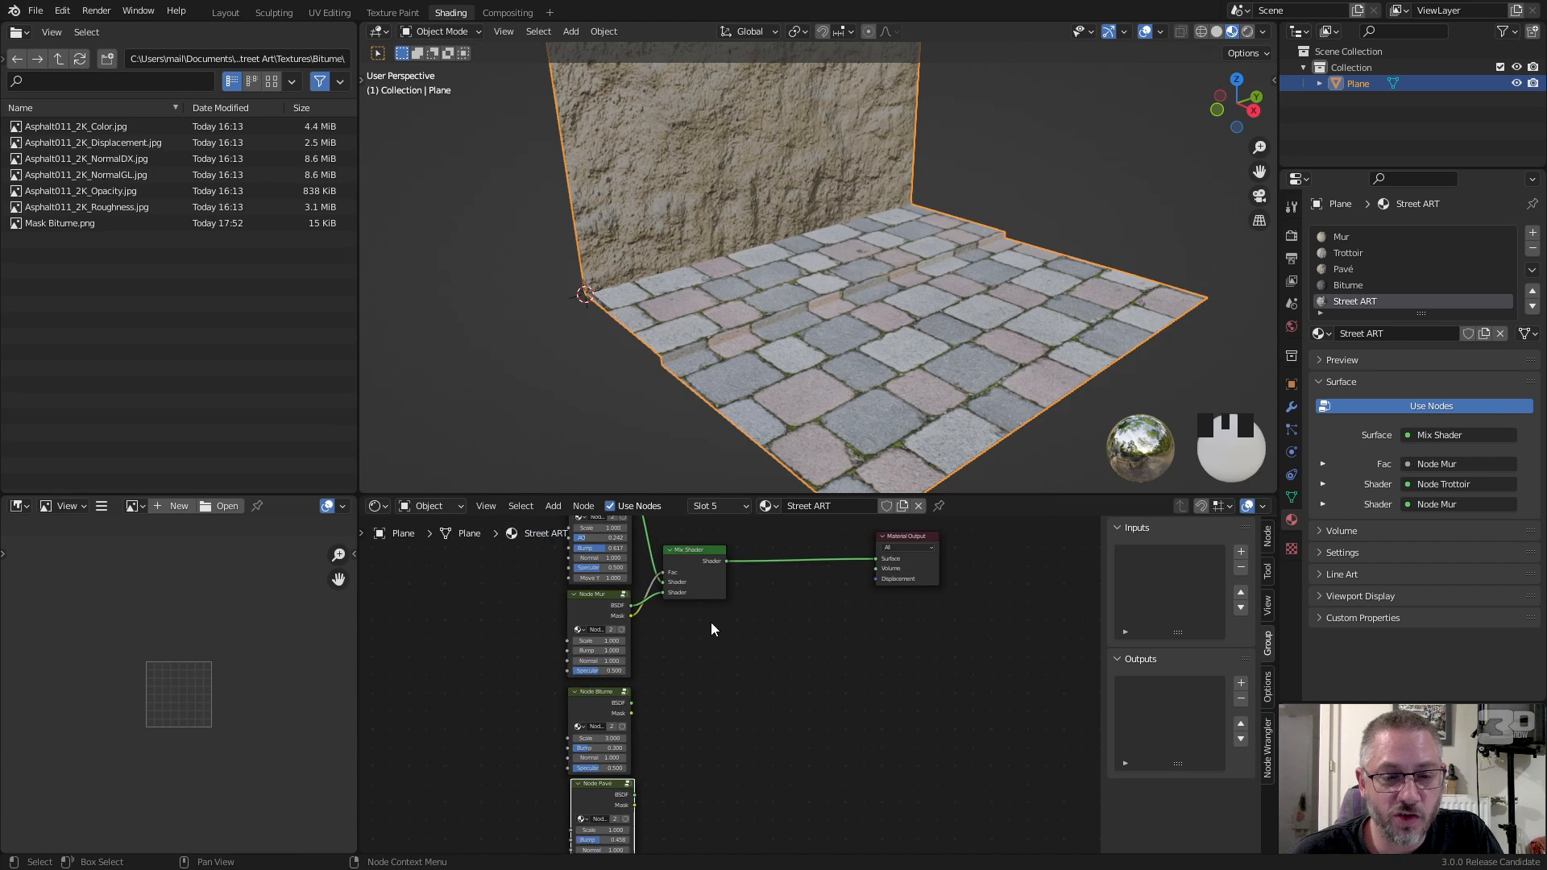
pyautogui.moveTo(706, 579); pyautogui.dragTo(707, 608, button='middle')
pyautogui.click(698, 580)
pyautogui.hotkey('shift', 'd')
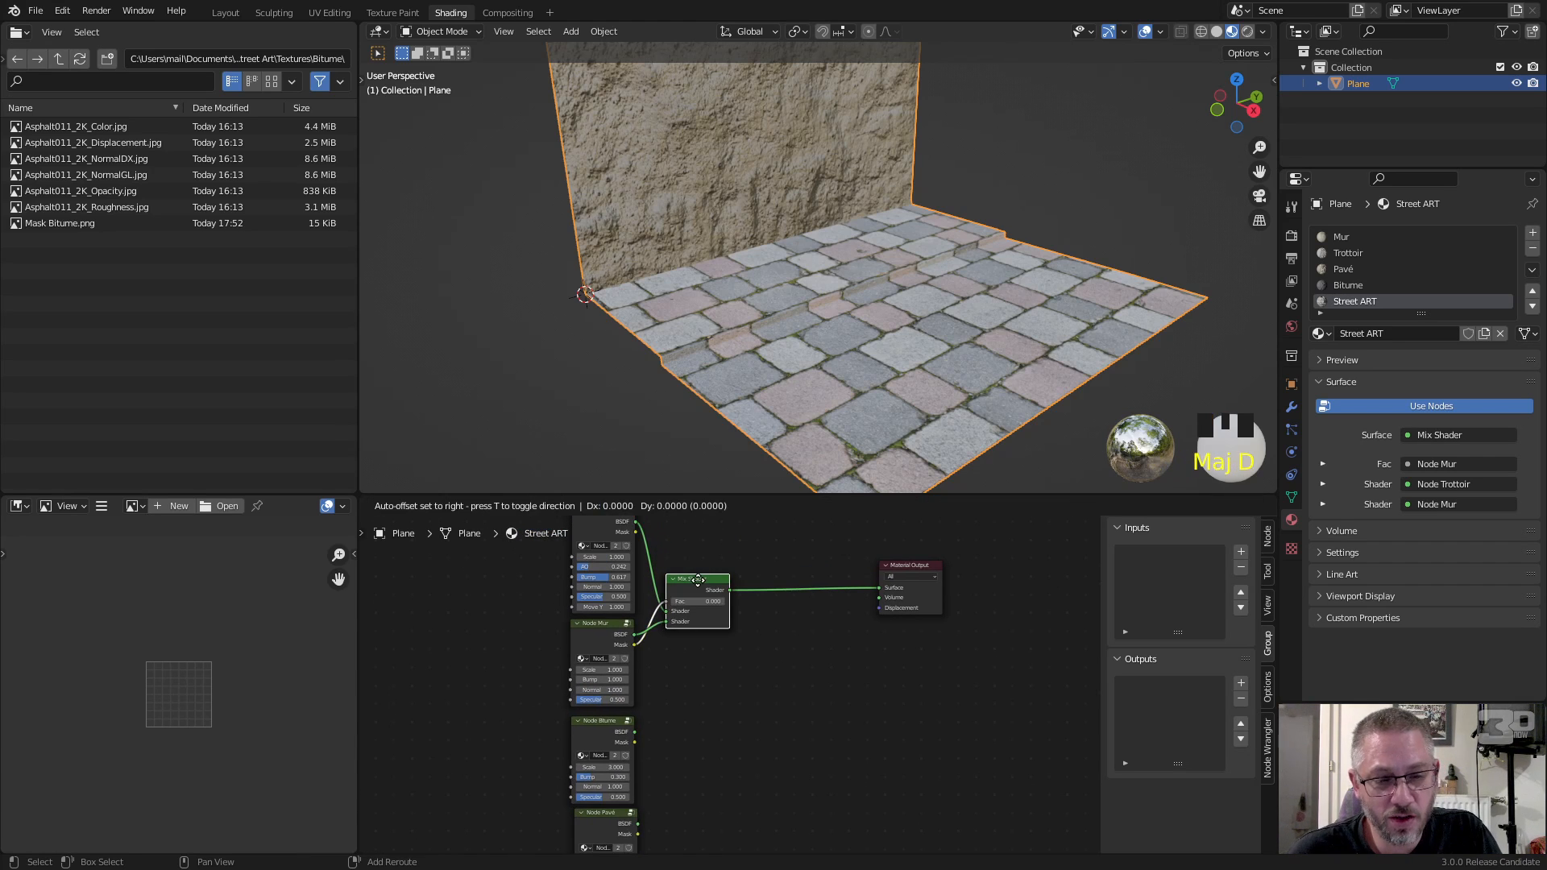
pyautogui.click(697, 798)
# Connect Node Bitume's BSDF to the duplicated Mix Shader's first Shader input, Node Pavé's BSDF to the second, and Node Pavé's Mask to Fac.
pyautogui.scroll(3, 726, 726)
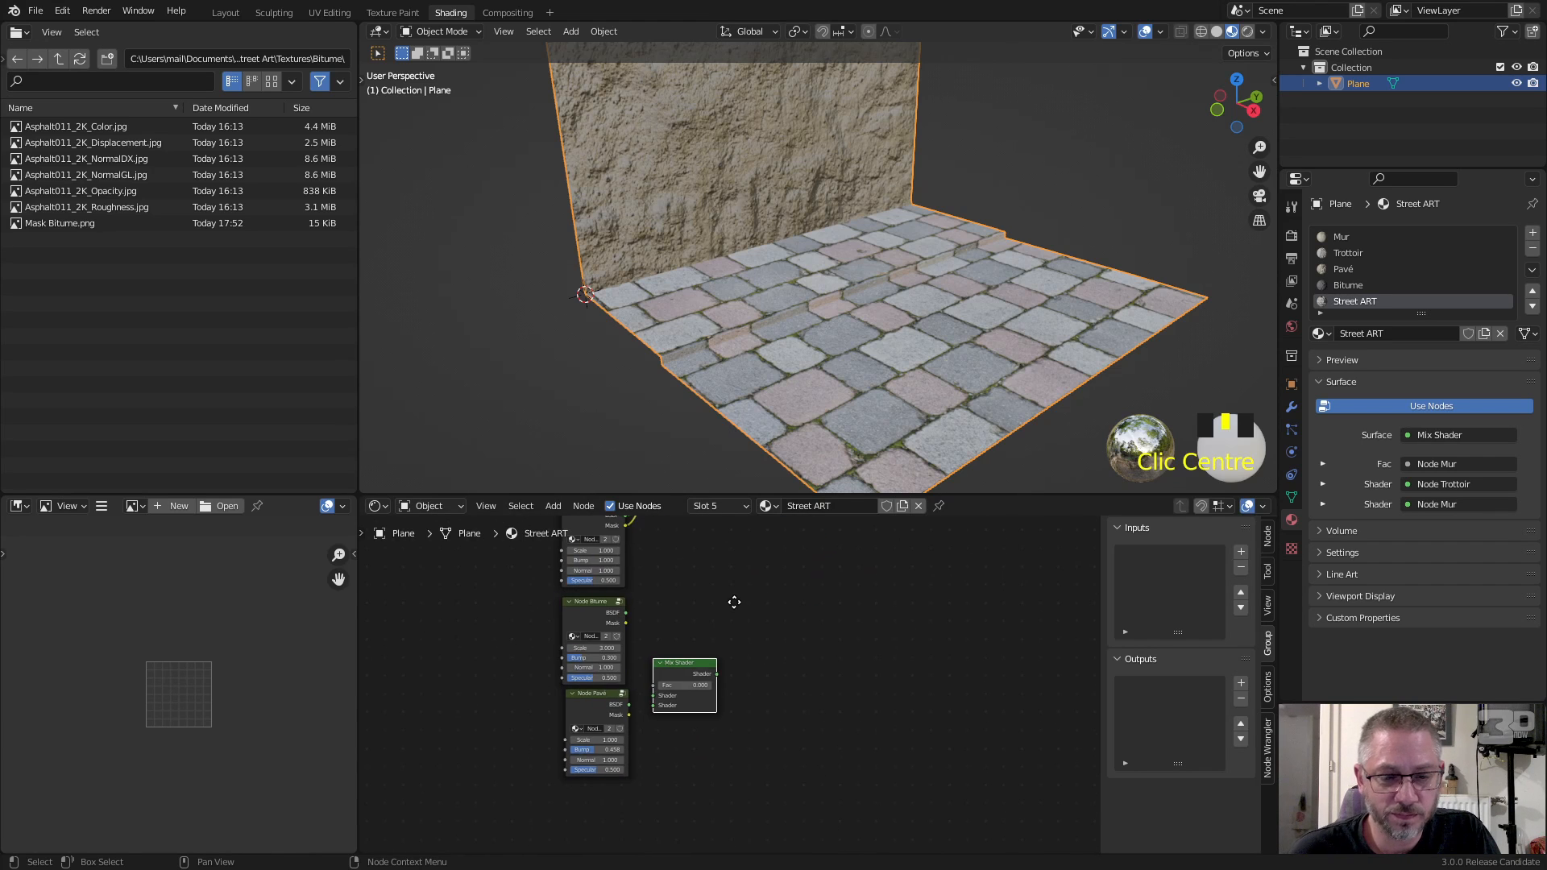
pyautogui.scroll(1, 674, 632)
pyautogui.moveTo(508, 726); pyautogui.dragTo(581, 727)
pyautogui.scroll(-3, 621, 666)
pyautogui.moveTo(621, 667); pyautogui.dragTo(632, 709, button='middle')
pyautogui.moveTo(614, 764); pyautogui.dragTo(650, 728)
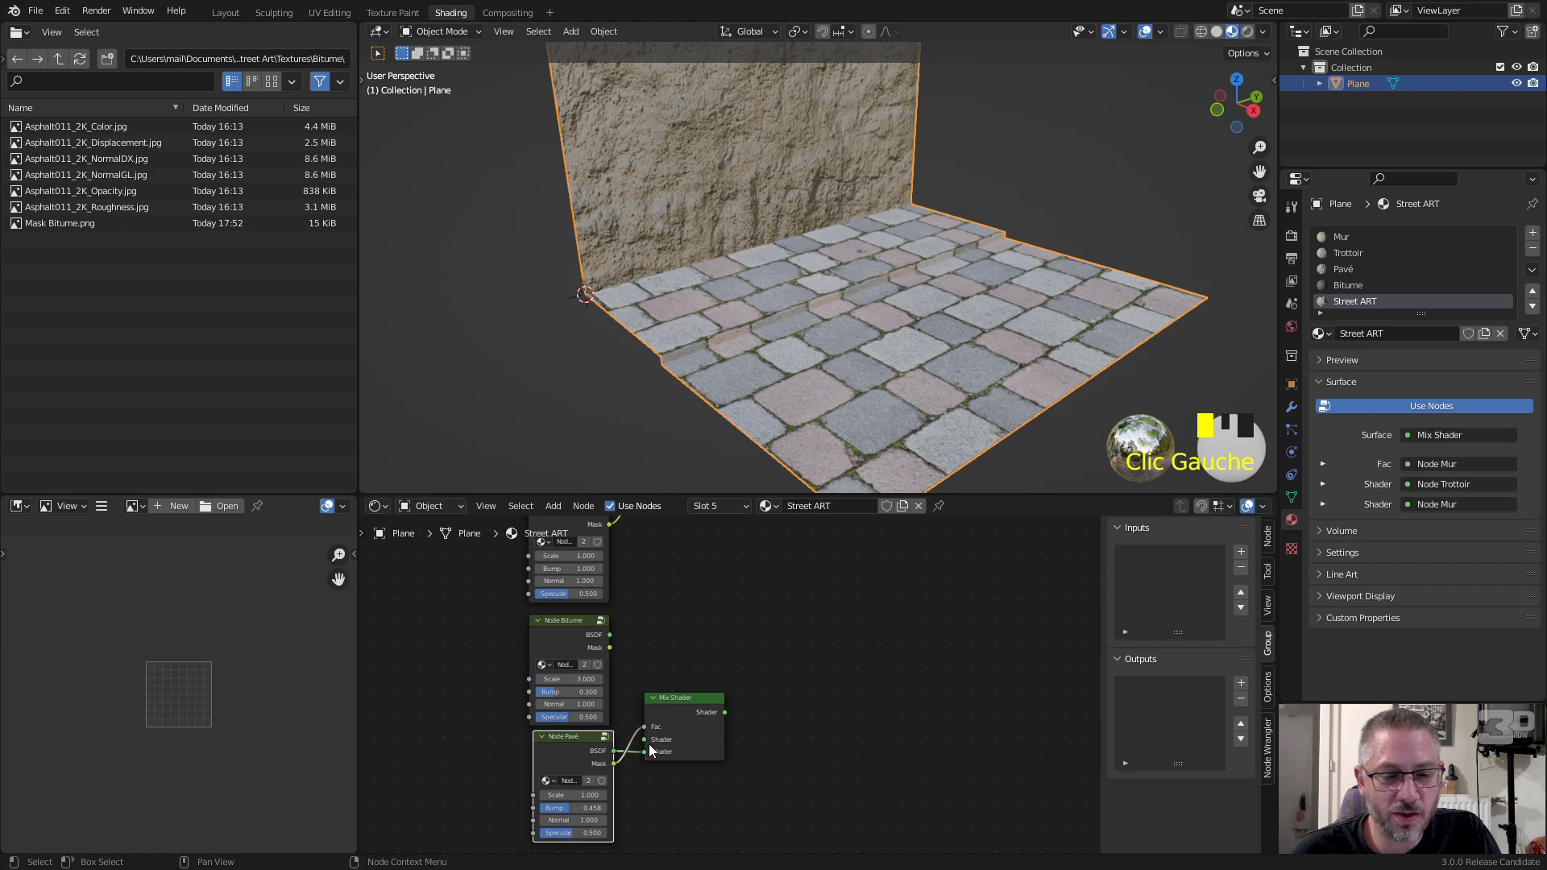
pyautogui.moveTo(611, 635); pyautogui.dragTo(646, 739)
# Connect the lower Mix Shader to the Material Output's Surface, and move the two Mix Shaders closer together.
pyautogui.scroll(-4, 810, 676)
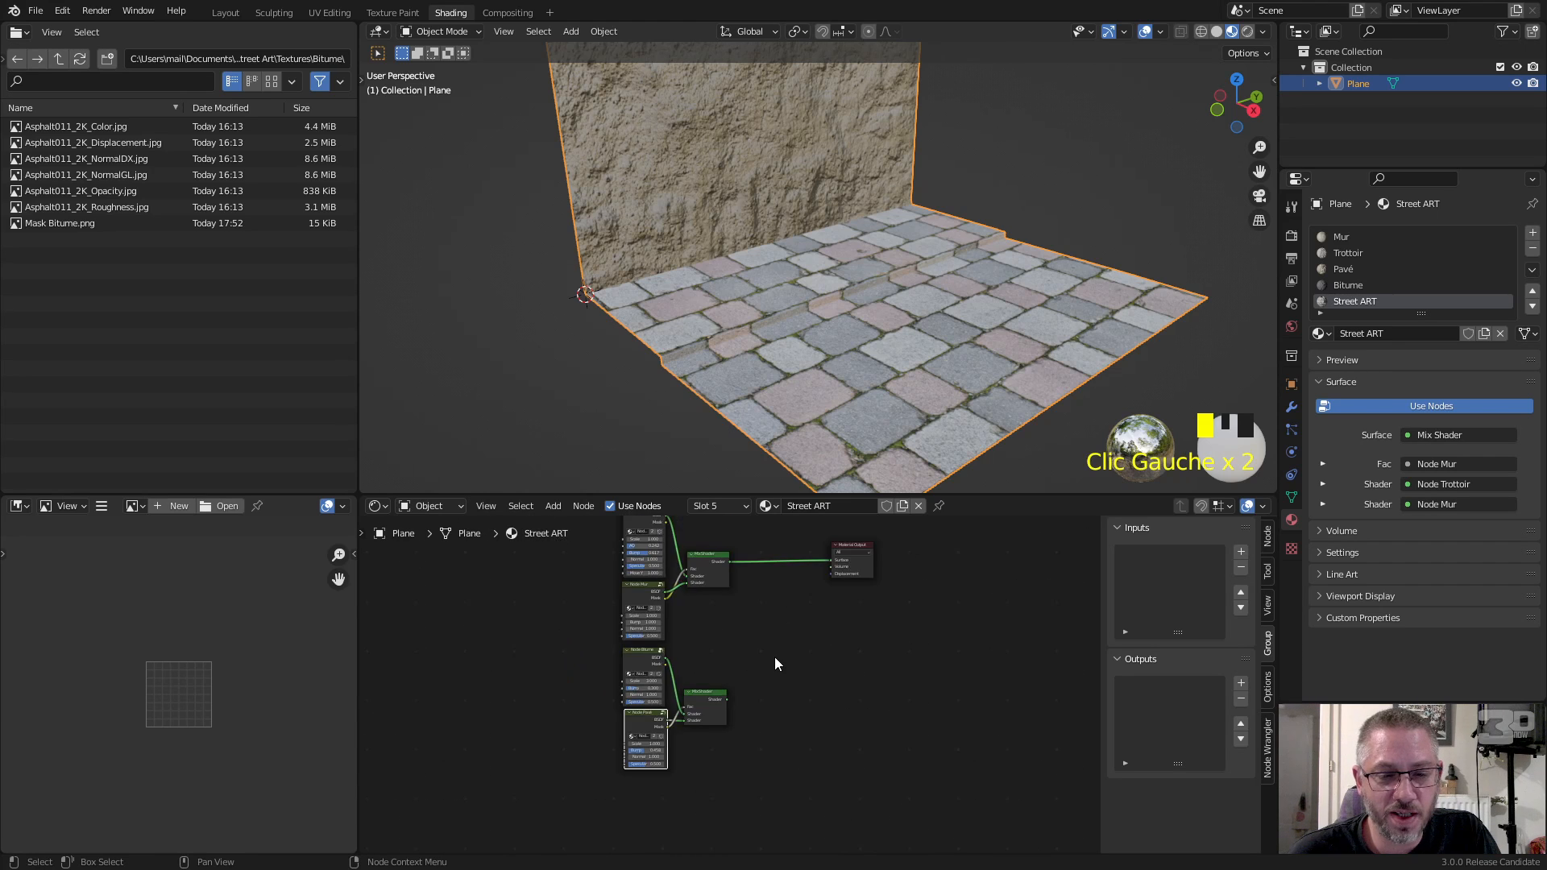
pyautogui.scroll(2, 737, 648)
pyautogui.moveTo(738, 619); pyautogui.dragTo(716, 684, button='middle')
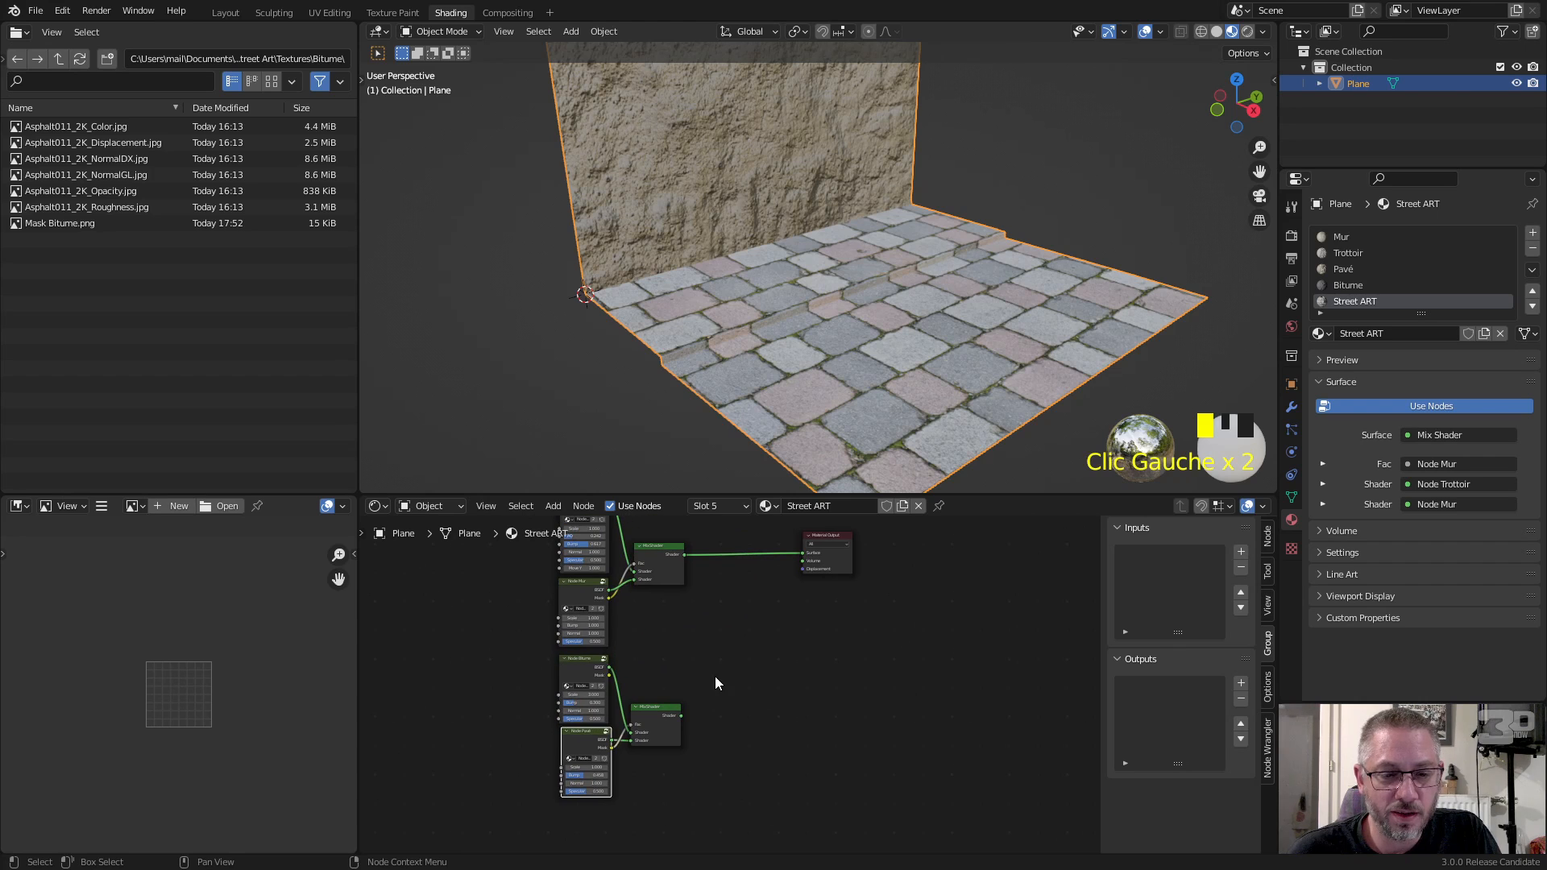
pyautogui.moveTo(680, 716); pyautogui.dragTo(798, 592)
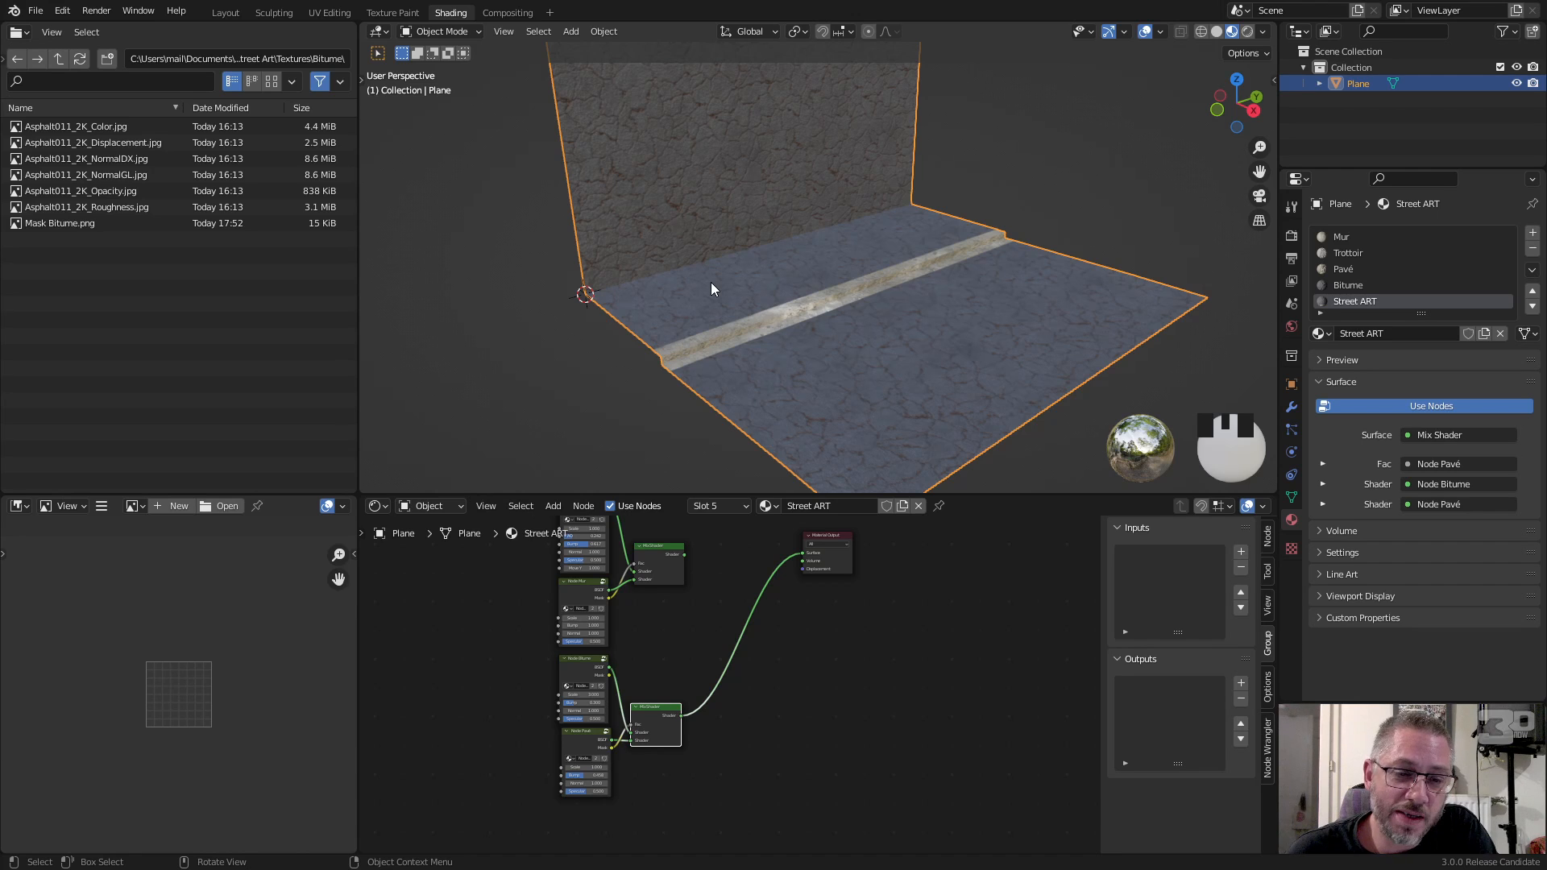
pyautogui.moveTo(680, 721); pyautogui.dragTo(686, 680)
pyautogui.moveTo(665, 543); pyautogui.dragTo(674, 588)
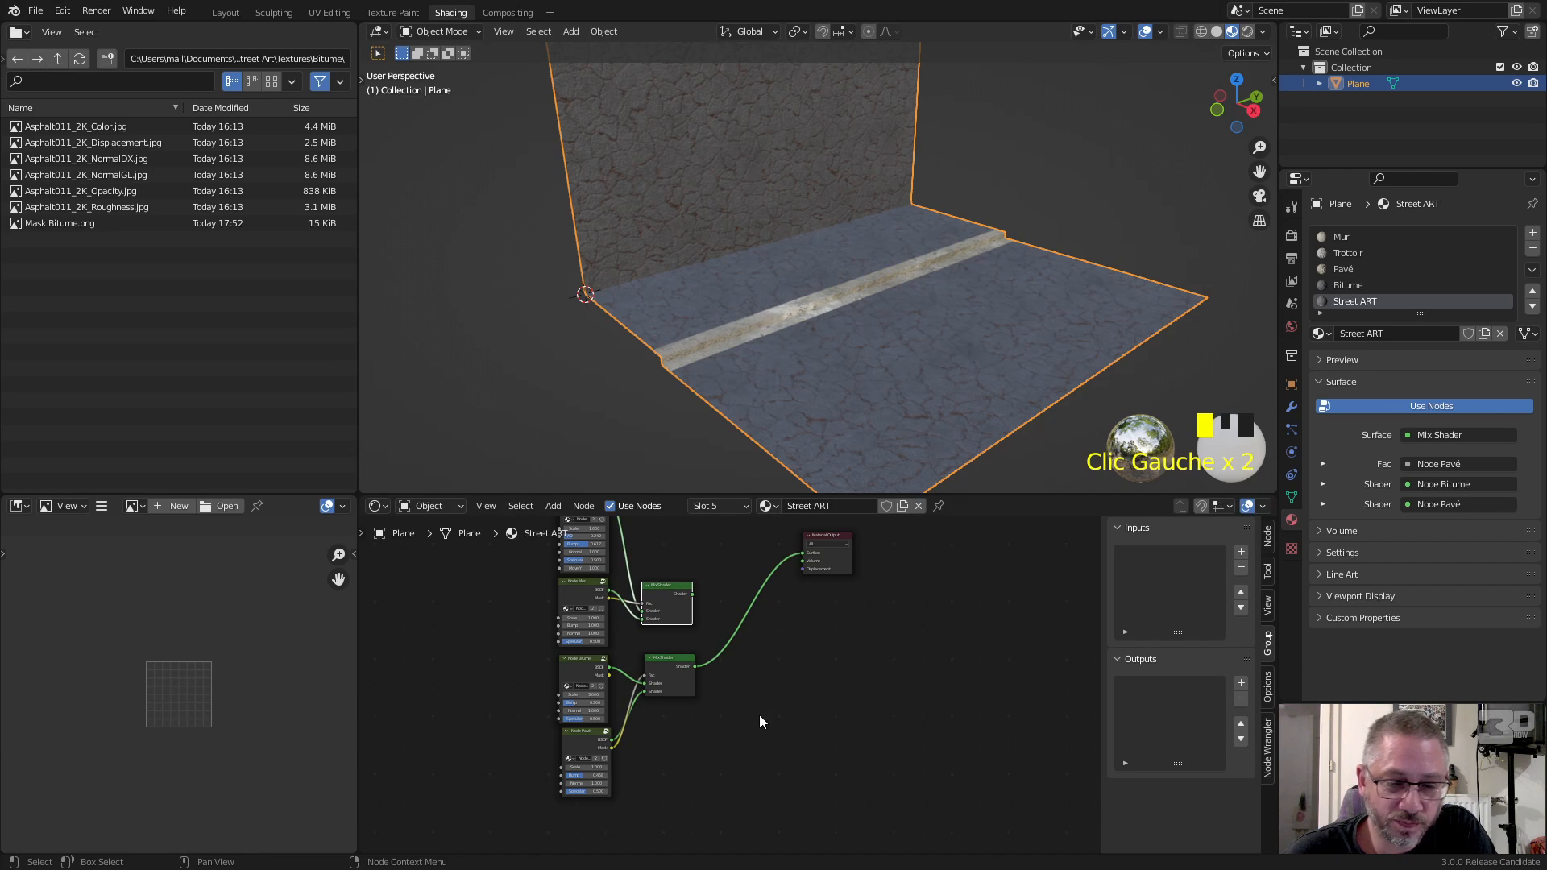
# Add an Image Texture node above the upper Mix Shader.
pyautogui.scroll(2, 758, 709)
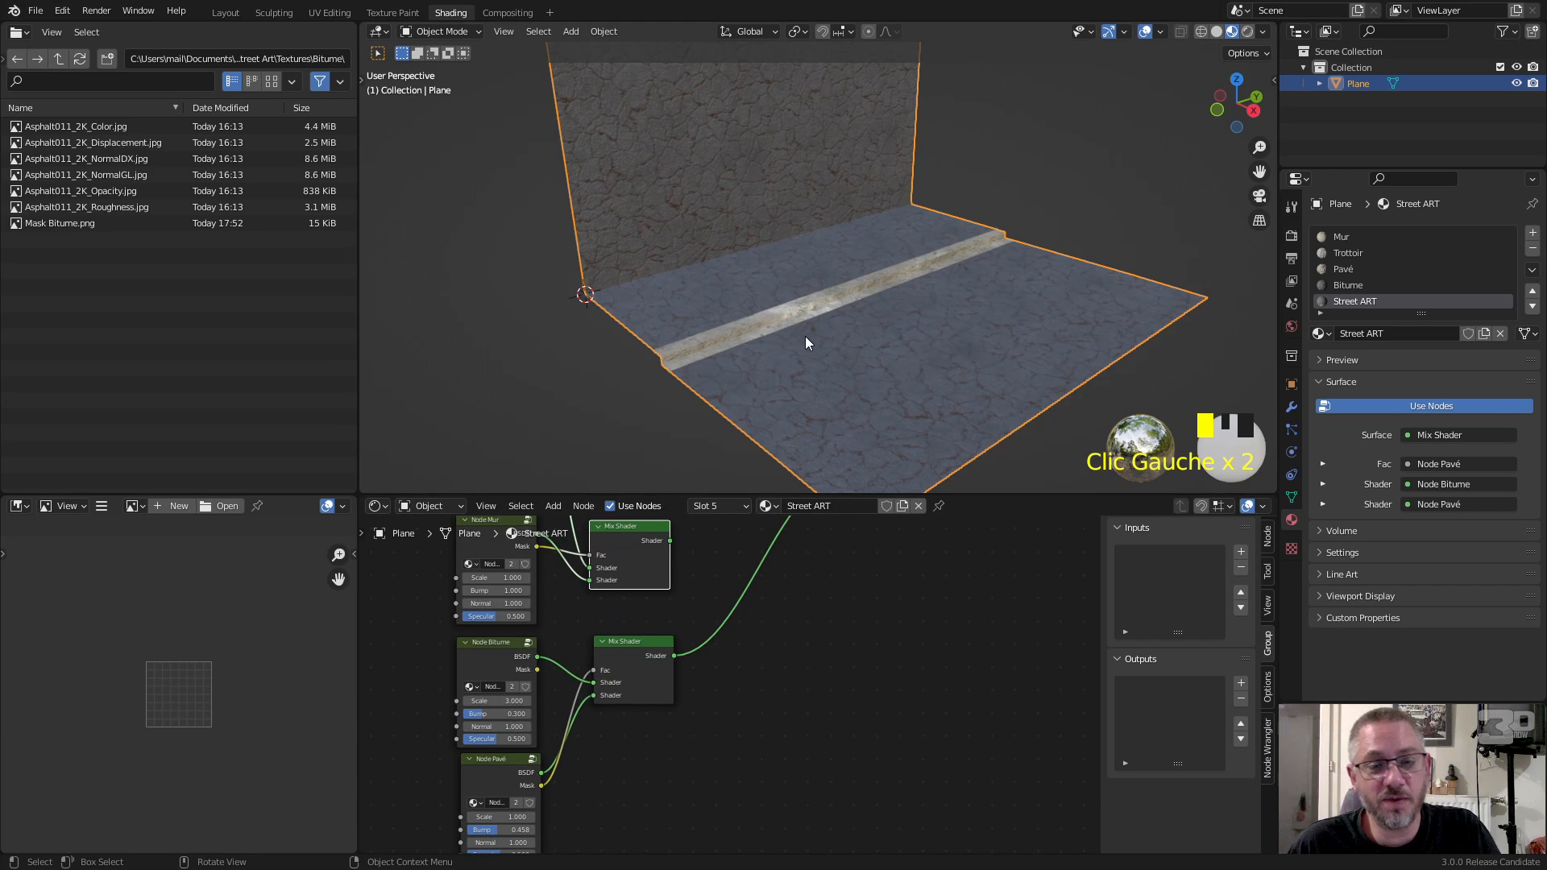
pyautogui.scroll(-3, 859, 758)
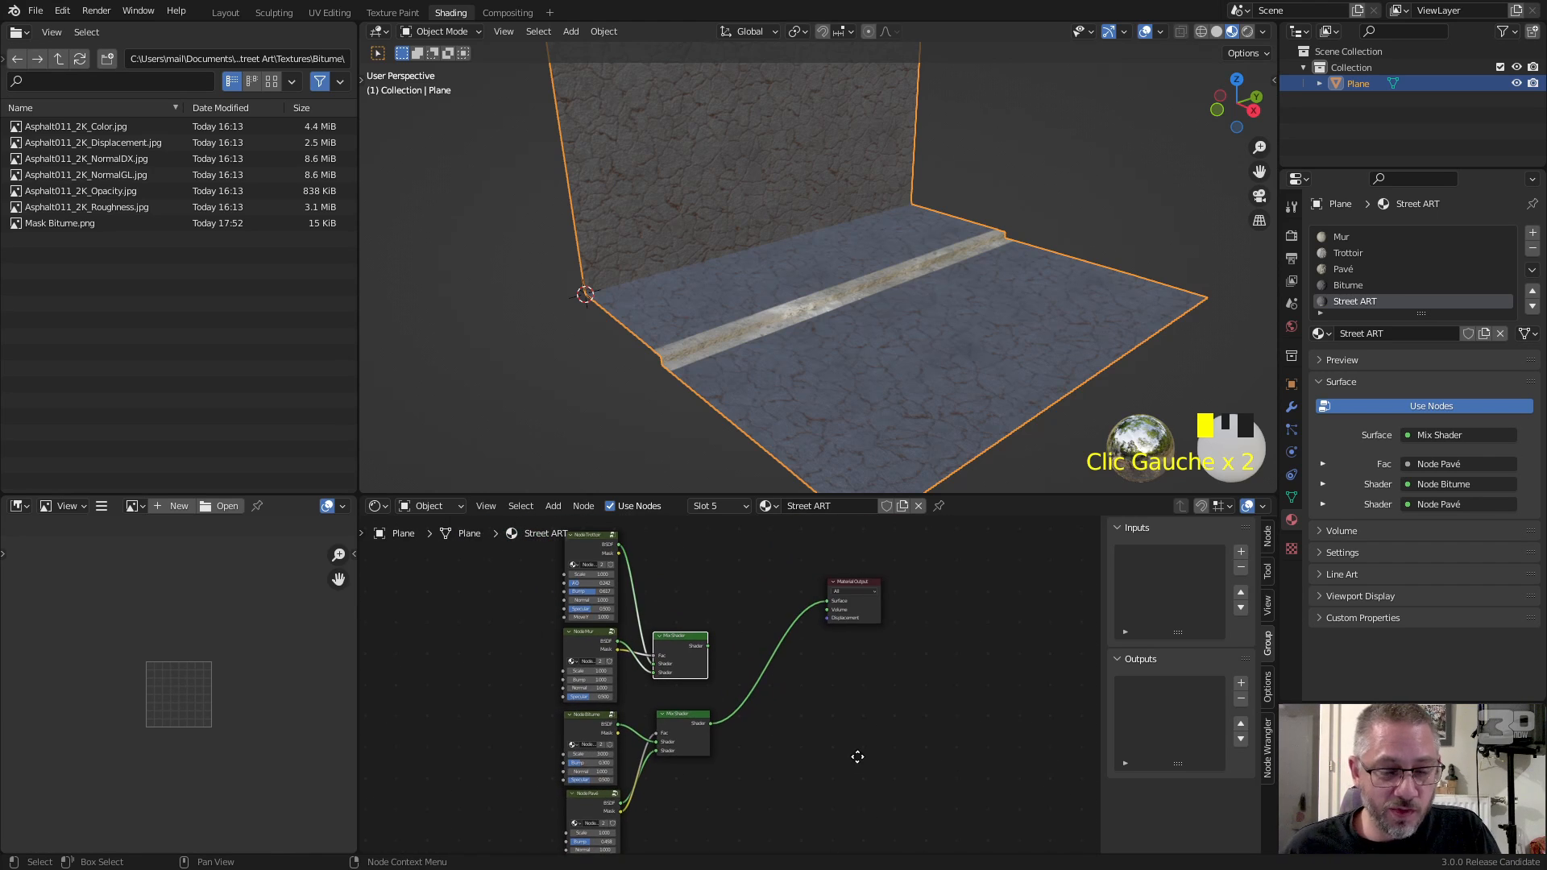
pyautogui.moveTo(859, 758); pyautogui.dragTo(866, 813, button='middle')
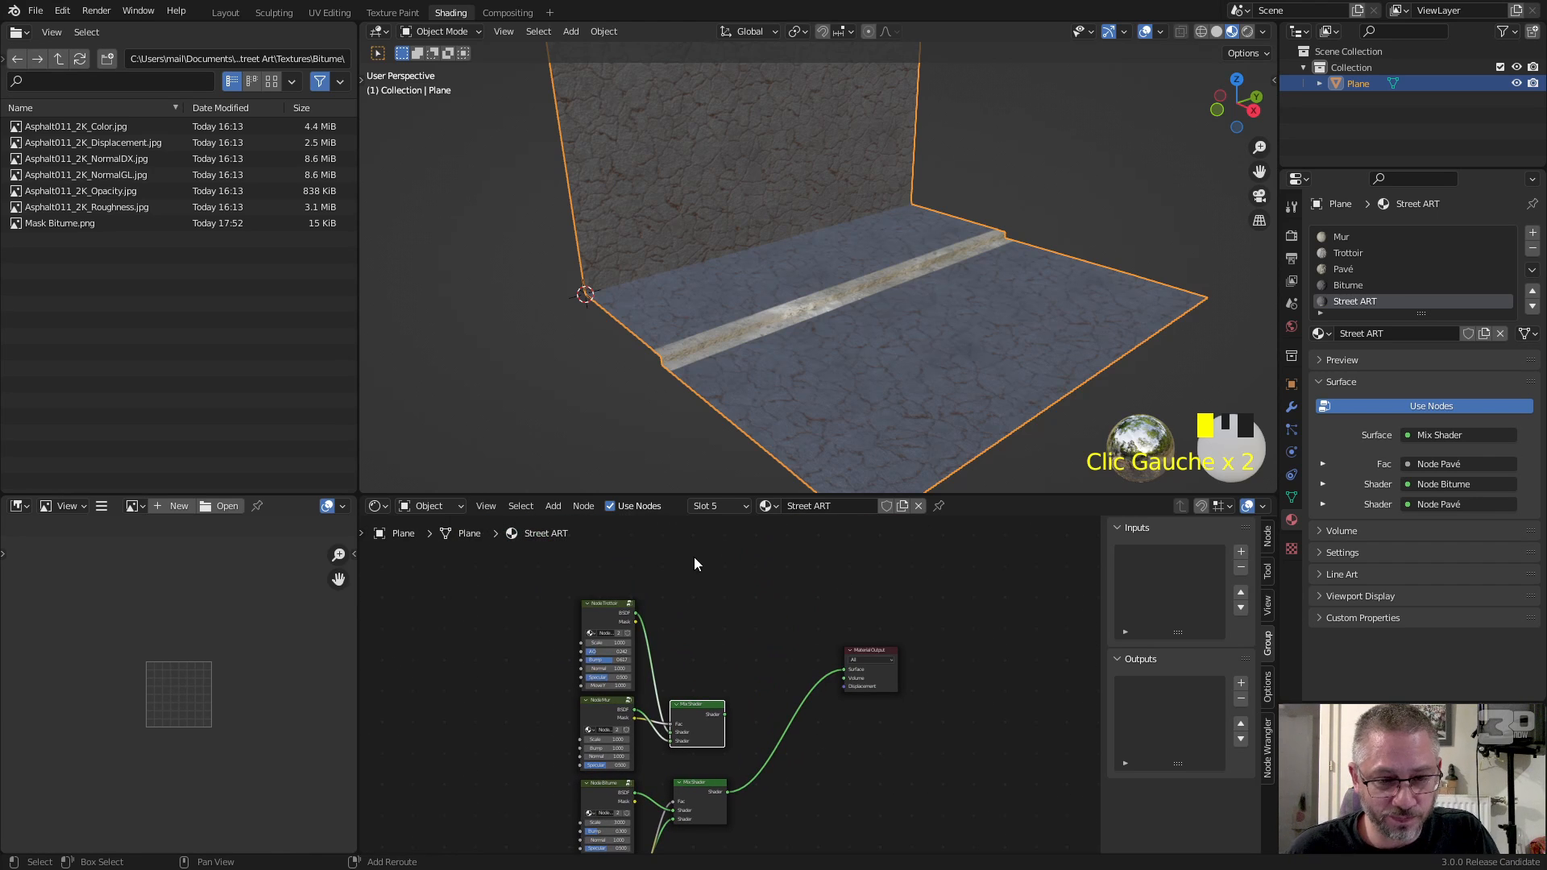
pyautogui.hotkey('shift', 'a')
pyautogui.moveTo(695, 557)
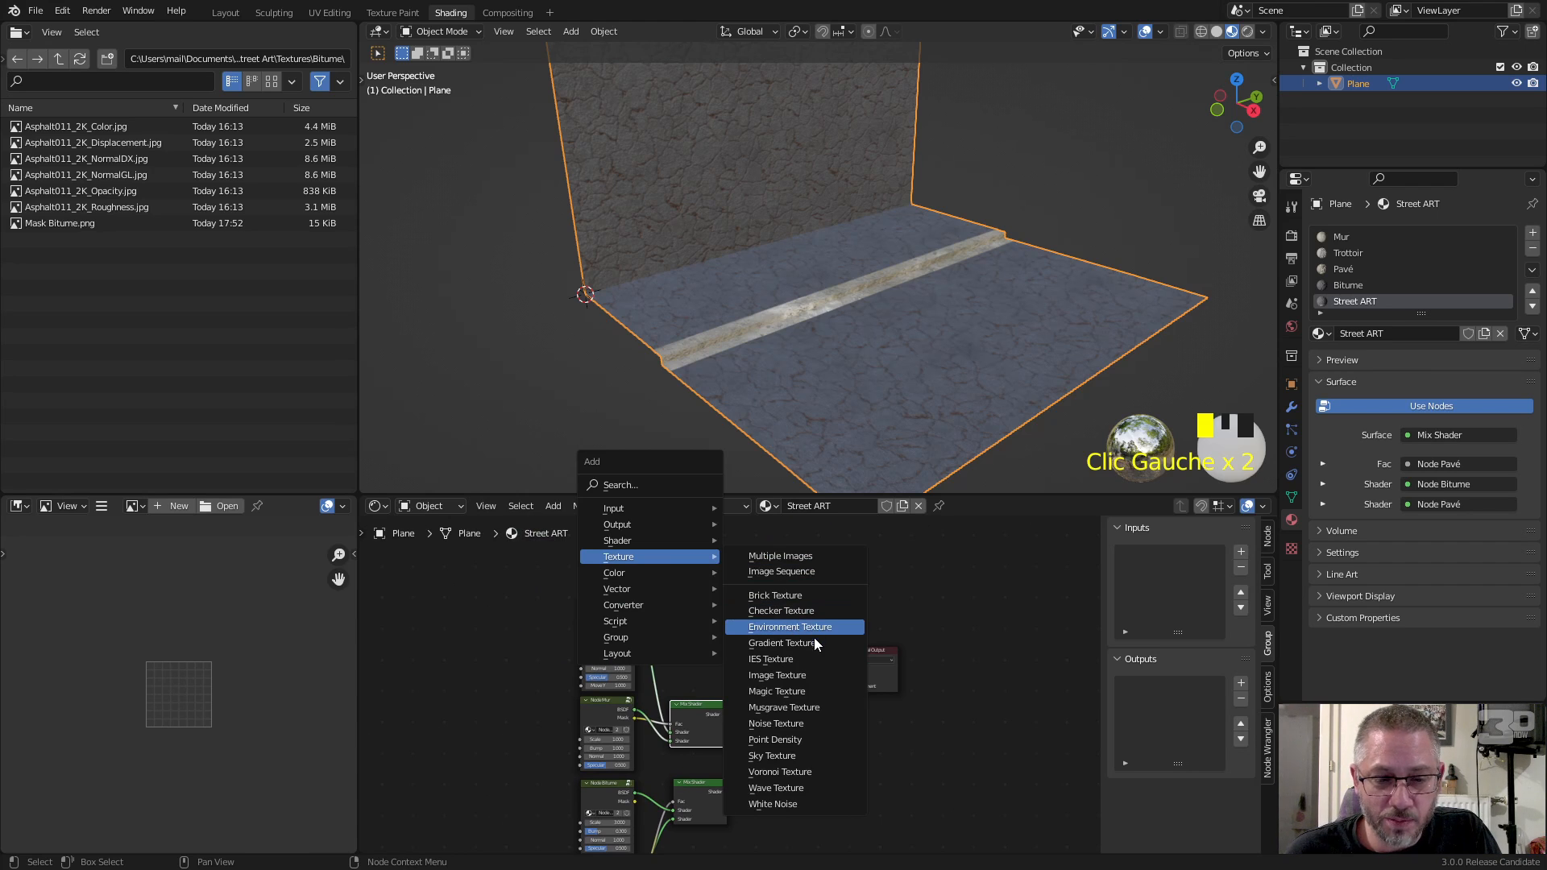
pyautogui.click(810, 674)
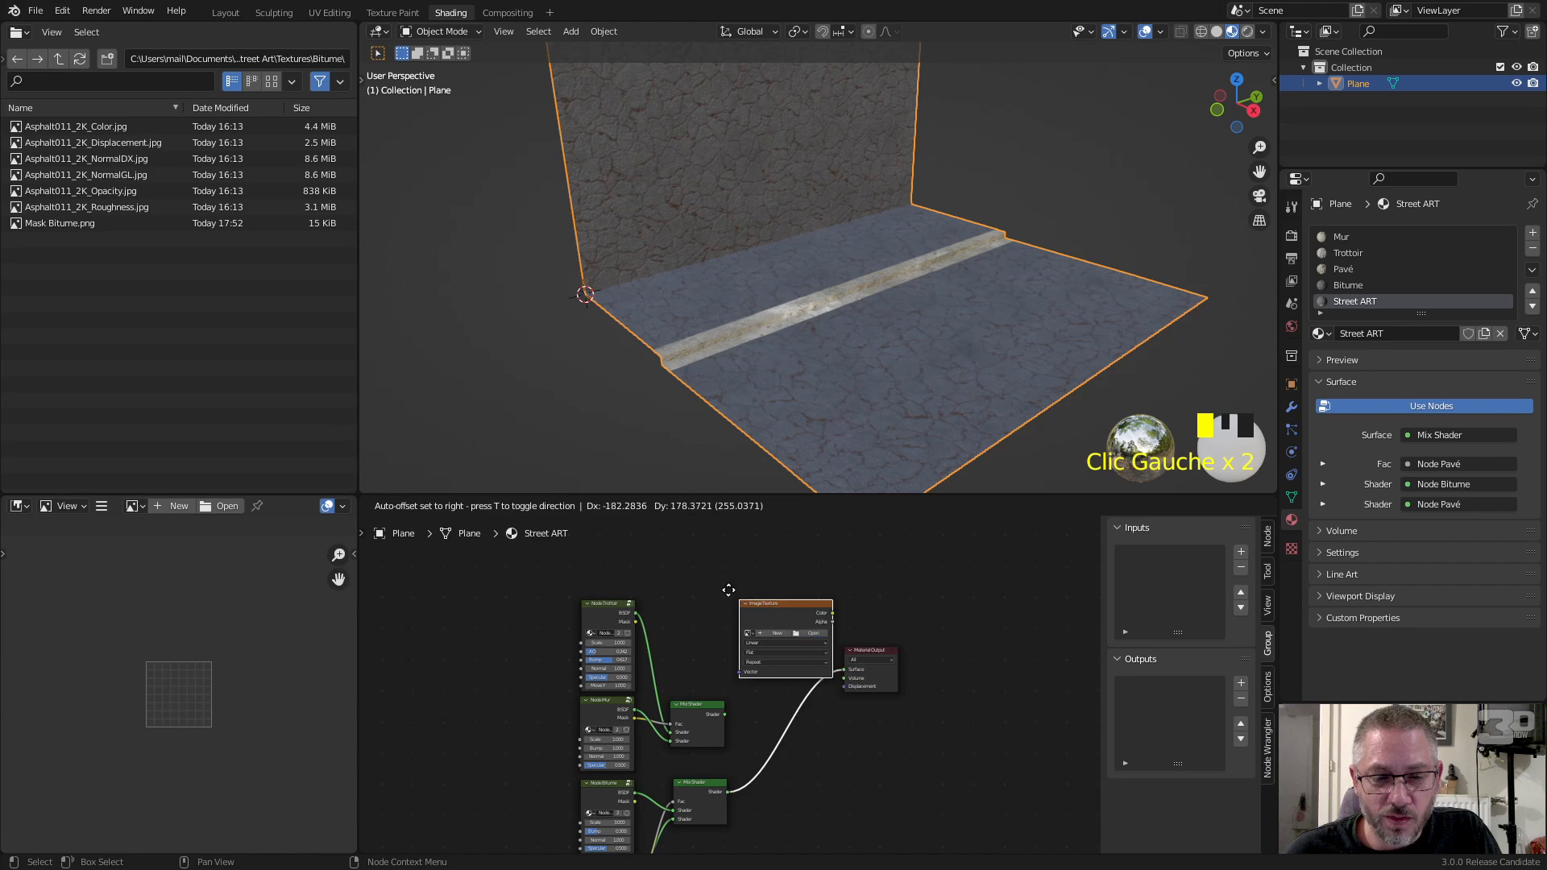
pyautogui.click(679, 573)
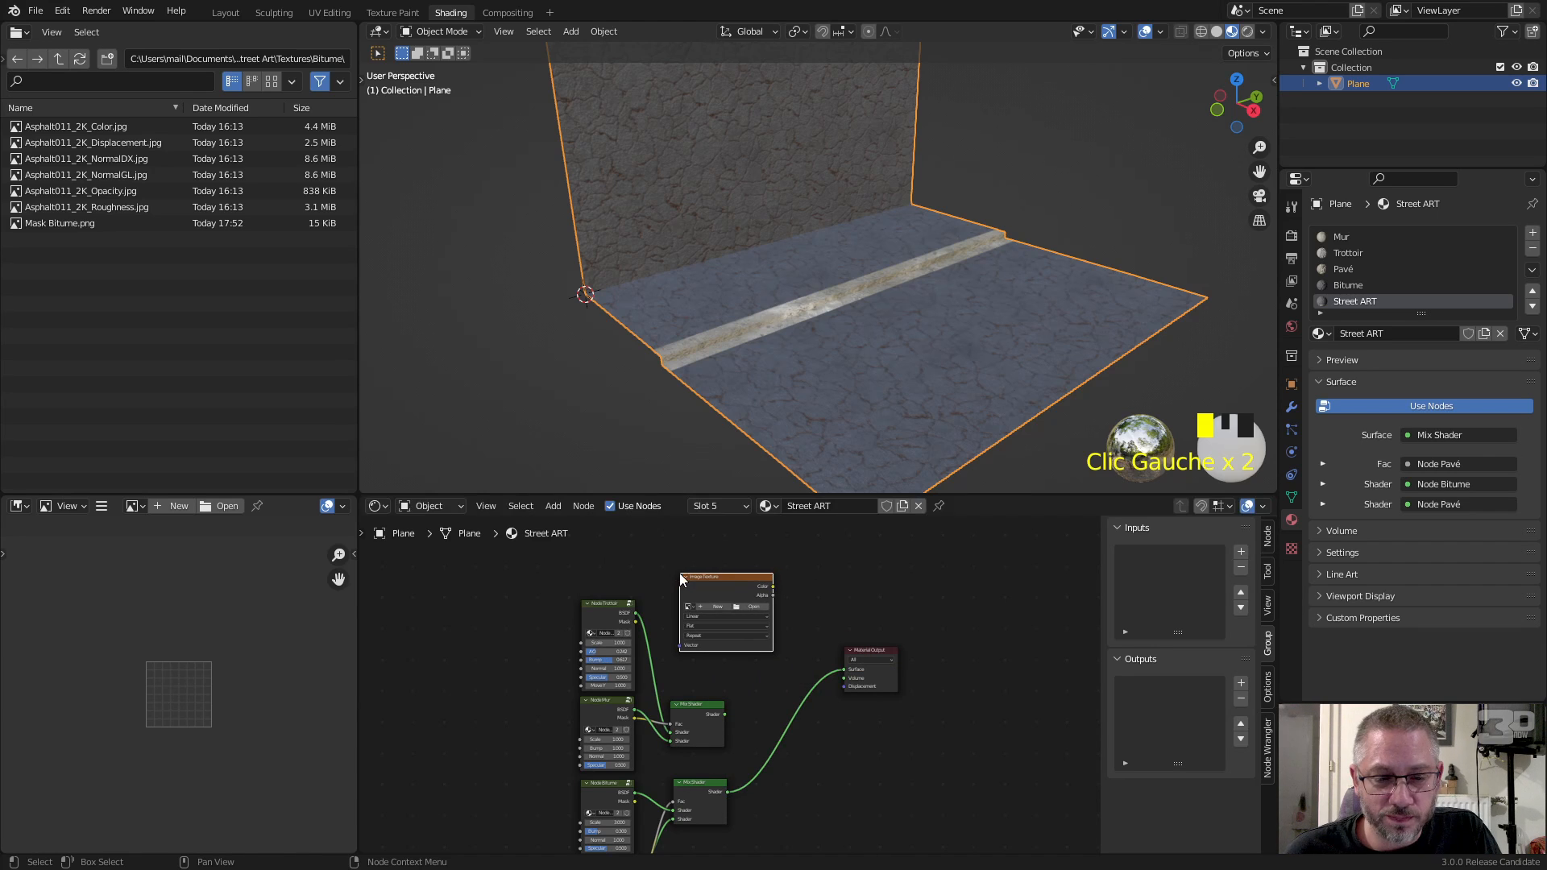
# Create a new blank 1024 × 1024 px image named Mask Mix in the Image Texture node.
pyautogui.click(722, 606)
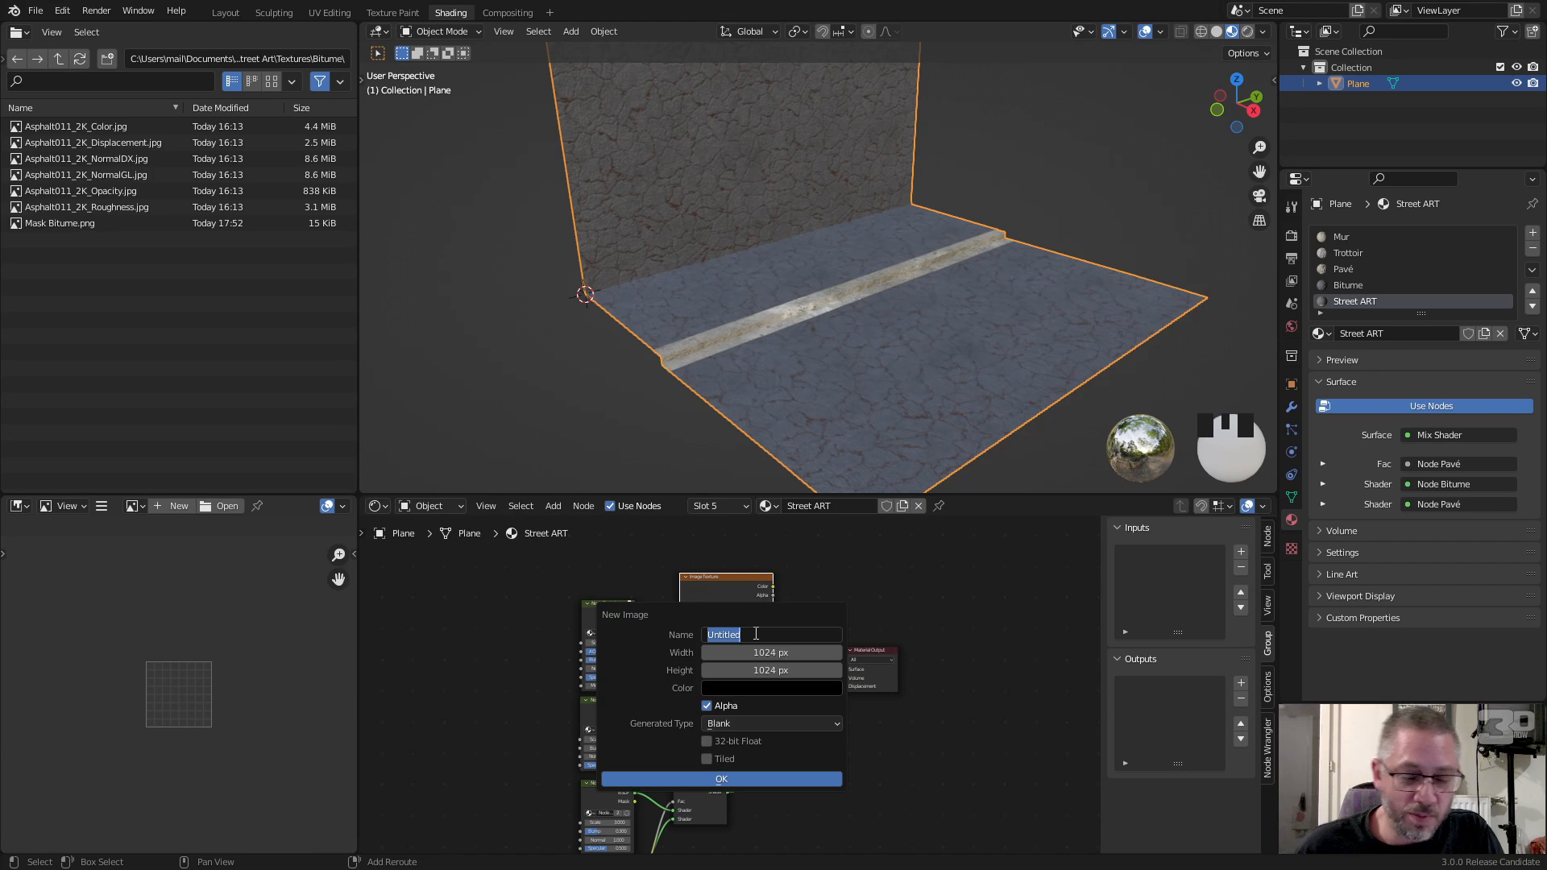
pyautogui.write('Mask Mi')
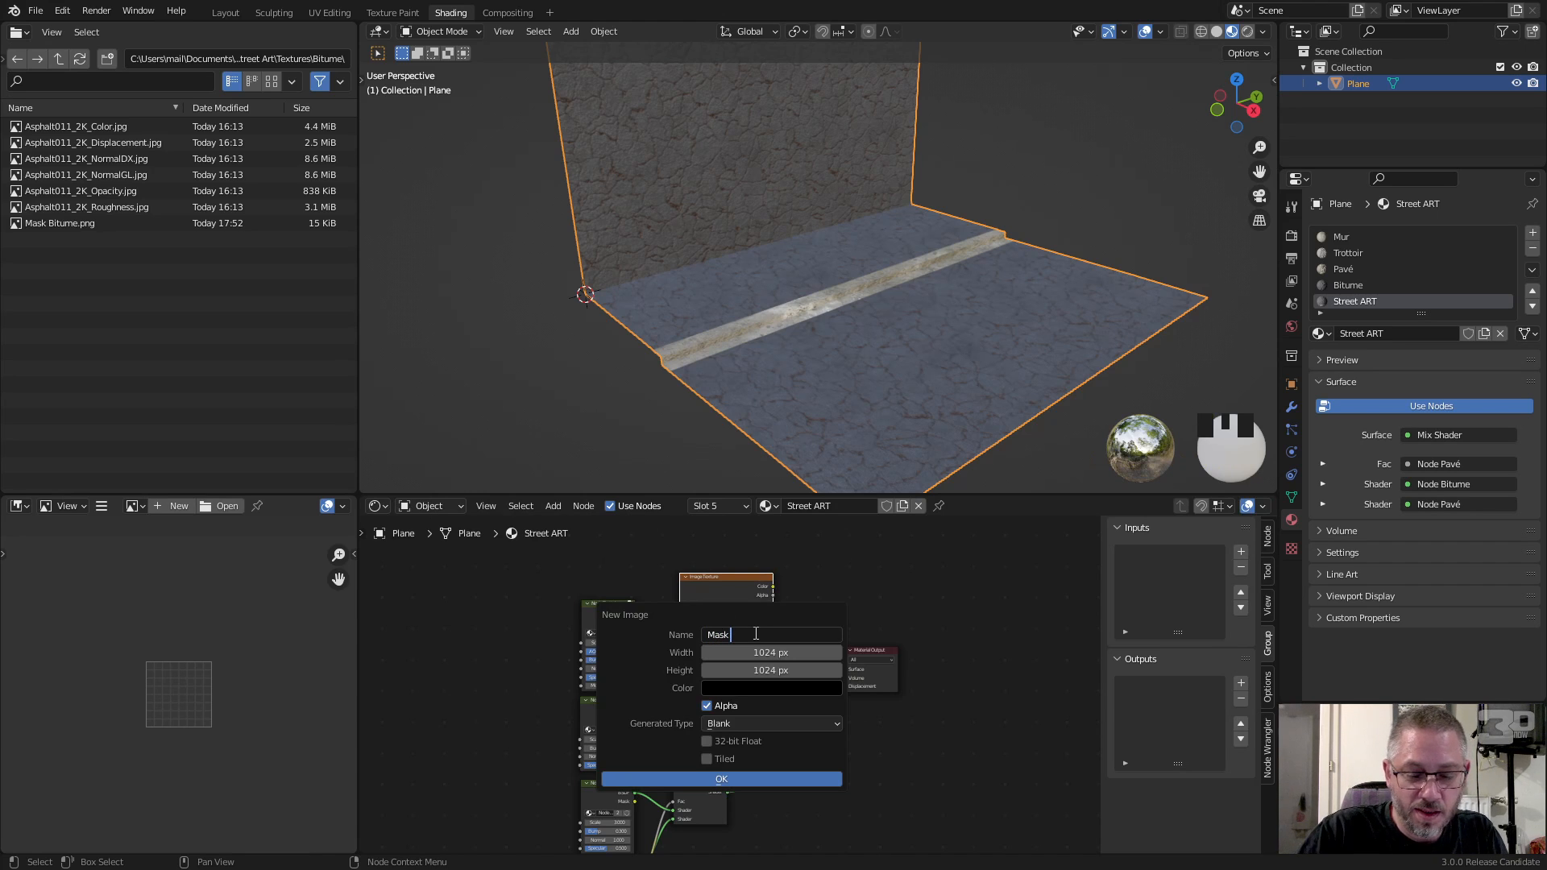
pyautogui.write('x')
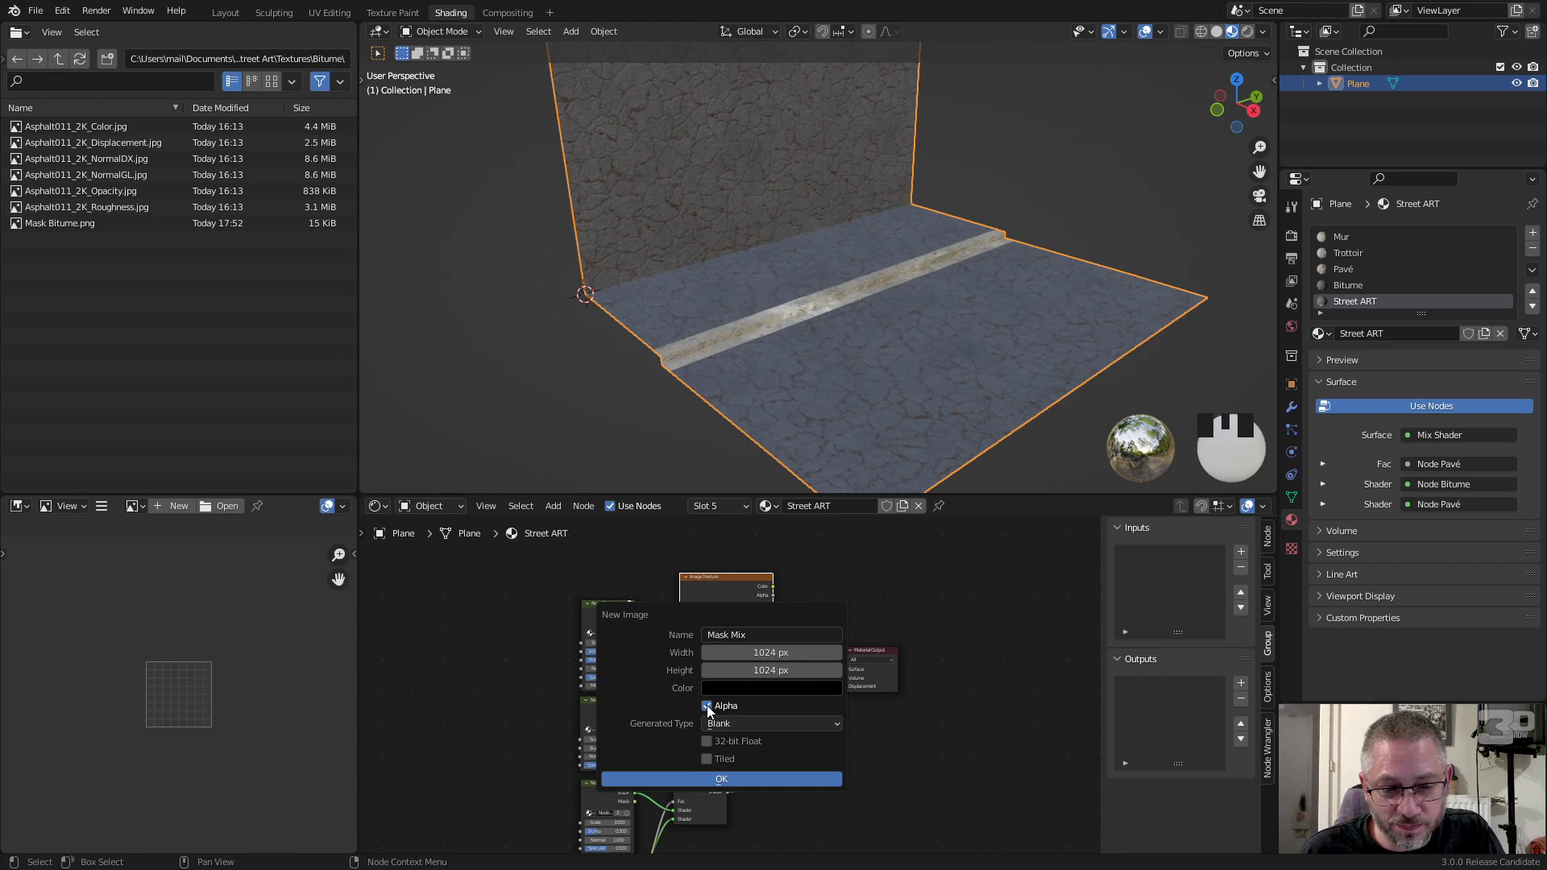
pyautogui.click(740, 778)
# Add a third Mix Shader node to the right of the two existing Mix Shaders, below the Material Output.
pyautogui.moveTo(747, 712); pyautogui.dragTo(631, 656, button='middle')
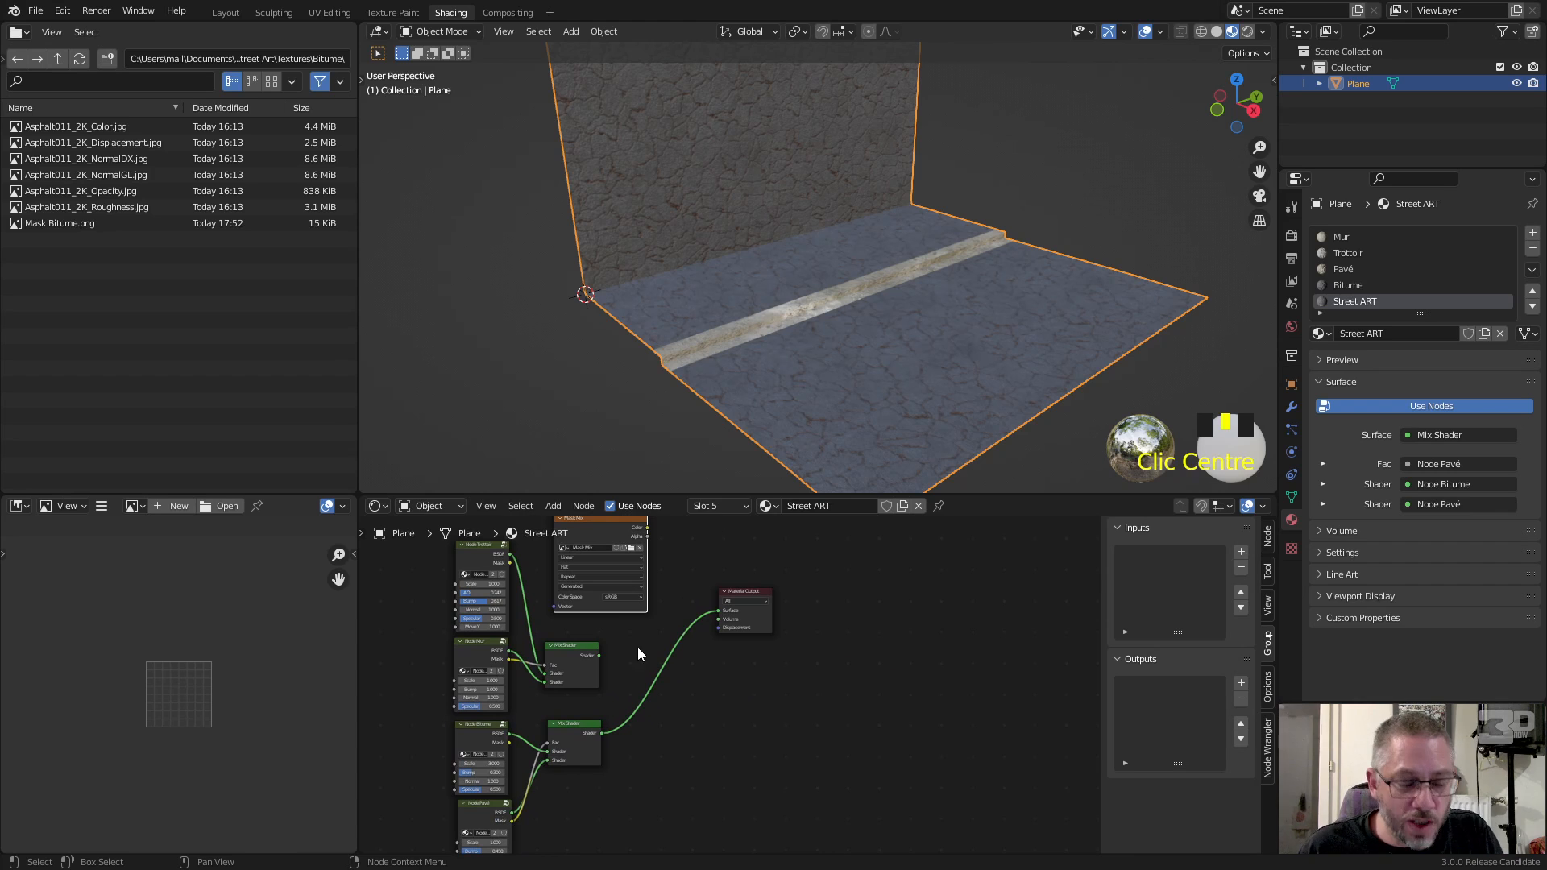
pyautogui.hotkey('shift', 'a')
pyautogui.moveTo(743, 674)
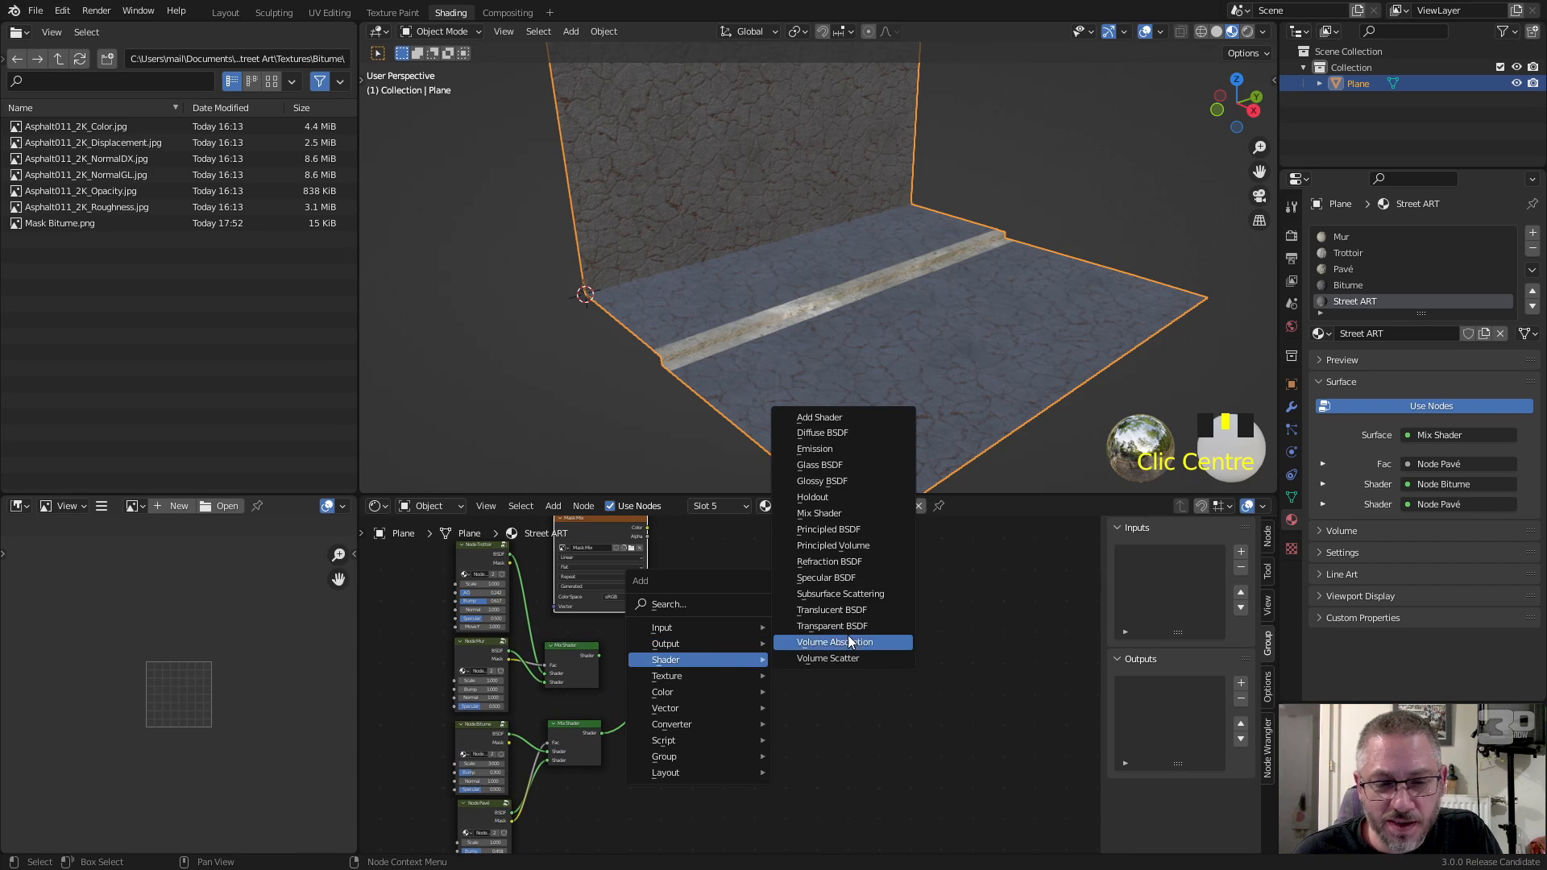
pyautogui.click(818, 512)
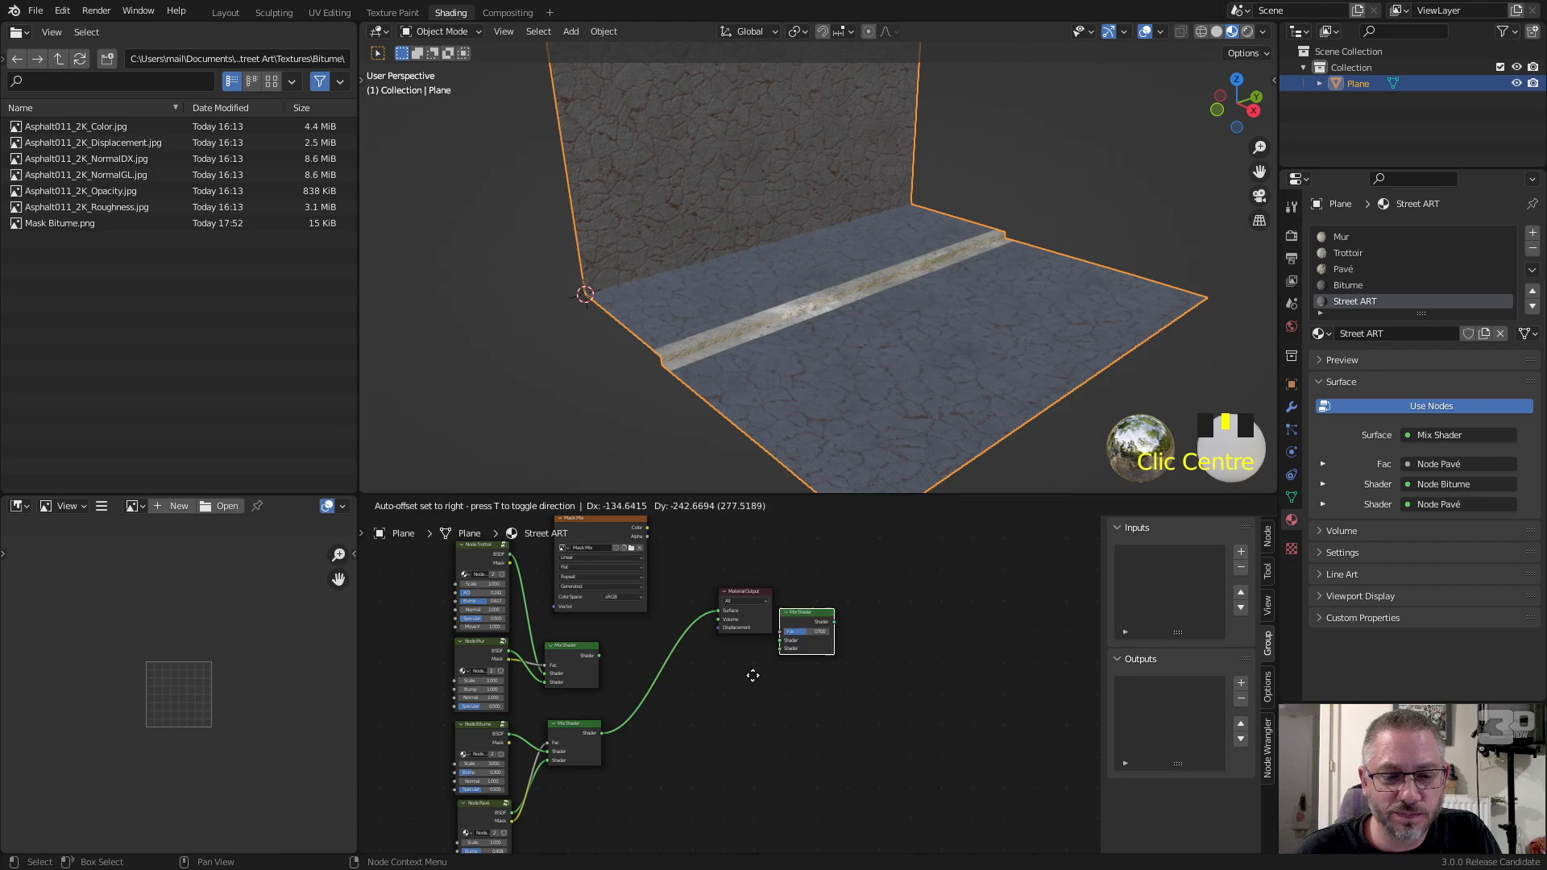
pyautogui.click(676, 697)
# Connect the upper Mix Shader to the new Mix Shader's first Shader input and the lower Mix Shader to its second.
pyautogui.scroll(4, 665, 723)
pyautogui.keyDown('ctrl'); pyautogui.hscroll(-2, 669, 722); pyautogui.keyUp('ctrl')
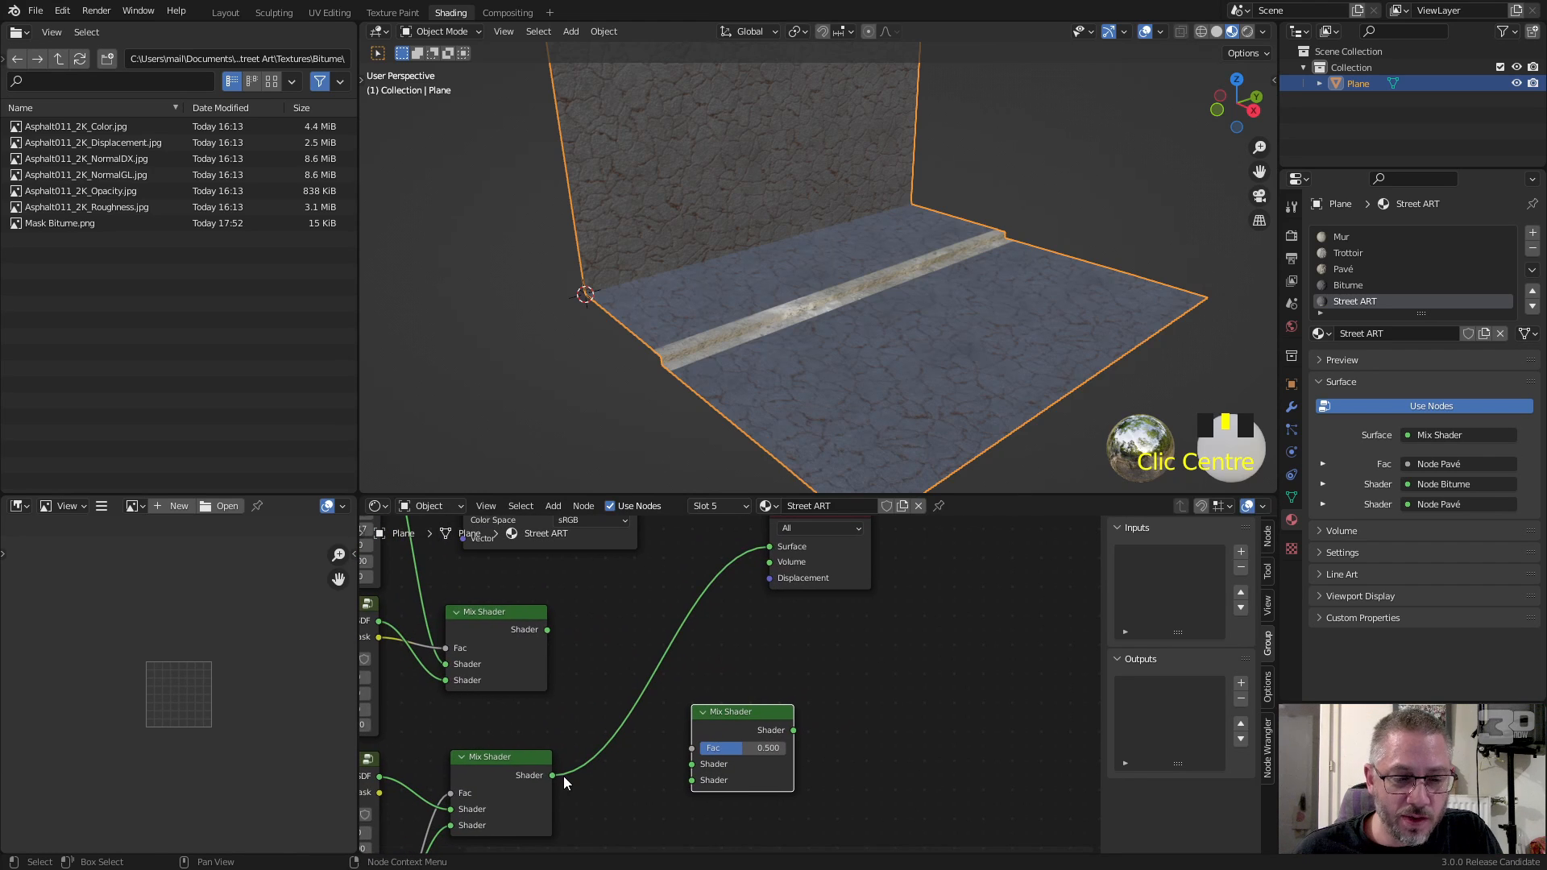
pyautogui.moveTo(552, 775); pyautogui.dragTo(691, 780)
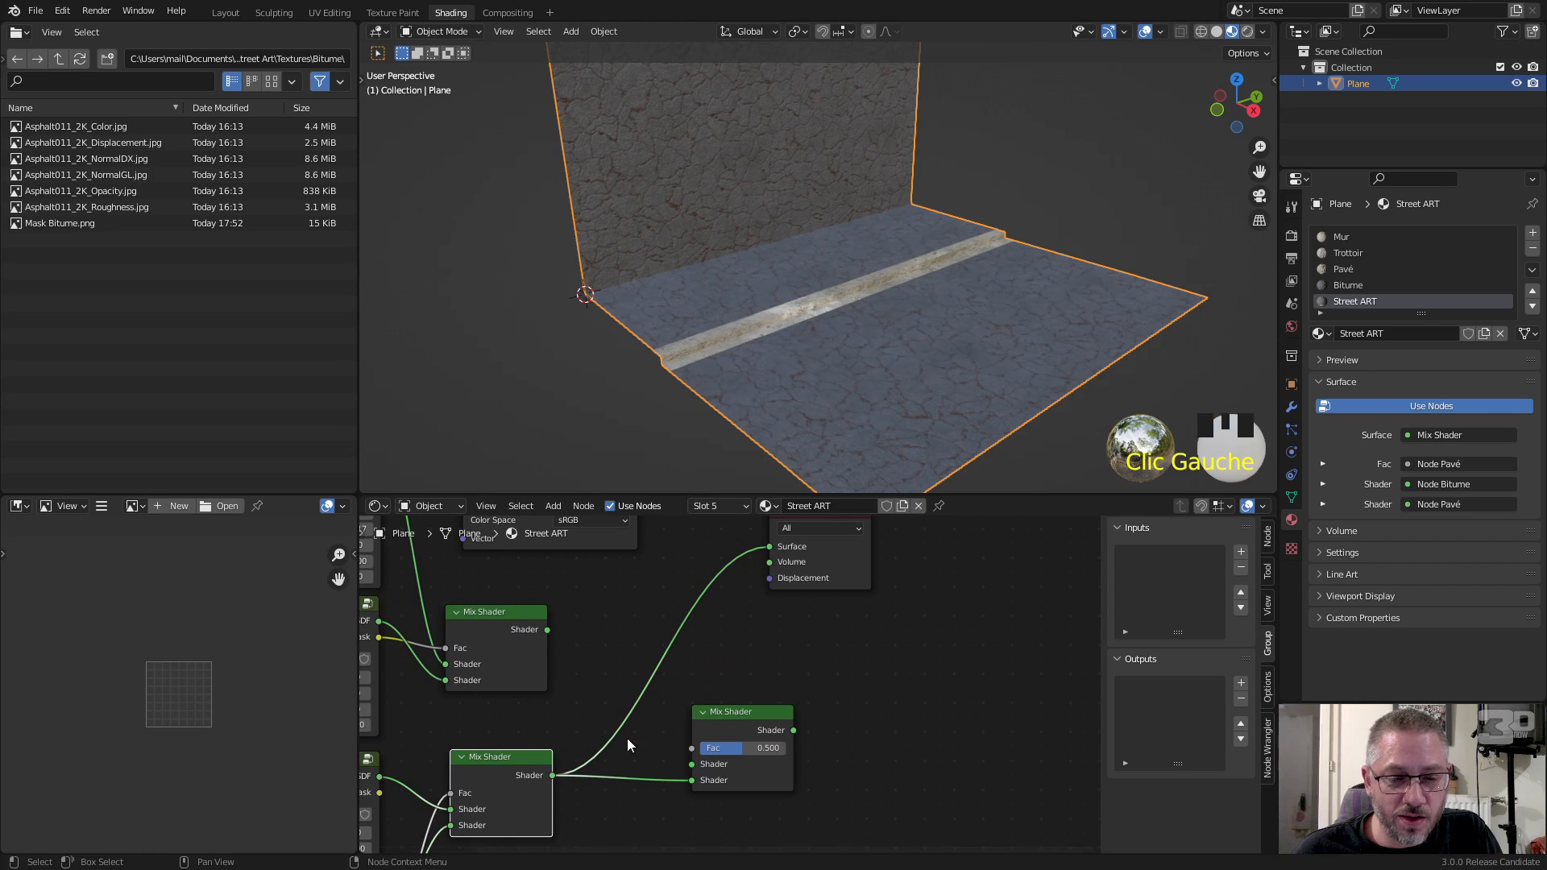
pyautogui.moveTo(547, 629); pyautogui.dragTo(691, 764)
# Connect the Mask Mix Color to the new Mix Shader's Fac, and its Shader output to the Material Output's Surface.
pyautogui.moveTo(619, 663); pyautogui.dragTo(622, 740, button='middle')
pyautogui.scroll(-2, 674, 598)
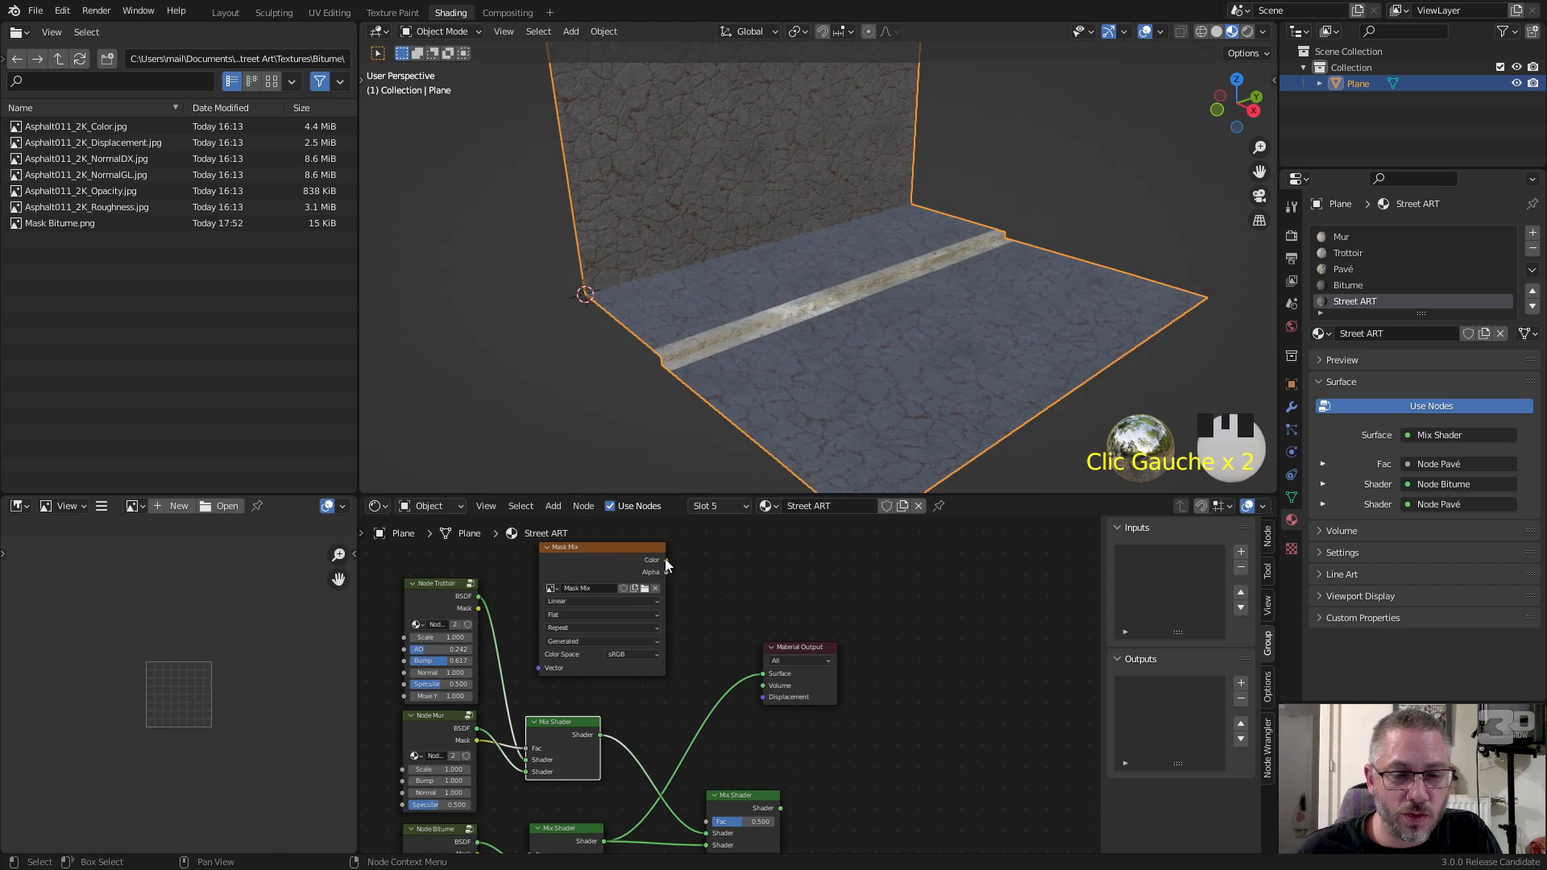
pyautogui.moveTo(666, 560); pyautogui.dragTo(888, 783)
pyautogui.scroll(-3, 841, 723)
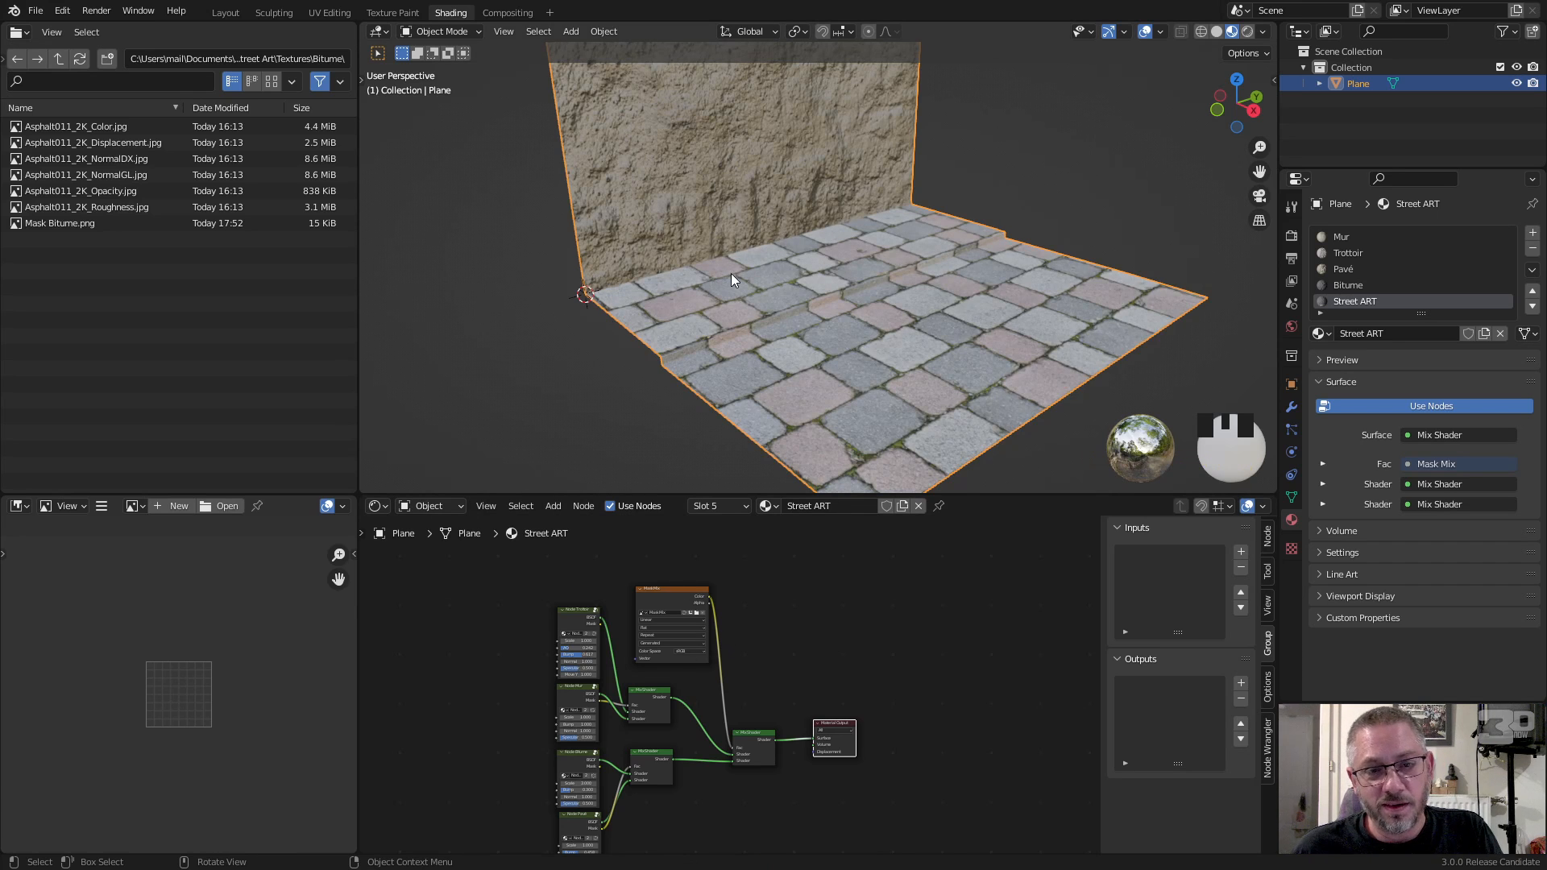
# In Edit Mode, select the road and kerb faces of the plane, leaving the wall and sidewalk unselected.
pyautogui.scroll(1, 731, 275)
pyautogui.scroll(-2, 735, 277)
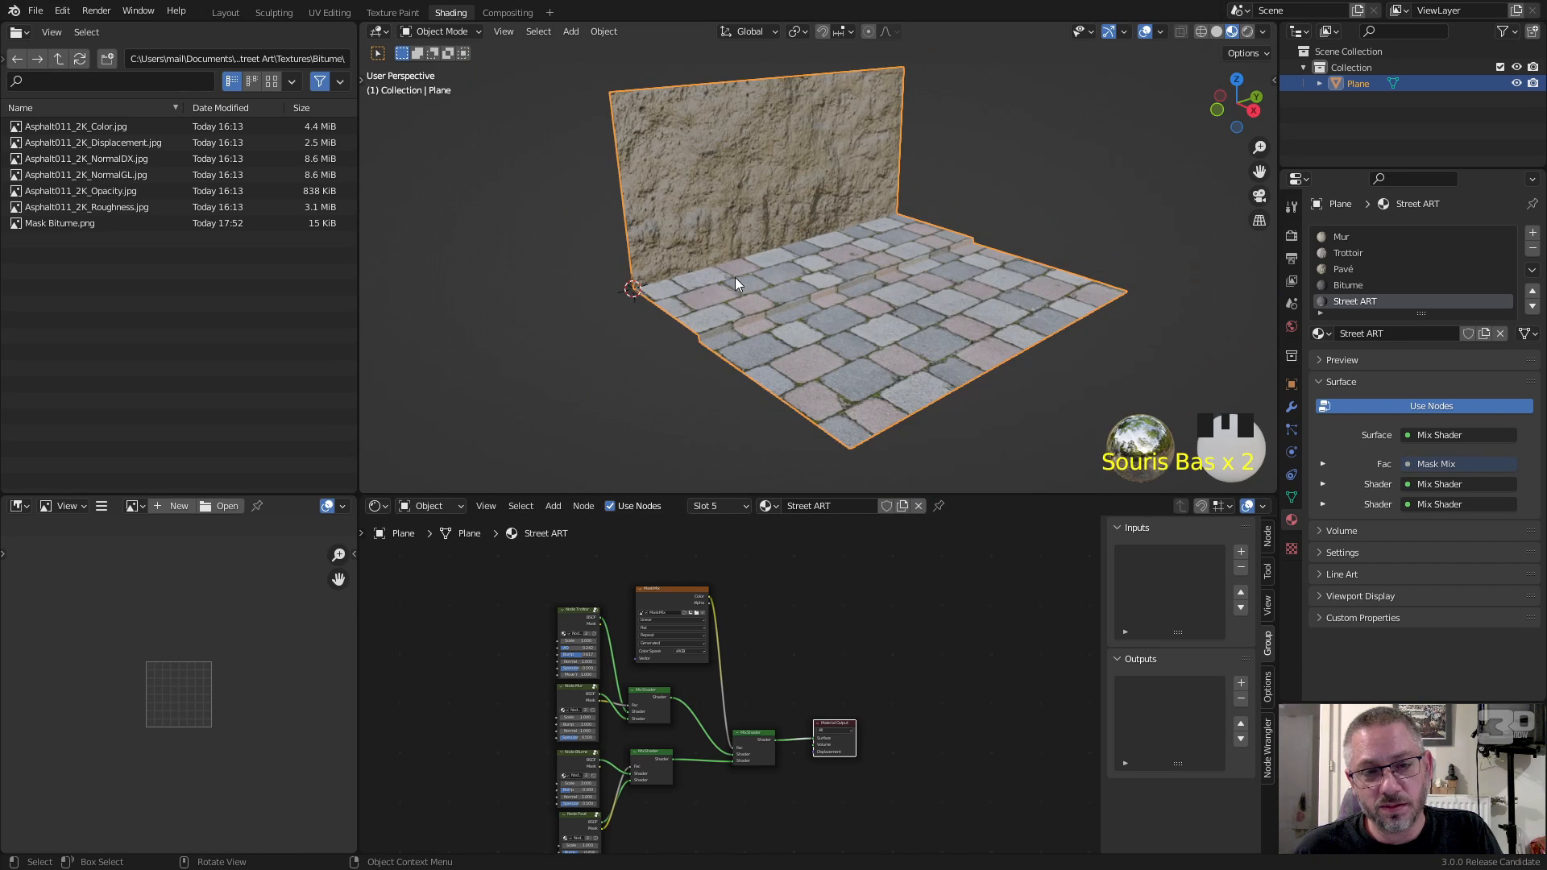
pyautogui.click(657, 695)
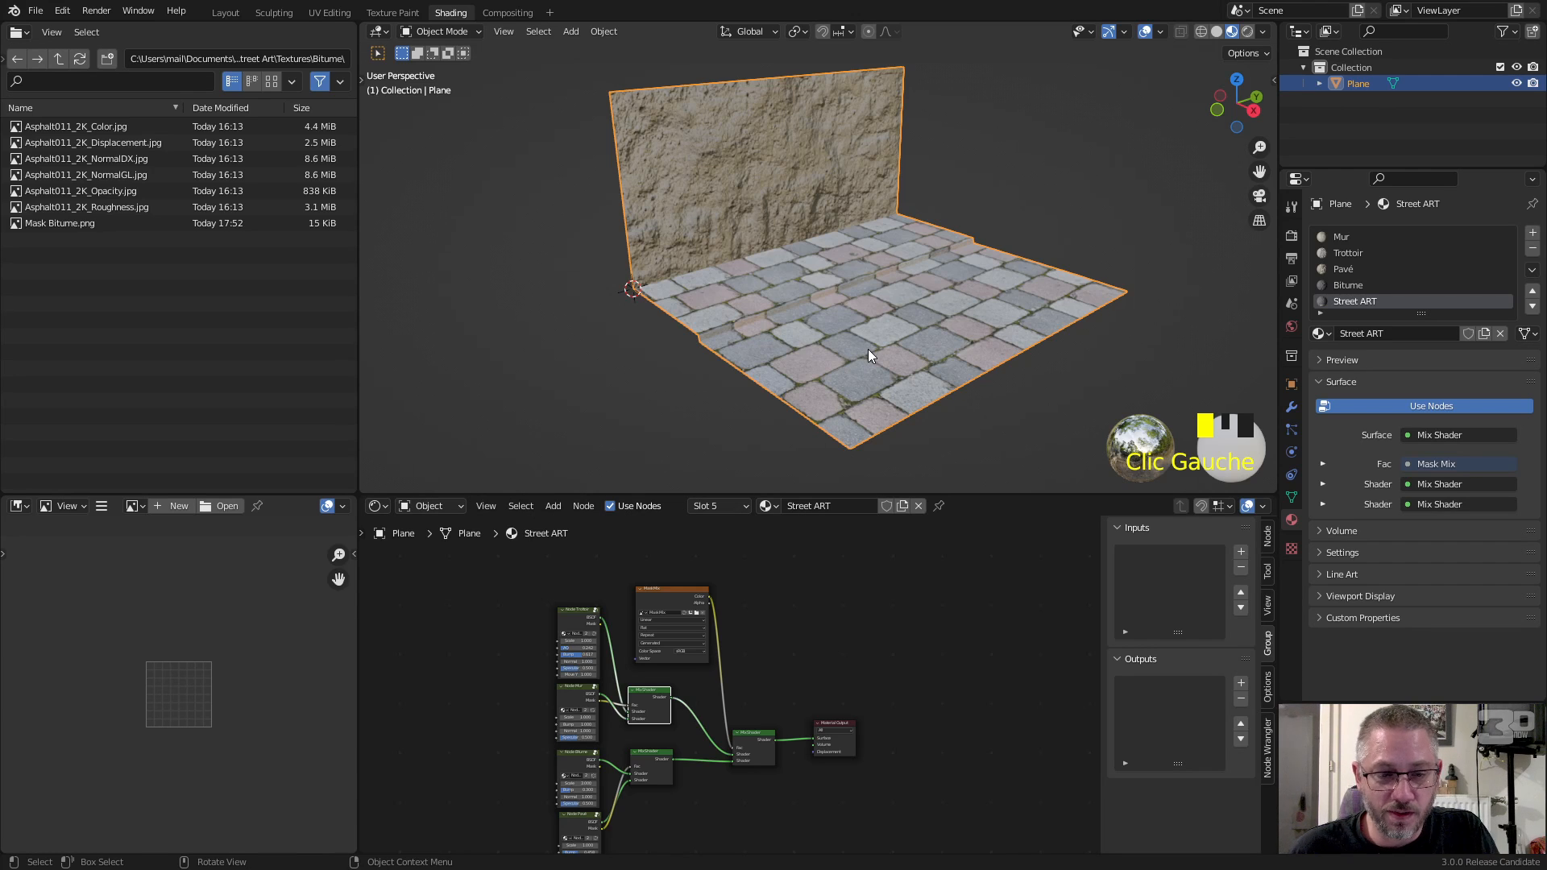
pyautogui.press('Tab')
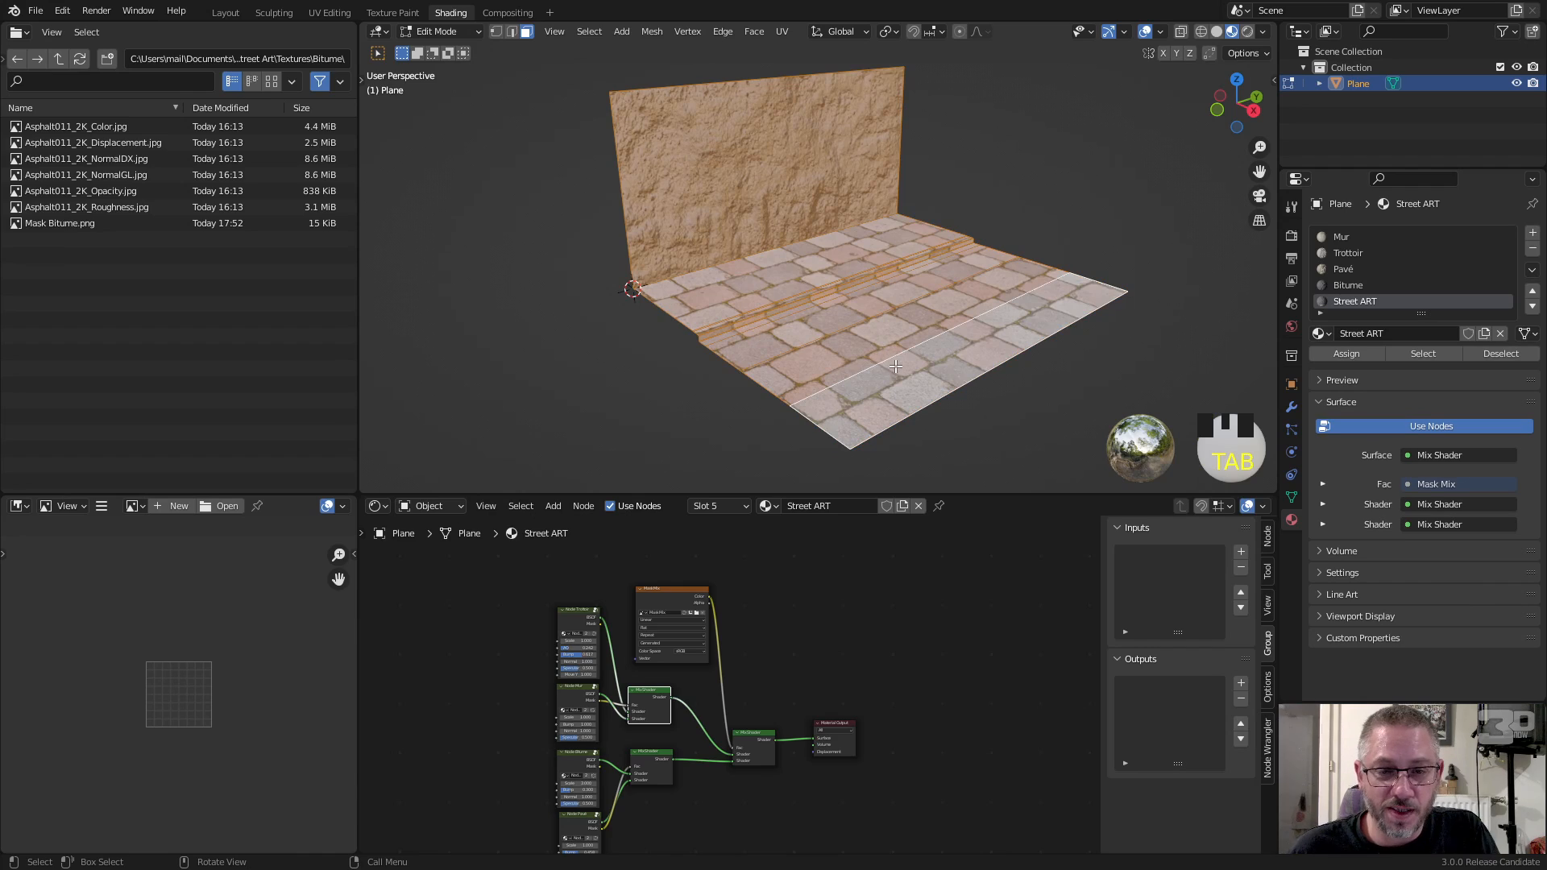
pyautogui.click(896, 367)
pyautogui.scroll(6, 861, 345)
pyautogui.moveTo(861, 345); pyautogui.dragTo(872, 347, button='middle')
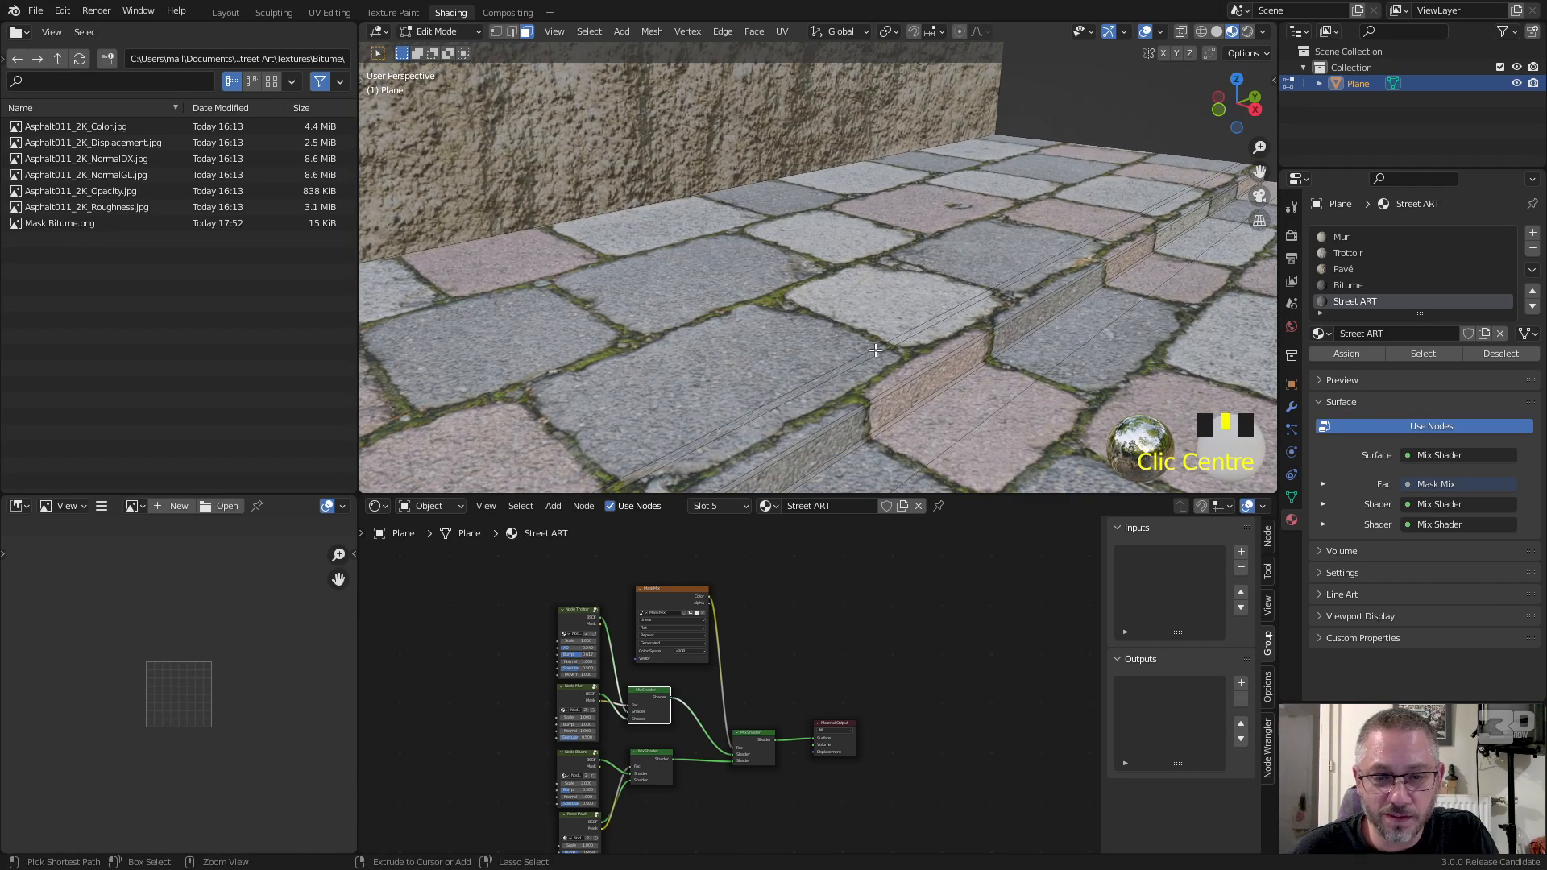
pyautogui.keyDown('ctrl'); pyautogui.click(875, 350); pyautogui.keyUp('ctrl')
pyautogui.scroll(-5, 875, 350)
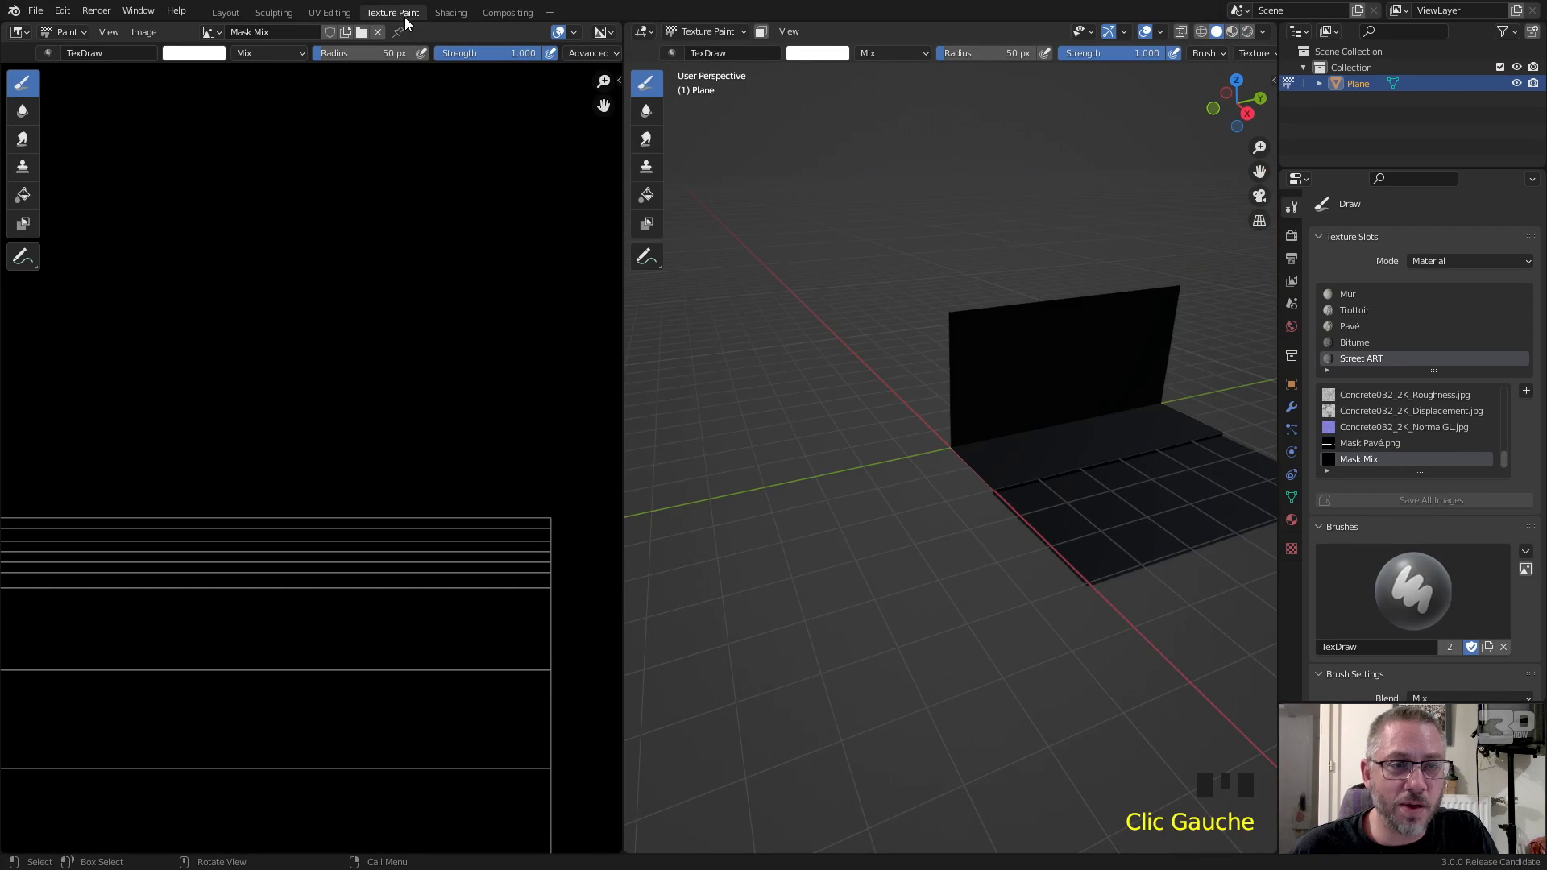
# In the Texture Paint workspace, split the image editor, make its lower half a Shader Editor and select the Mask Mix node.
pyautogui.click(392, 12)
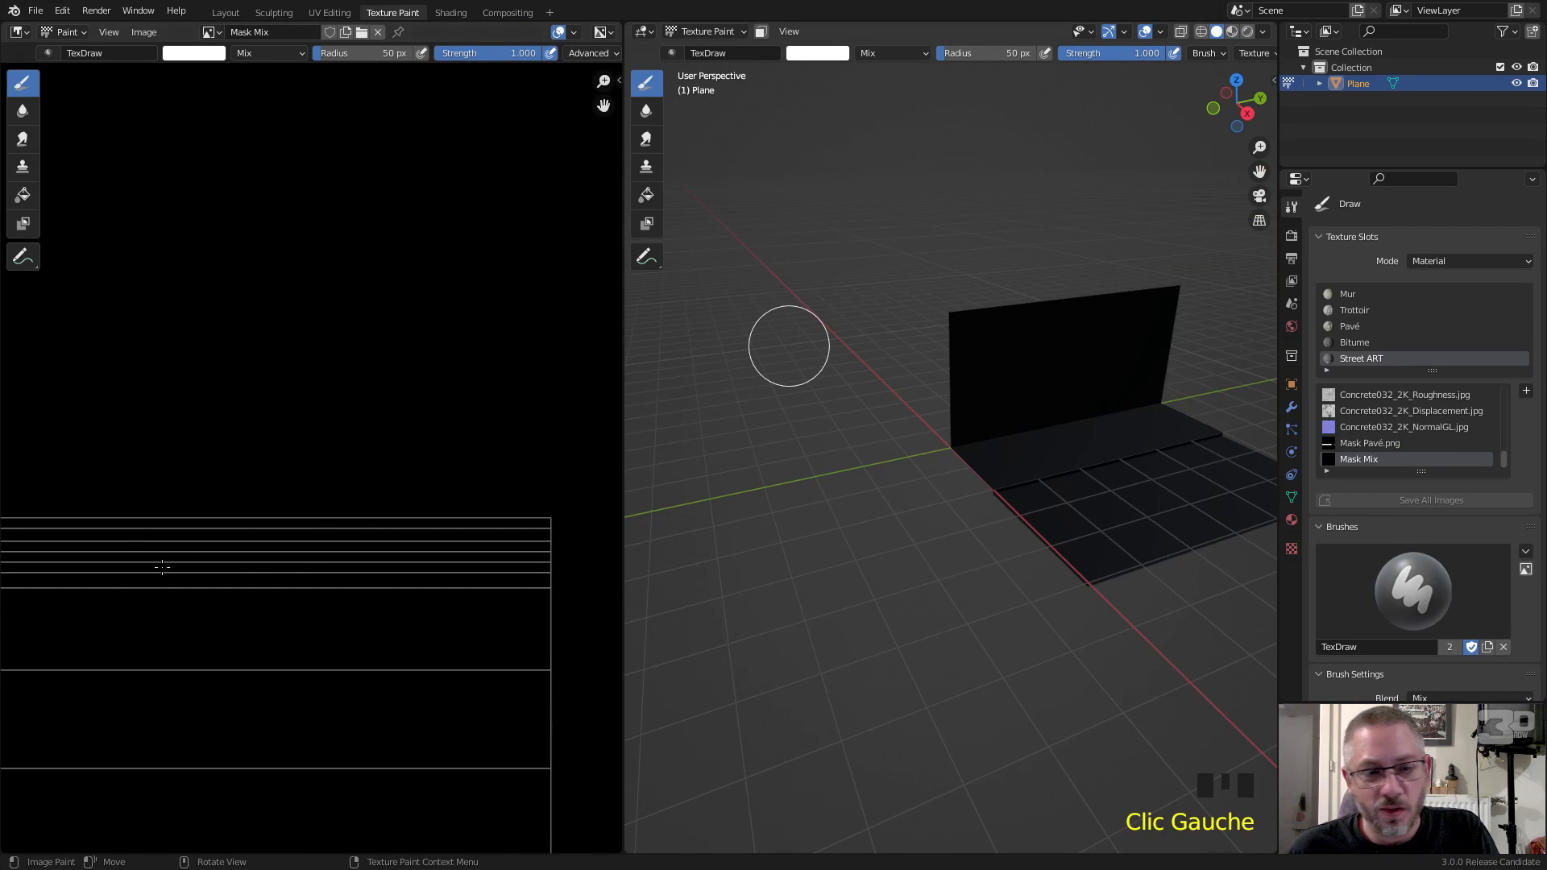
pyautogui.moveTo(621, 850); pyautogui.dragTo(593, 355)
pyautogui.click(18, 362)
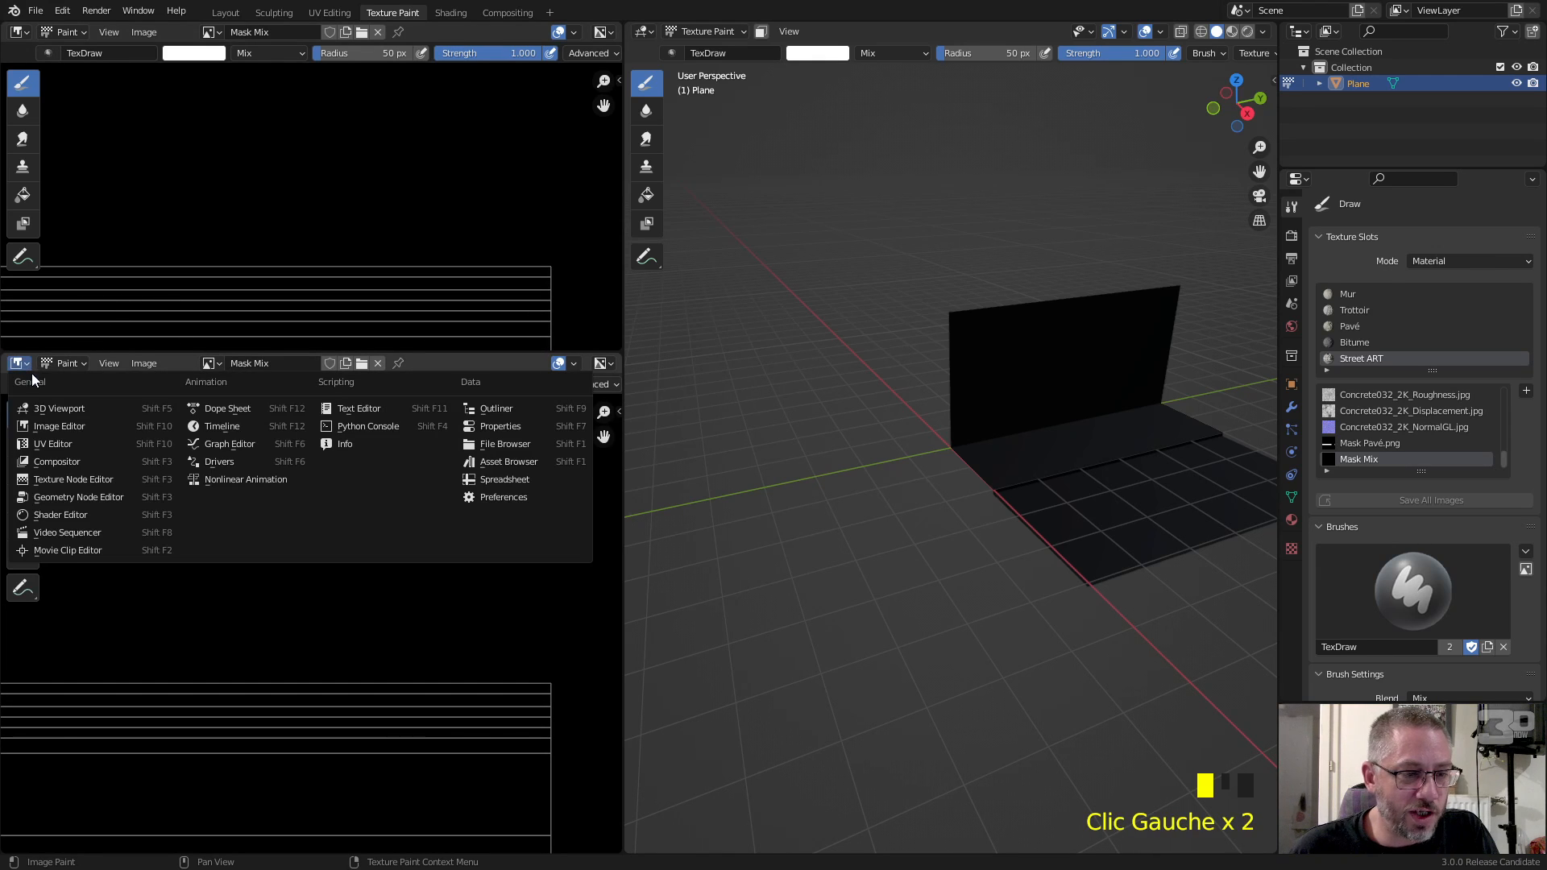
pyautogui.click(85, 517)
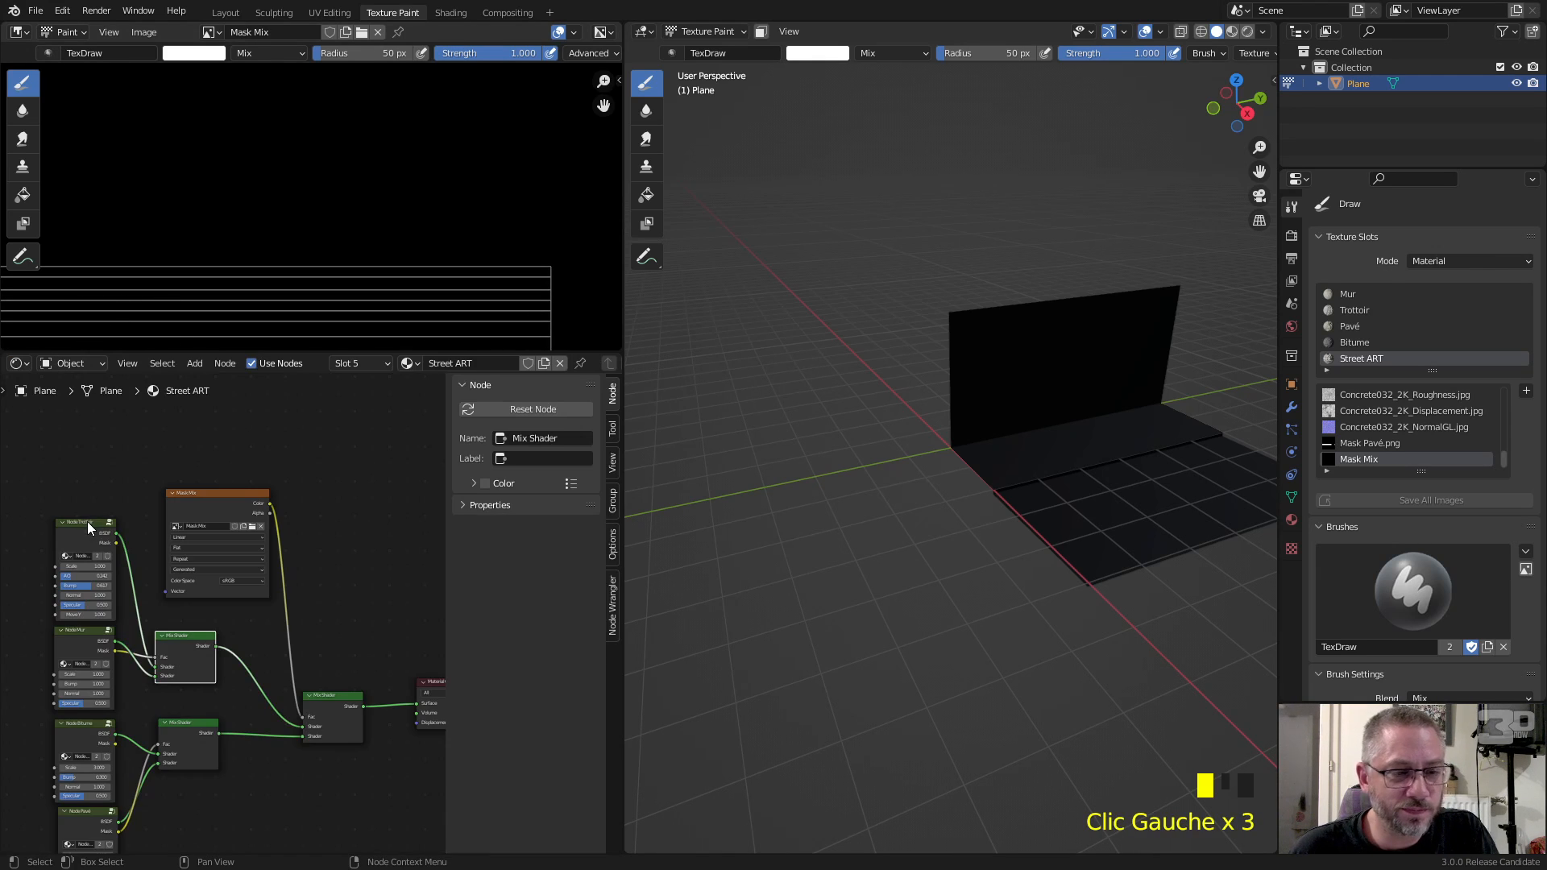
pyautogui.click(216, 500)
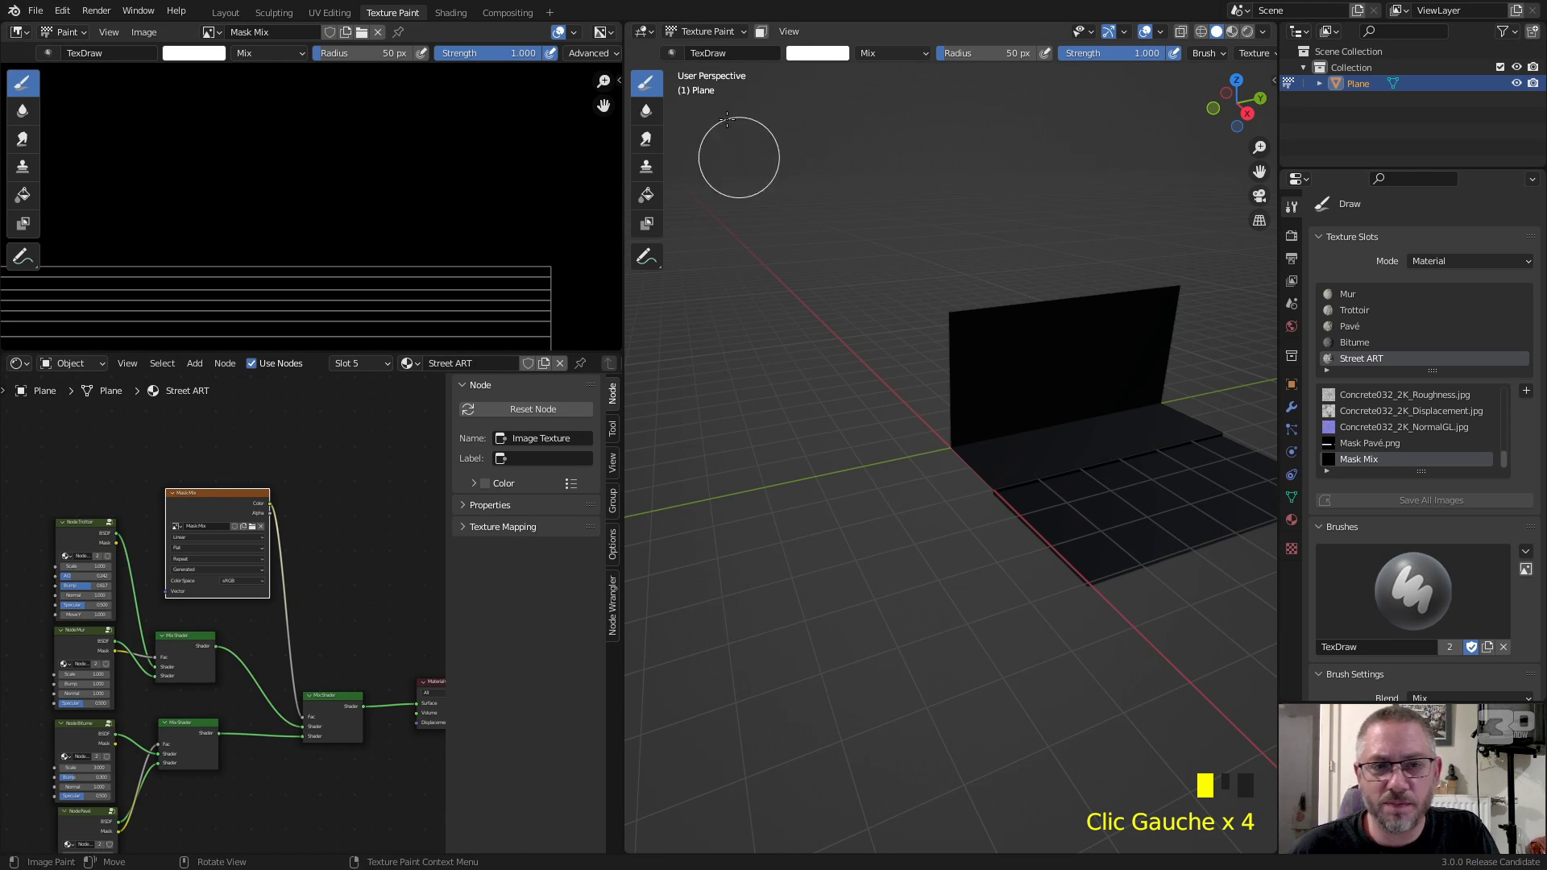
# Enable face selection masking and fill the selected road and kerb faces with white on the Mask Mix image.
pyautogui.click(761, 33)
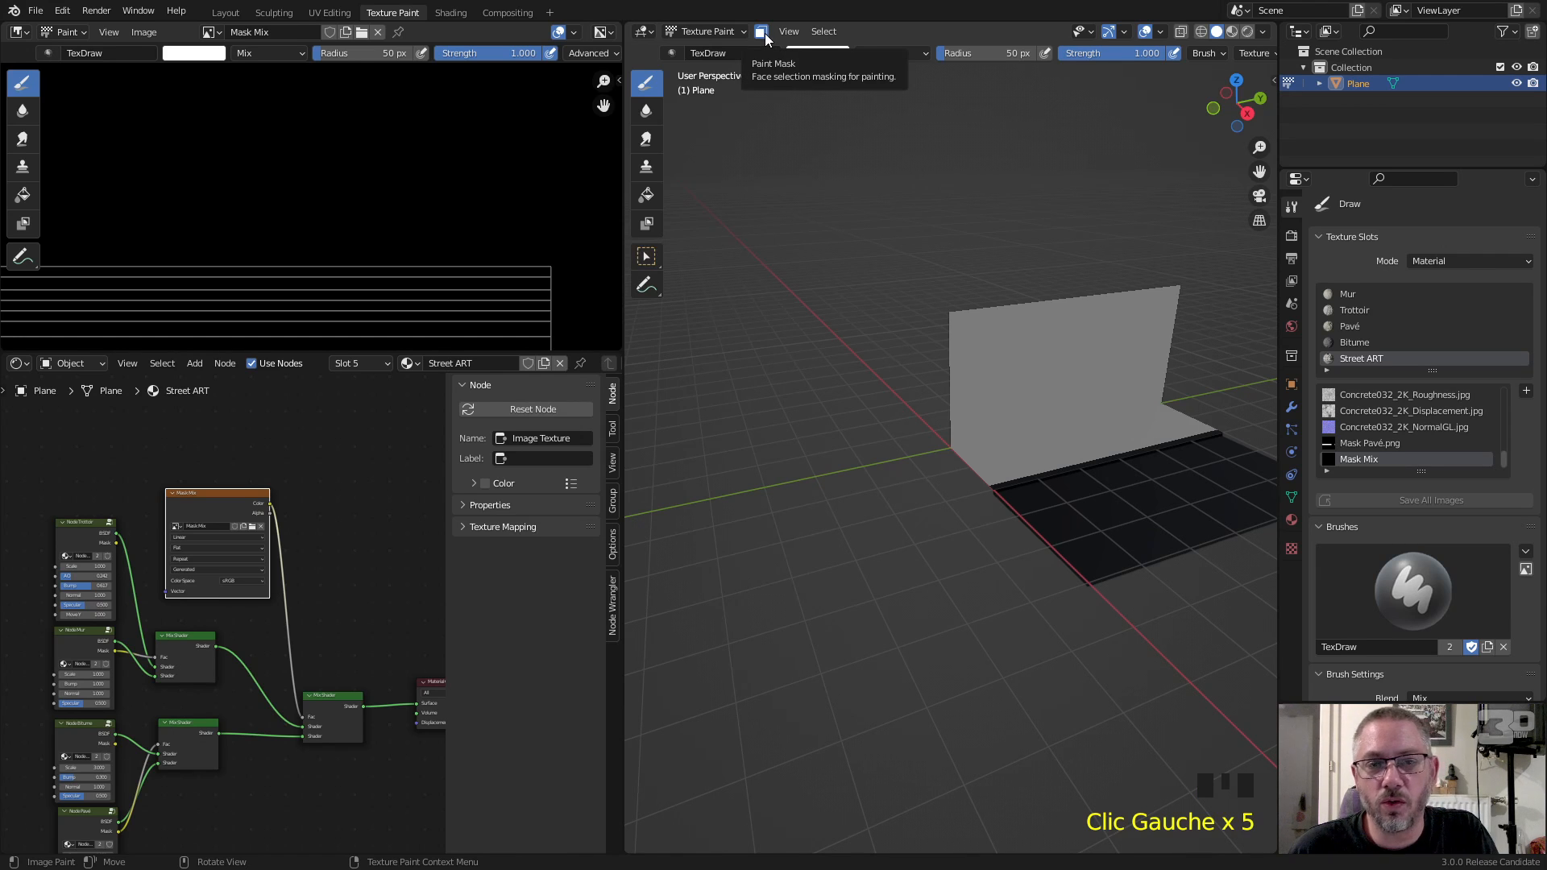
pyautogui.keyDown('shift'); pyautogui.moveTo(984, 318); pyautogui.dragTo(902, 342, button='middle'); pyautogui.keyUp('shift')
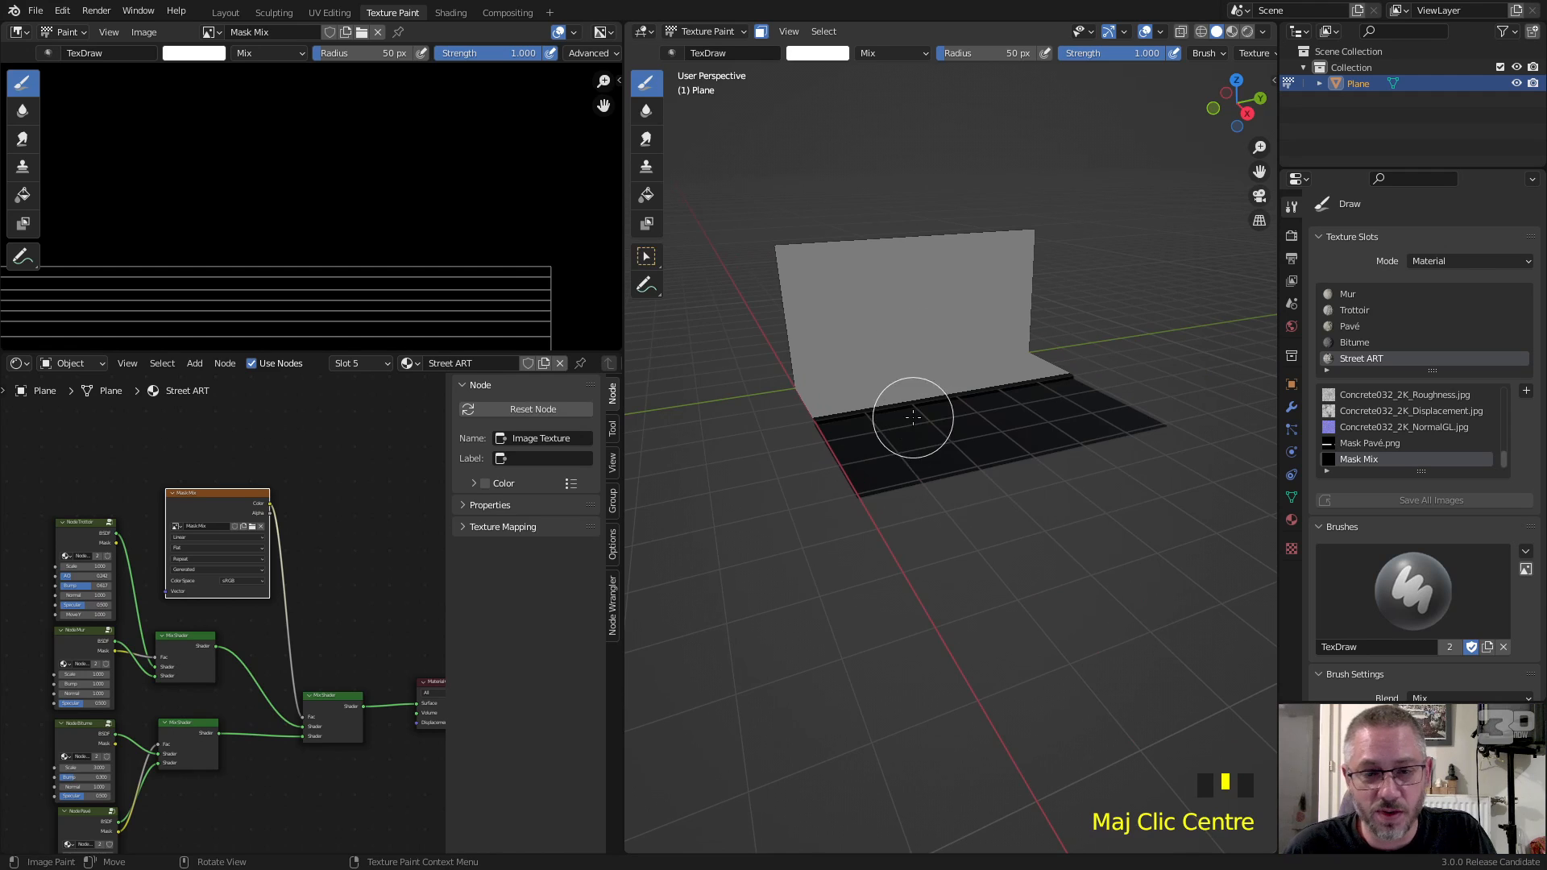
pyautogui.scroll(3, 913, 417)
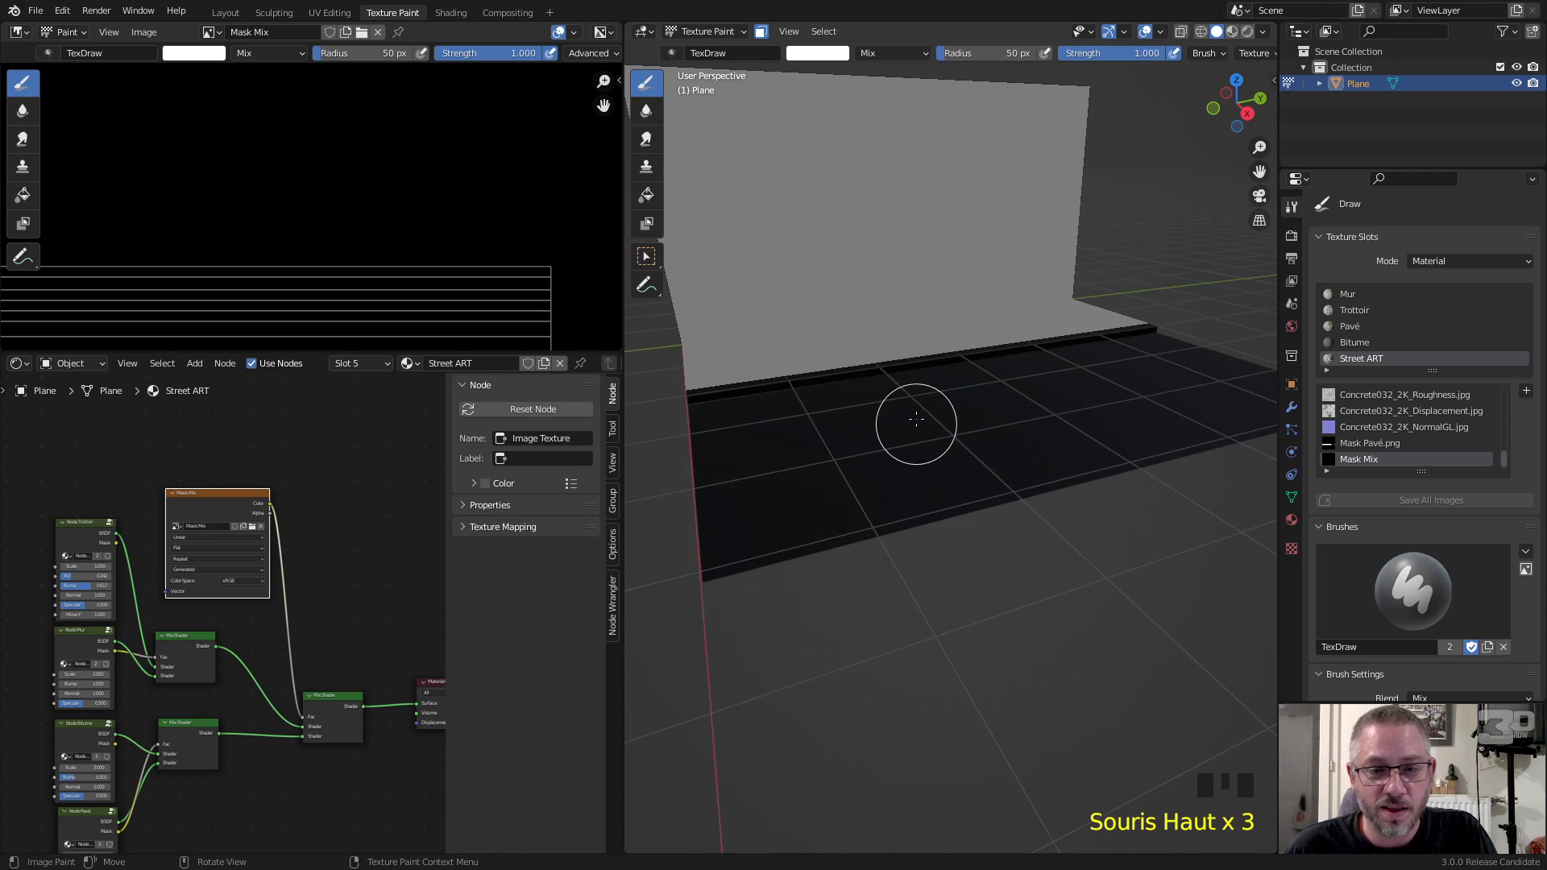
pyautogui.click(647, 194)
pyautogui.click(949, 441)
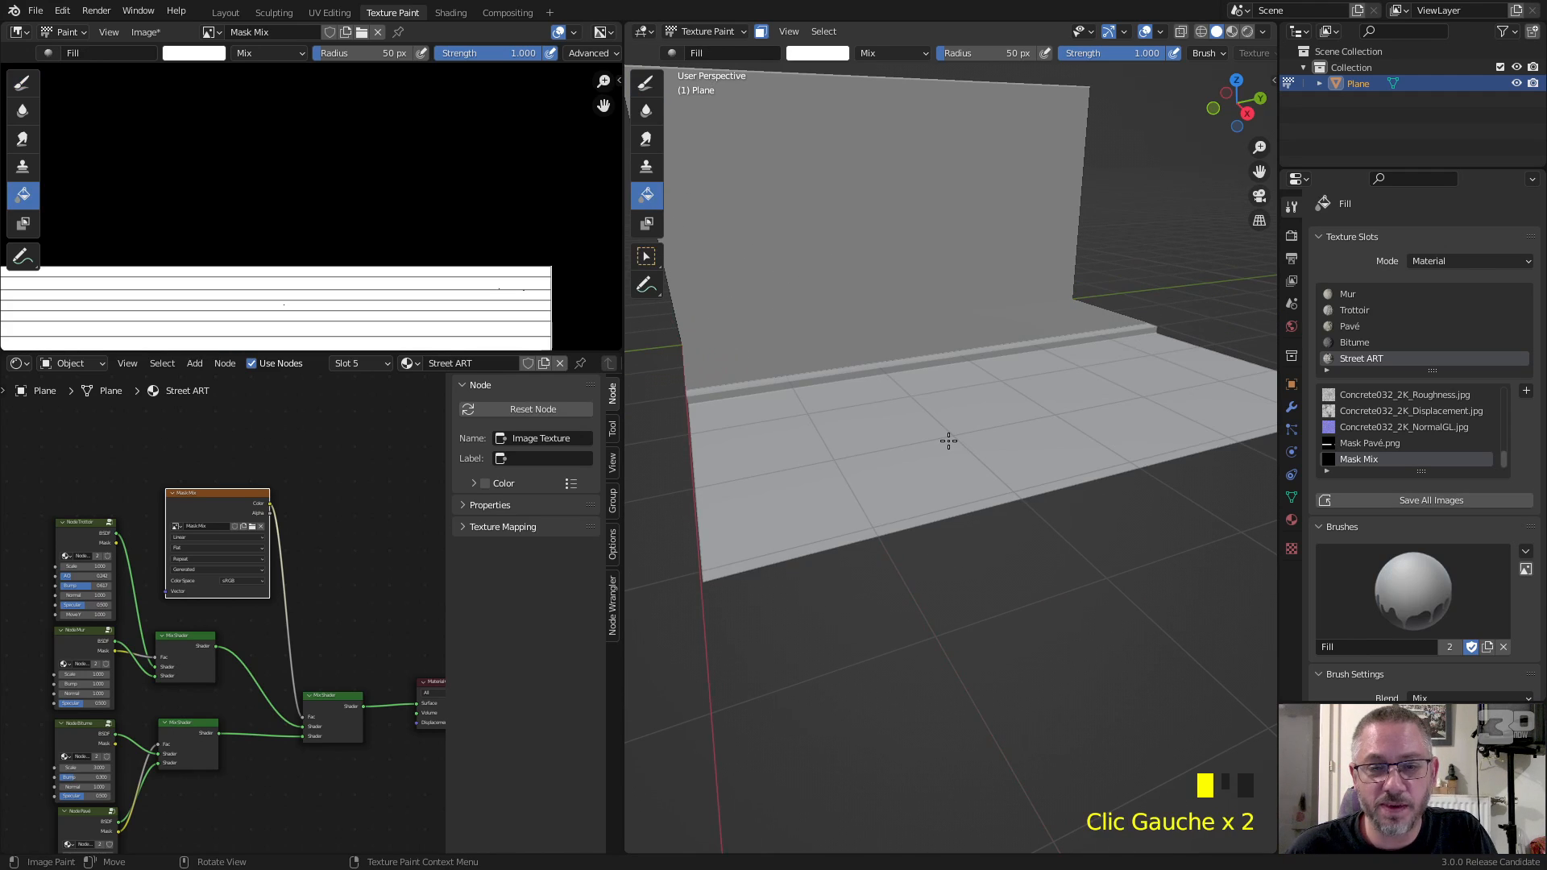
pyautogui.press('Home')
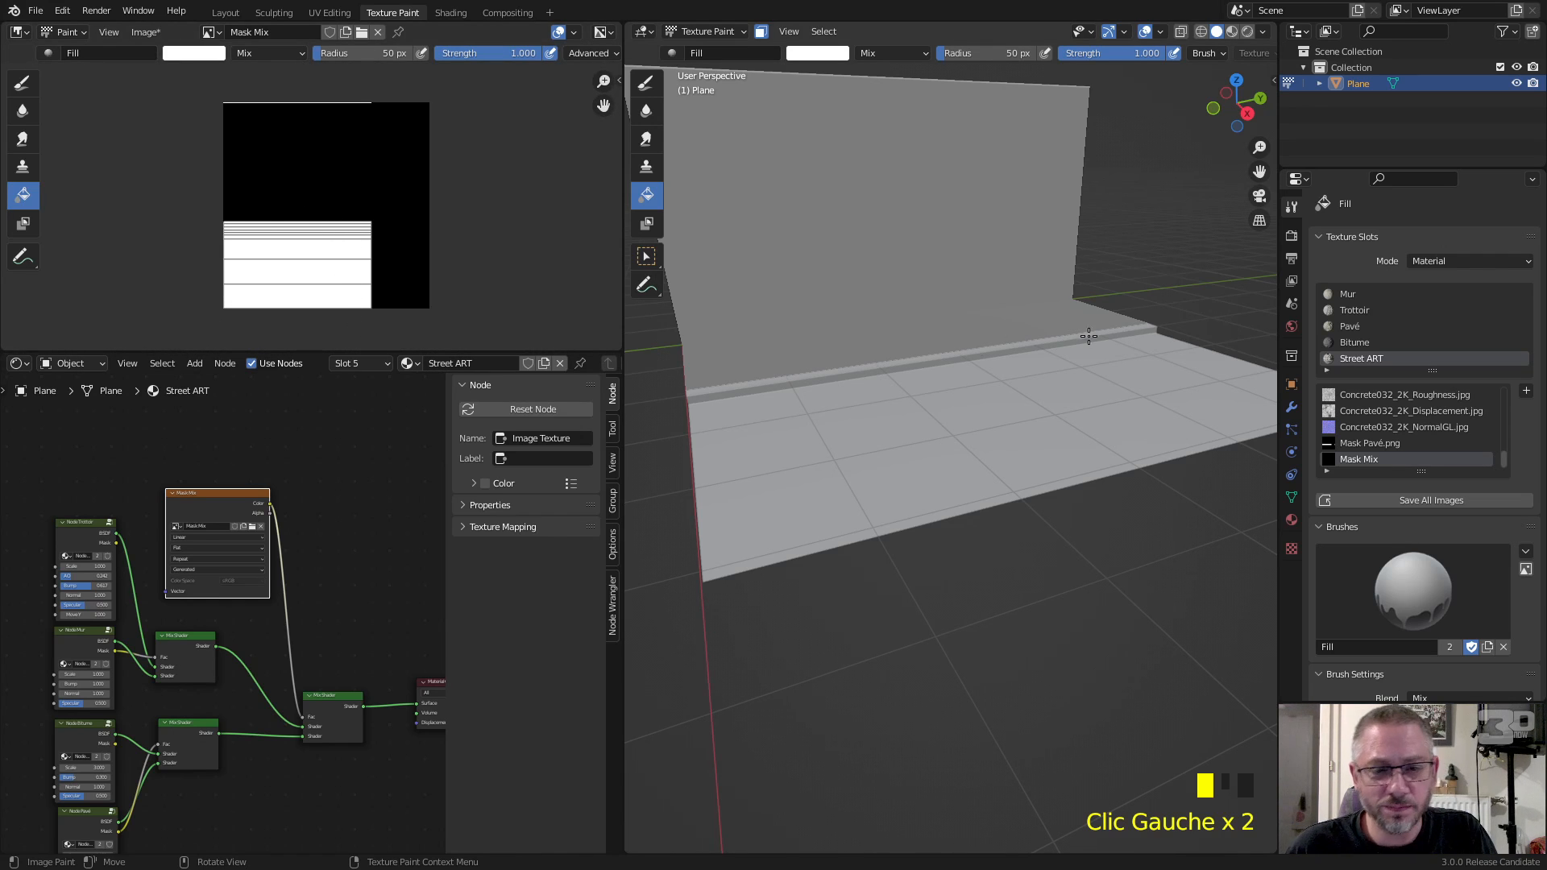
# Save the painted mask as Mask Mix.png in the Street Art Textures folder.
pyautogui.moveTo(1030, 384); pyautogui.dragTo(1086, 414, button='middle')
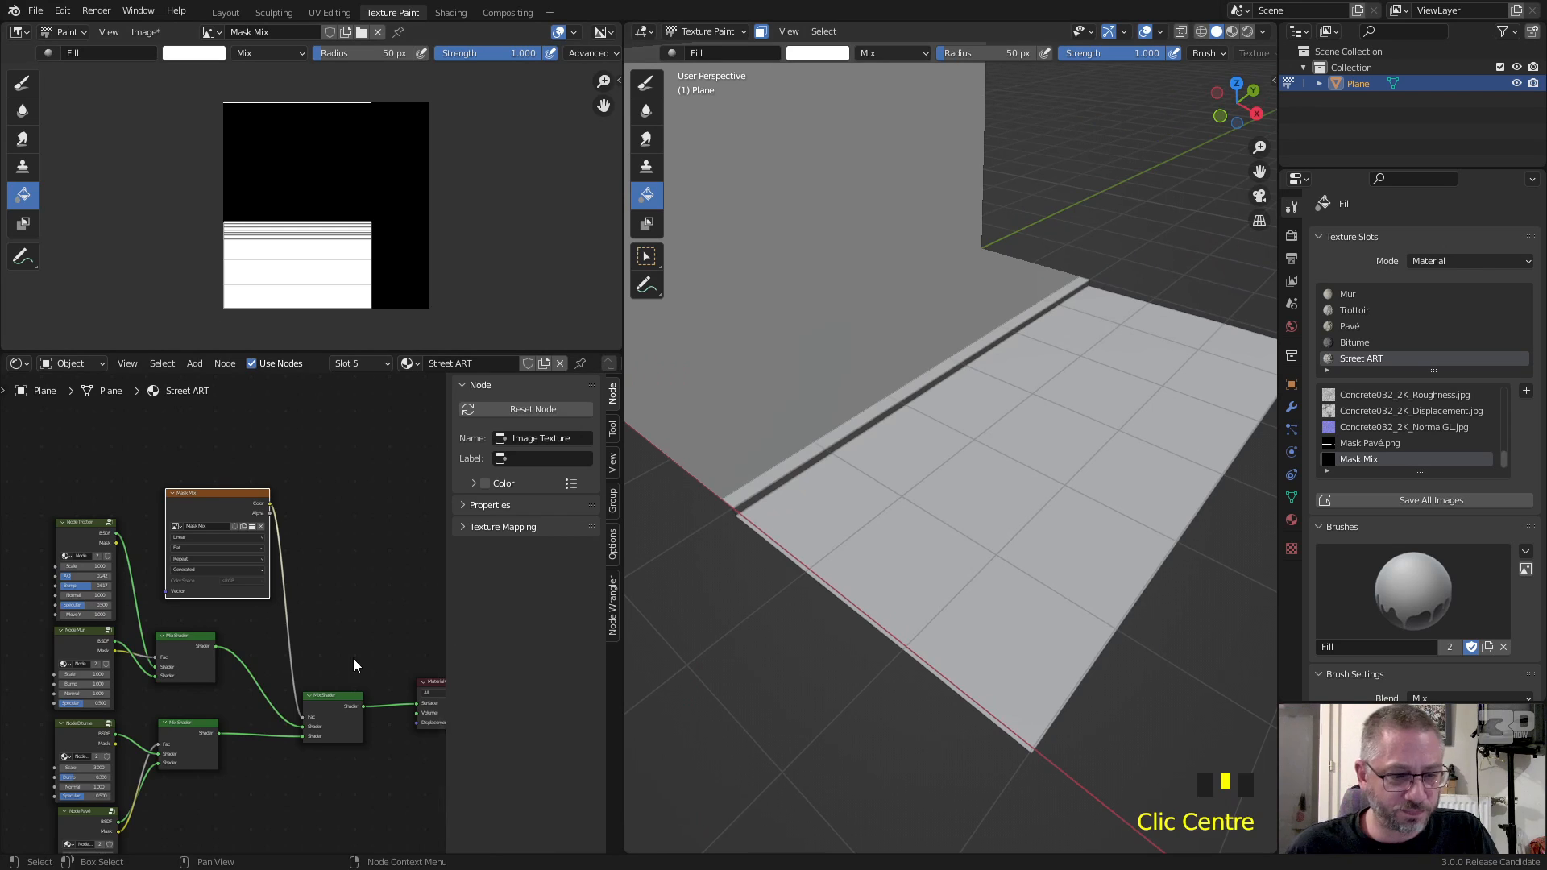
pyautogui.scroll(2, 352, 653)
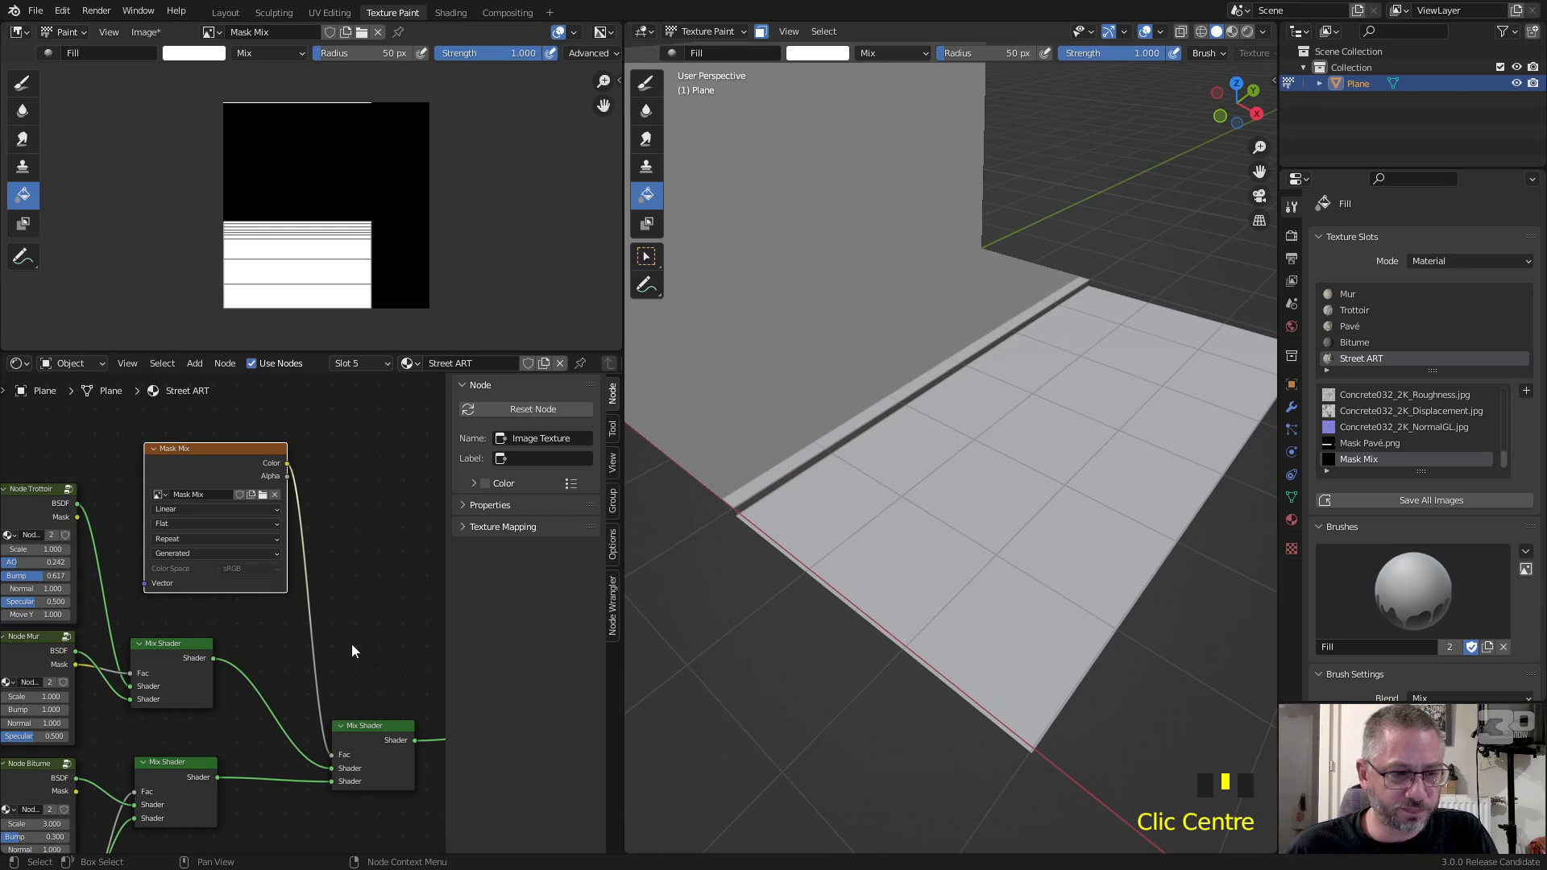
pyautogui.click(146, 31)
pyautogui.click(192, 160)
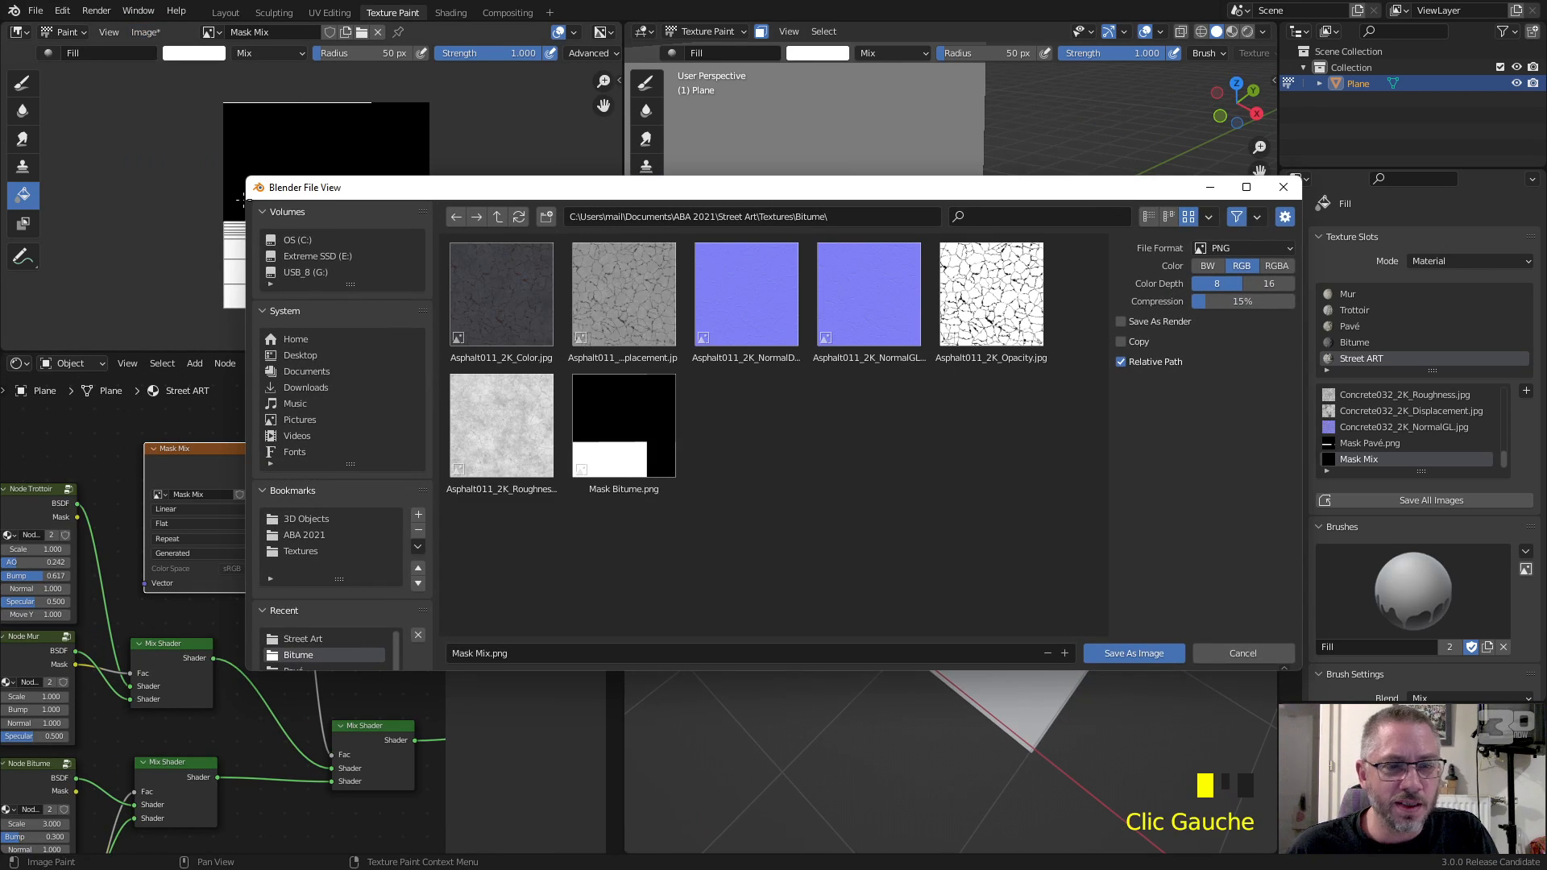
pyautogui.click(499, 217)
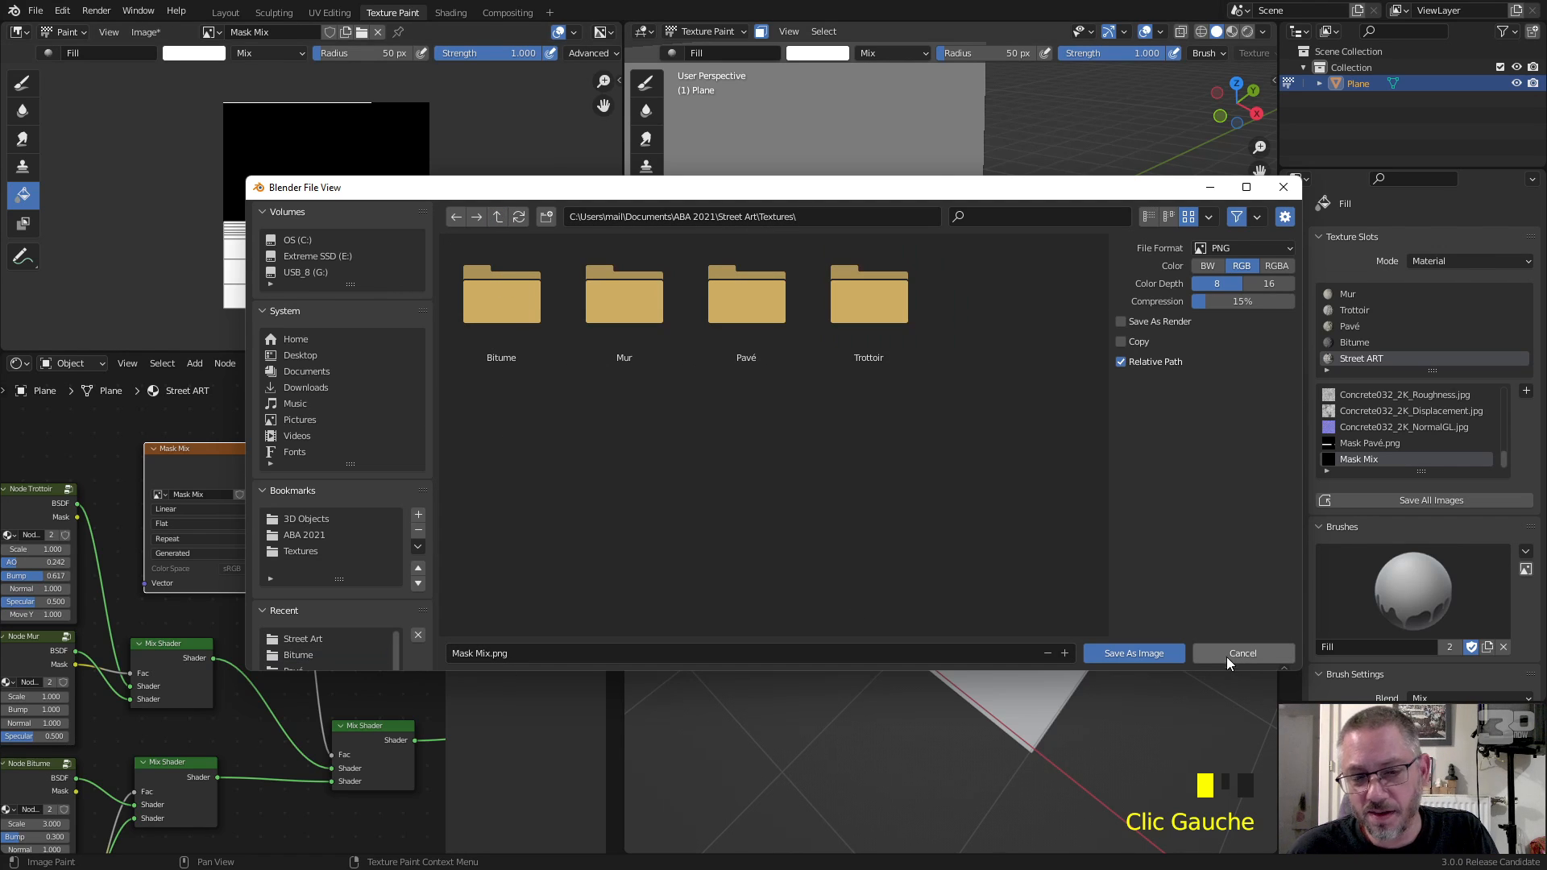
pyautogui.click(1128, 652)
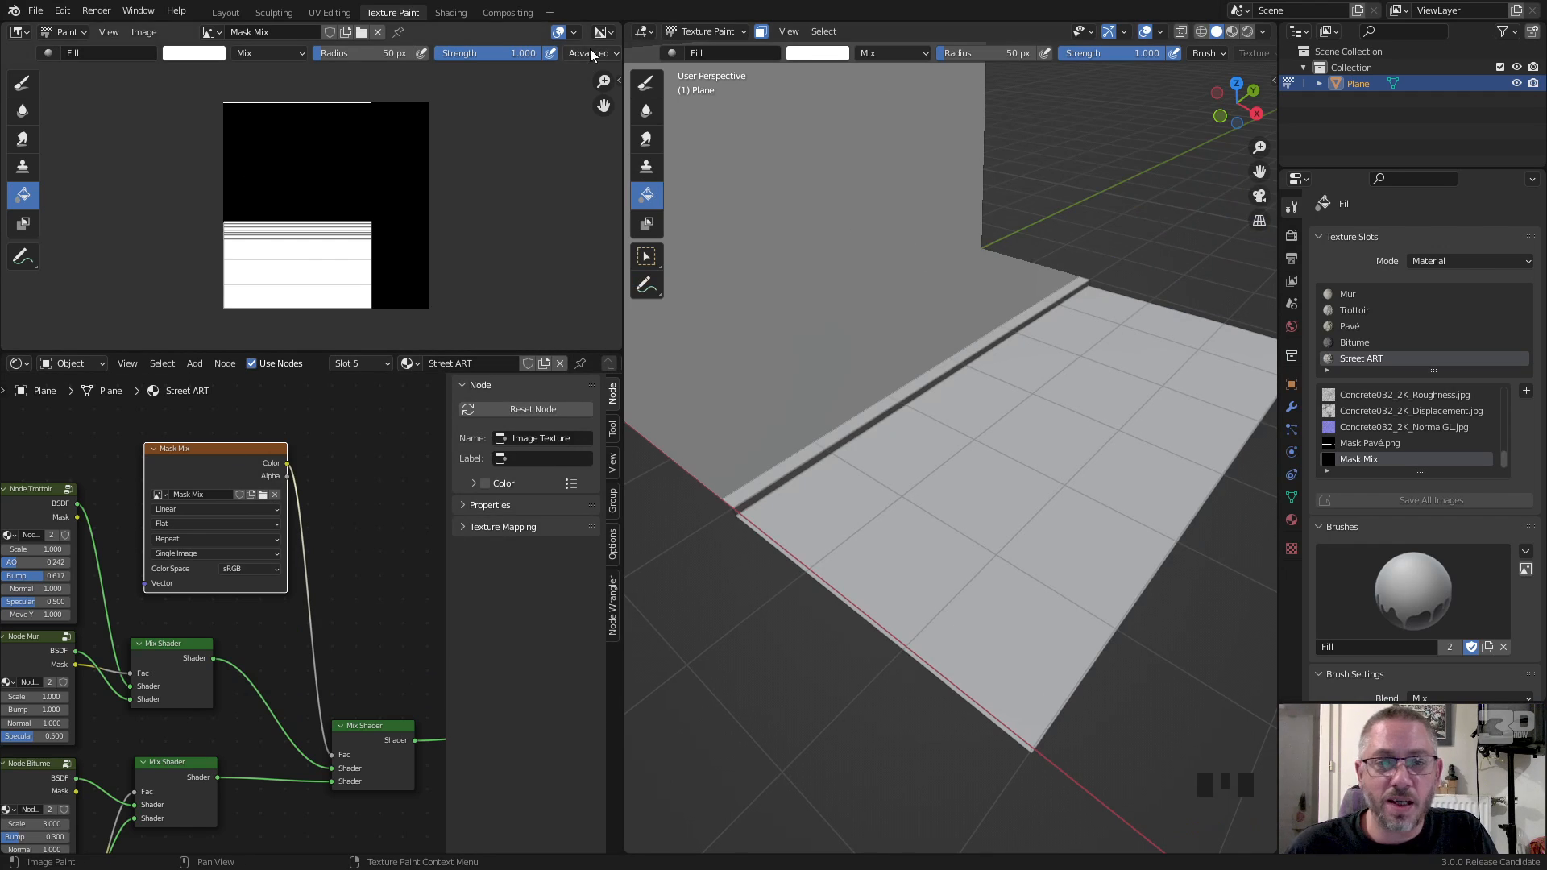
# Go to the Layout workspace and examine the combined material on the wall, sidewalk, kerb and road with the plane deselected.
pyautogui.click(225, 12)
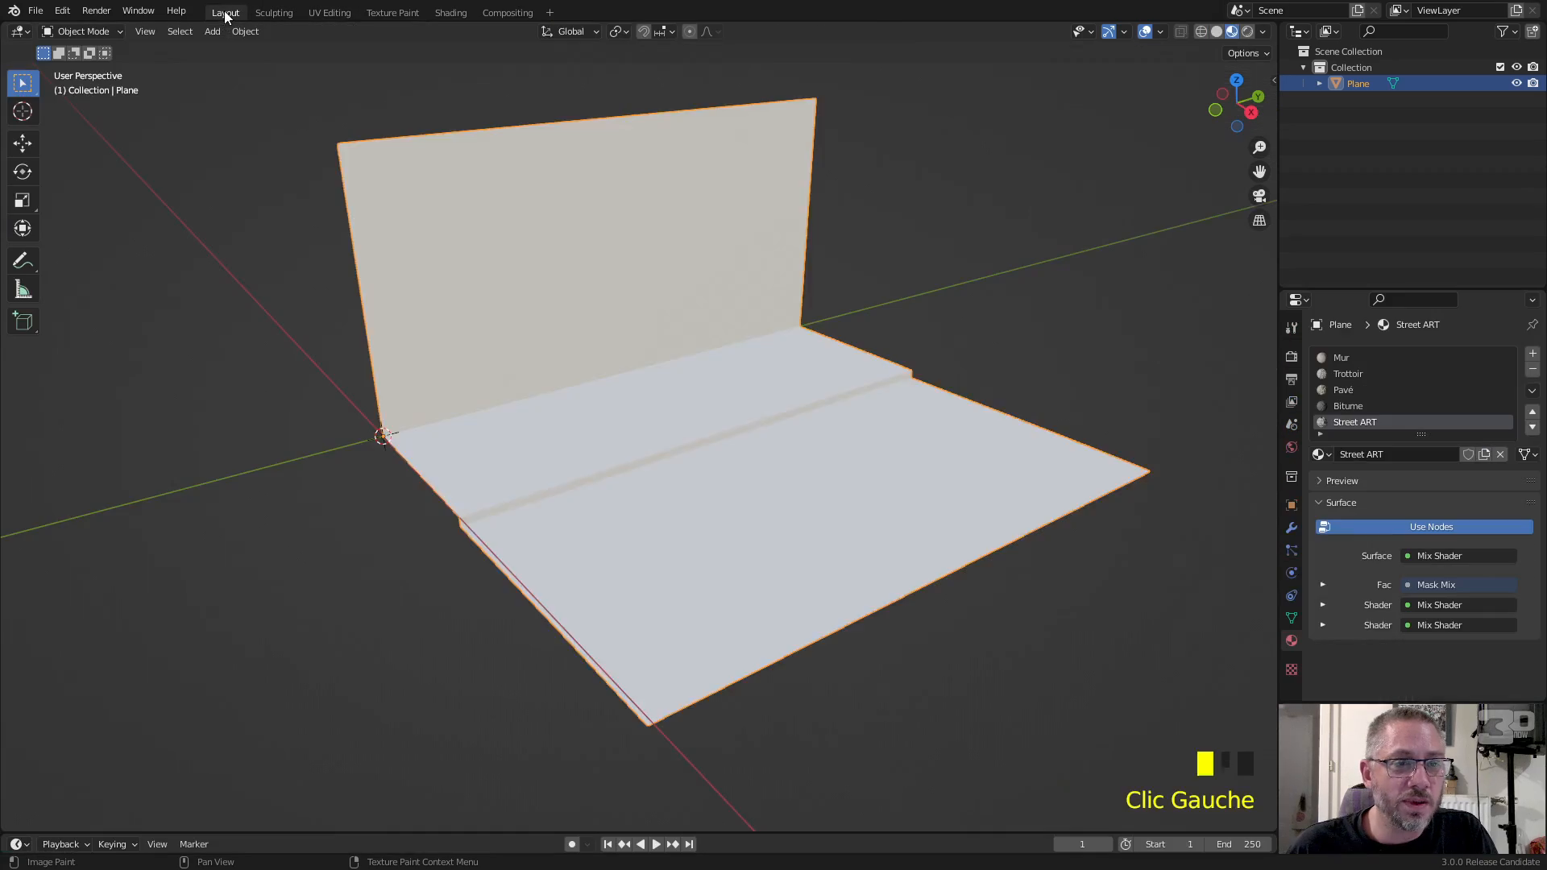
pyautogui.scroll(4, 686, 332)
pyautogui.moveTo(733, 390); pyautogui.dragTo(724, 442, button='middle')
pyautogui.scroll(3, 724, 441)
pyautogui.click(1087, 295)
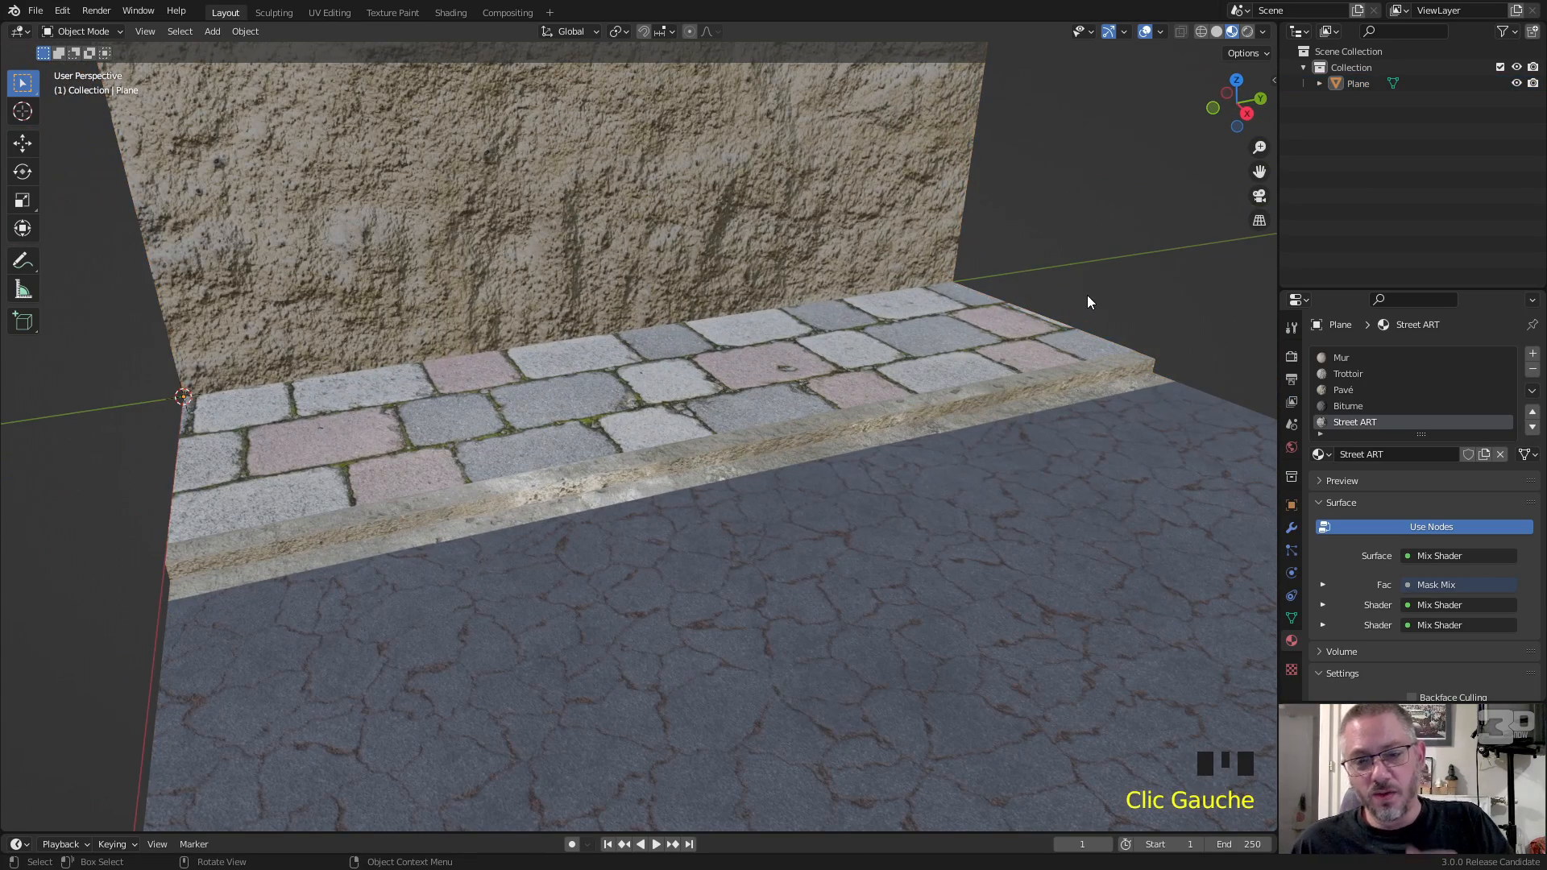
# Compare the surface settings of the Mur material with those of the Street ART material.
pyautogui.click(1351, 357)
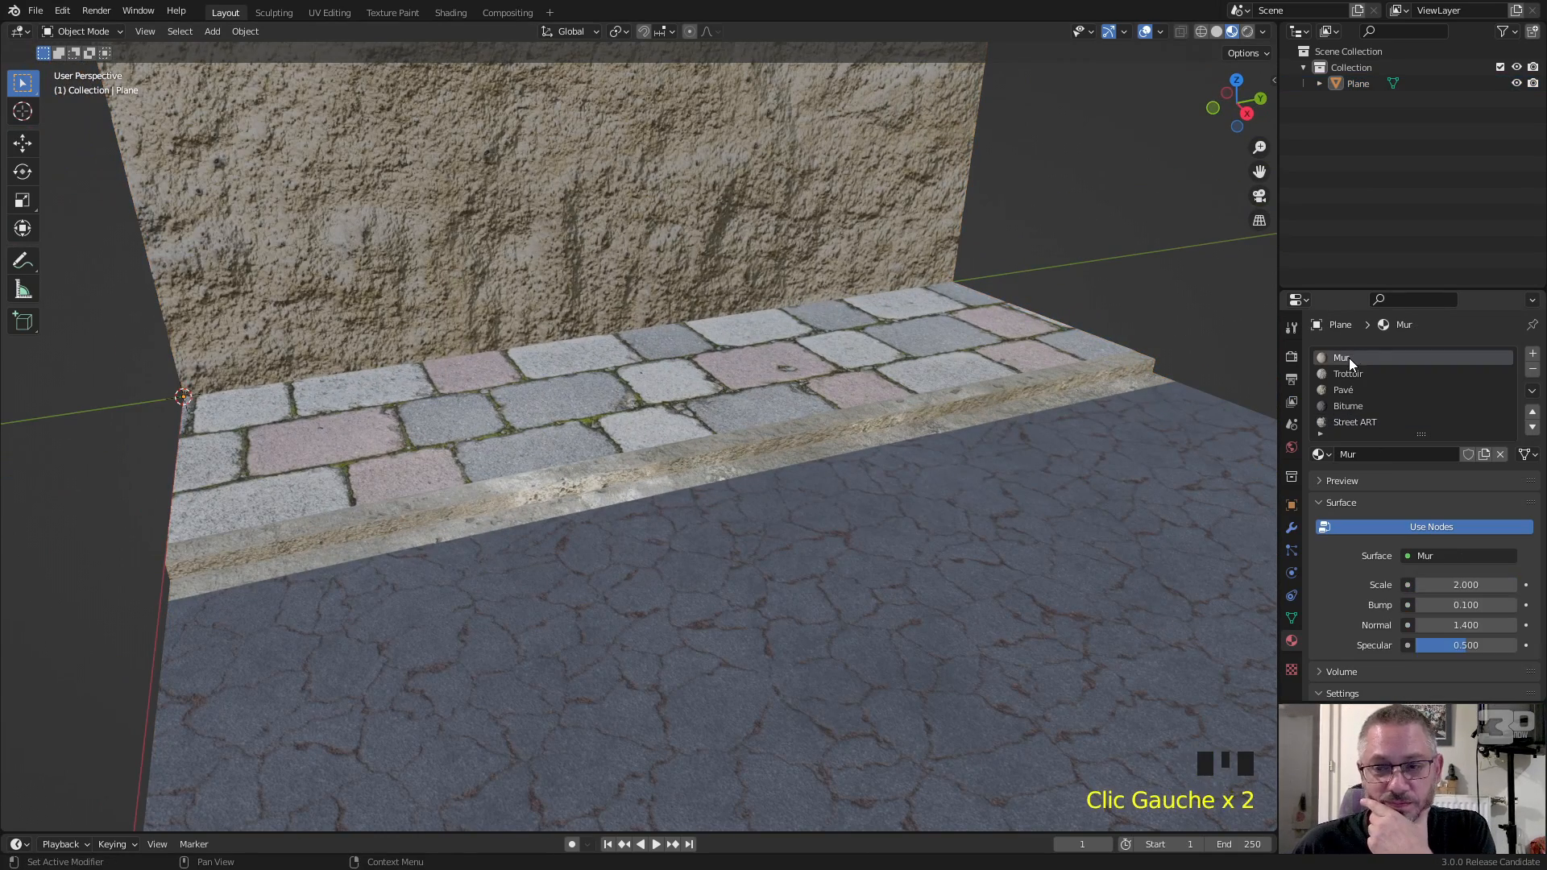
pyautogui.moveTo(1466, 585); pyautogui.dragTo(1457, 586)
pyautogui.rightClick(1457, 586)
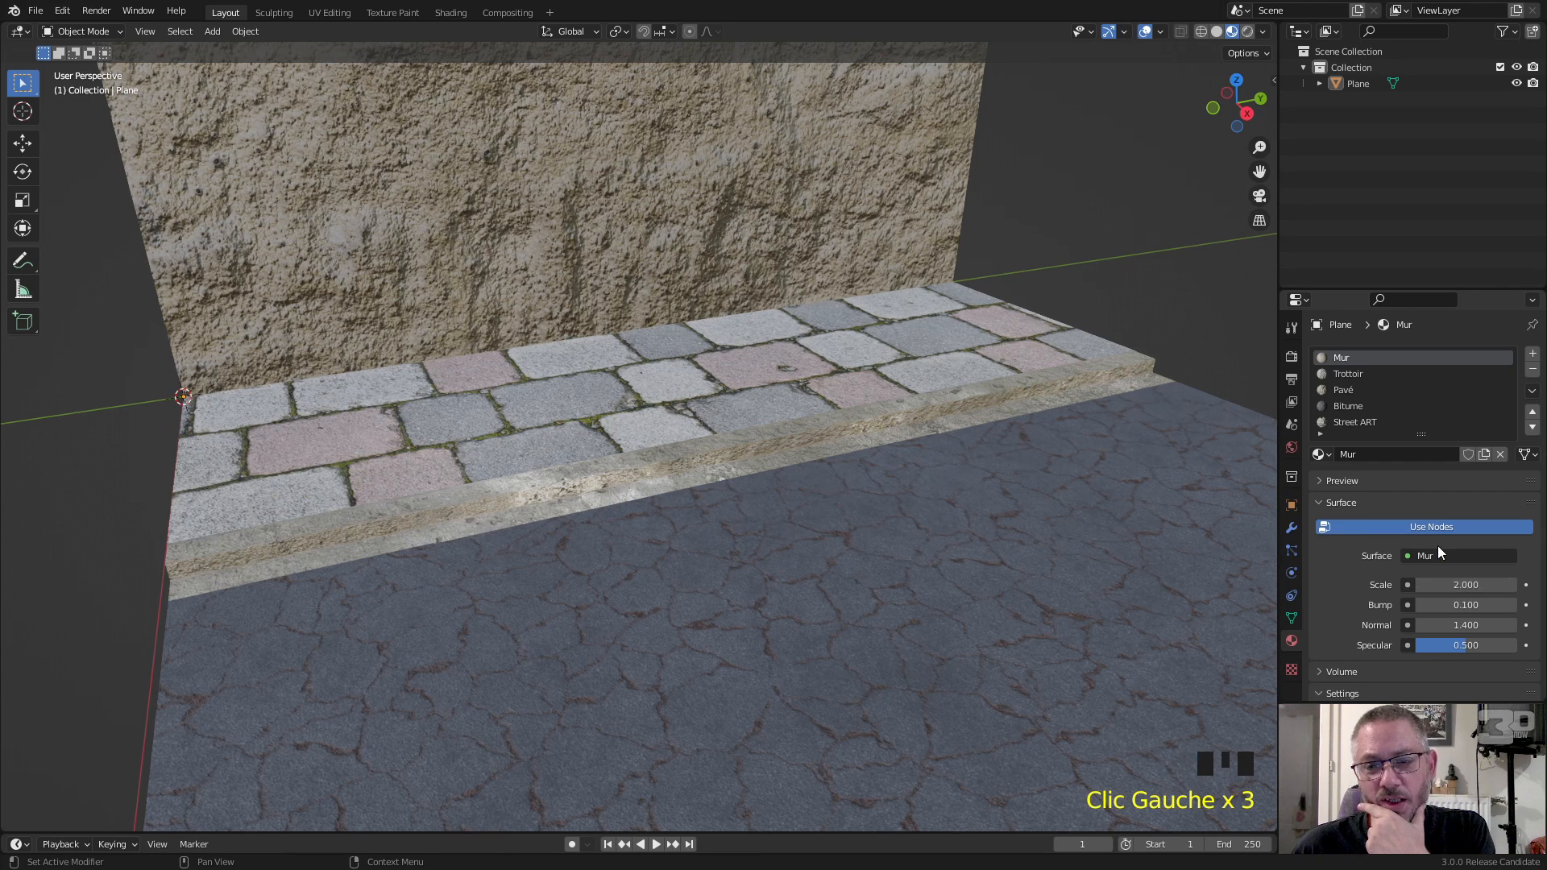
pyautogui.click(1353, 422)
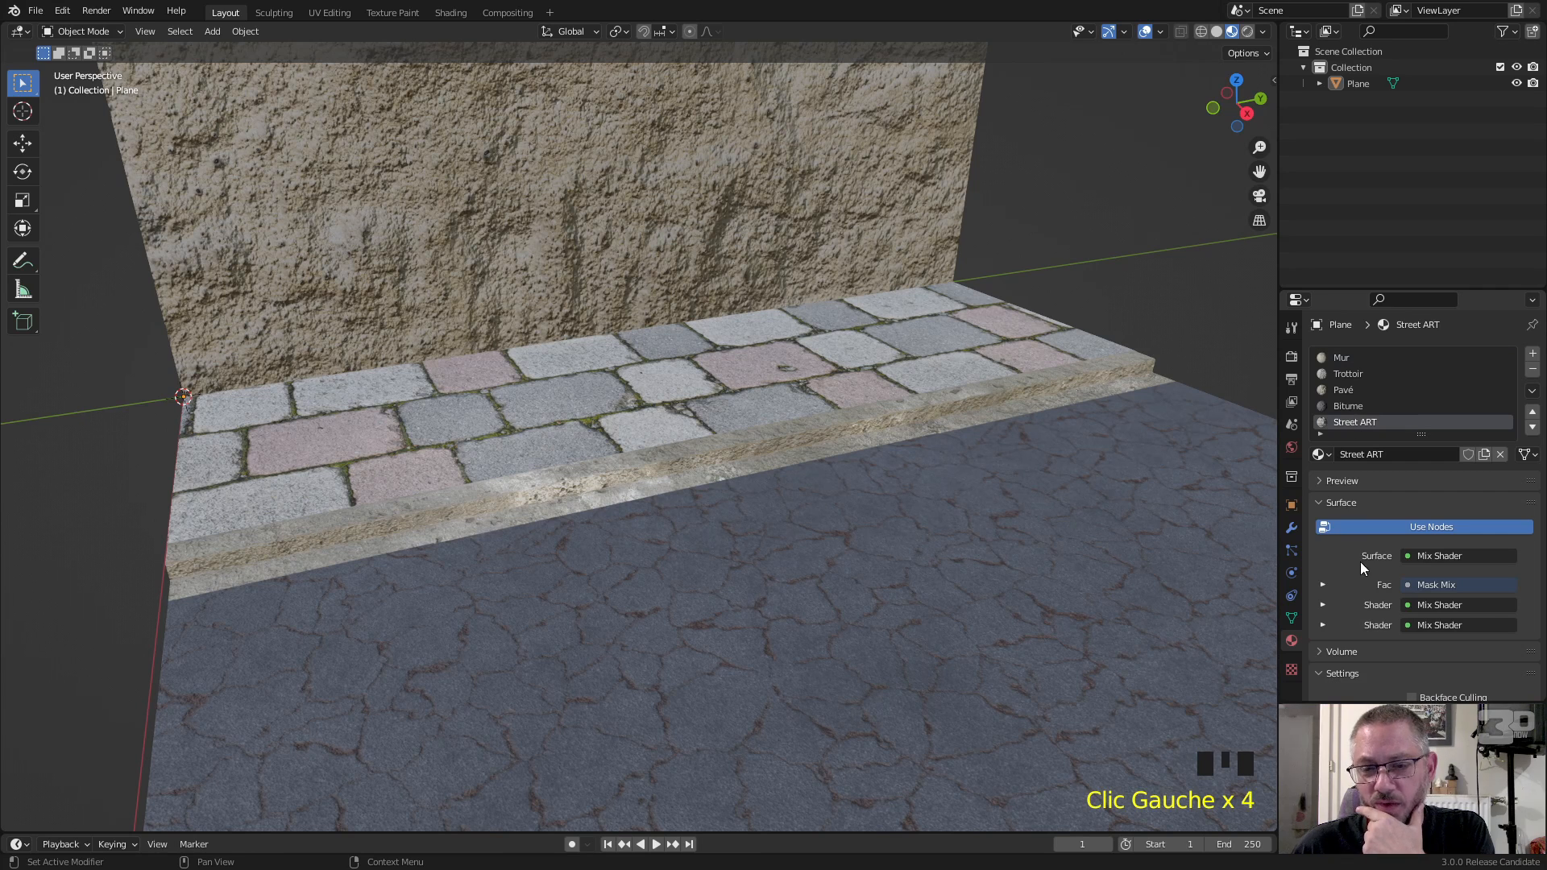
pyautogui.scroll(-1, 1358, 568)
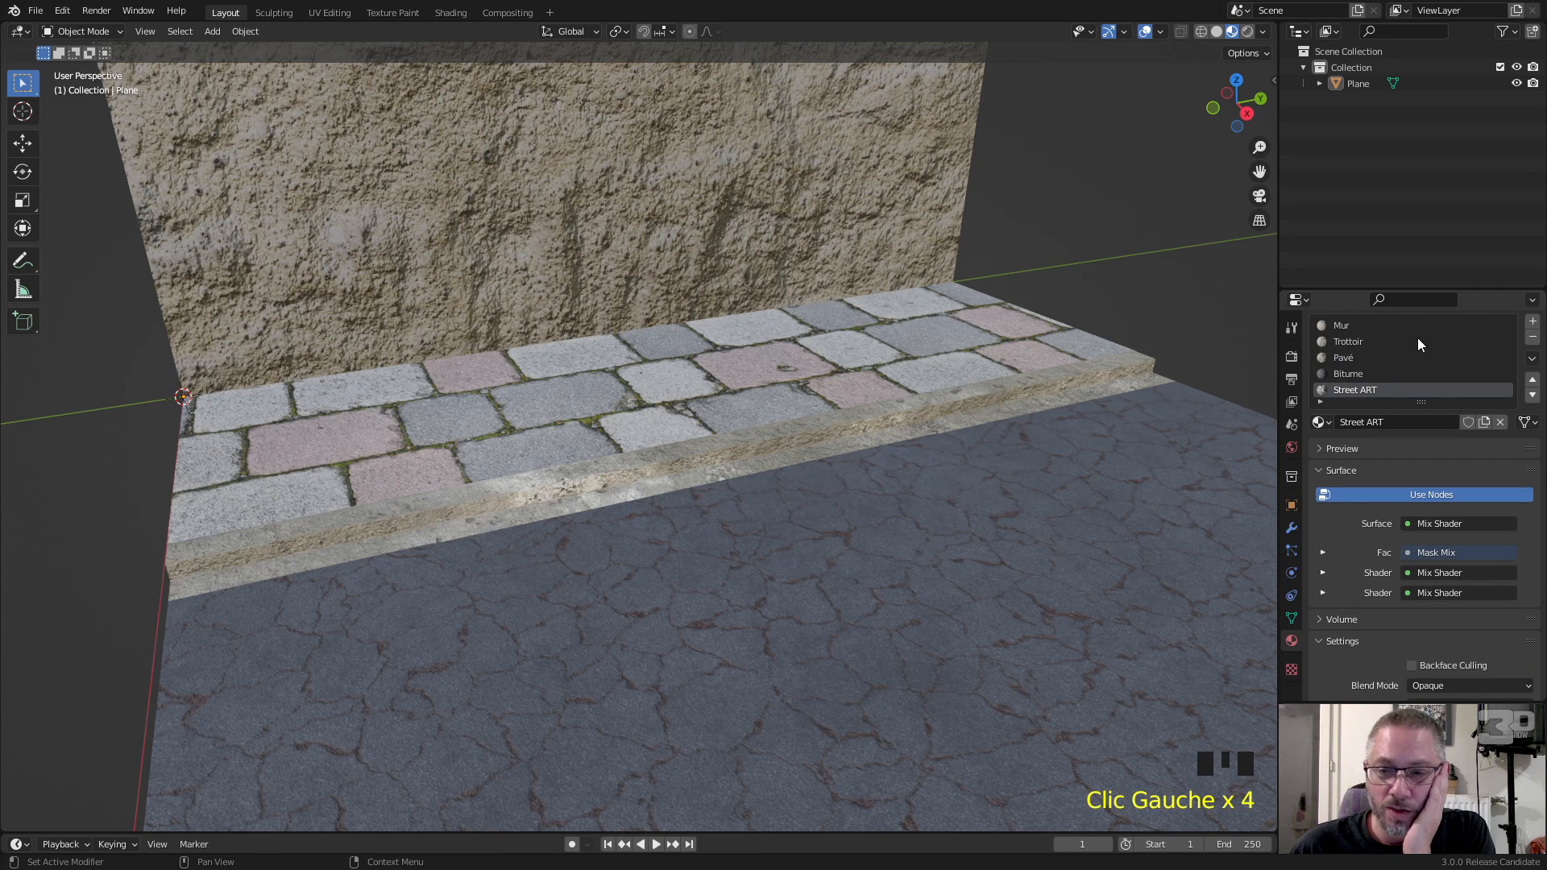
# Remove the Mur, Trottoir, Pavé and Bitume material slots, keeping only Street ART.
pyautogui.click(1343, 326)
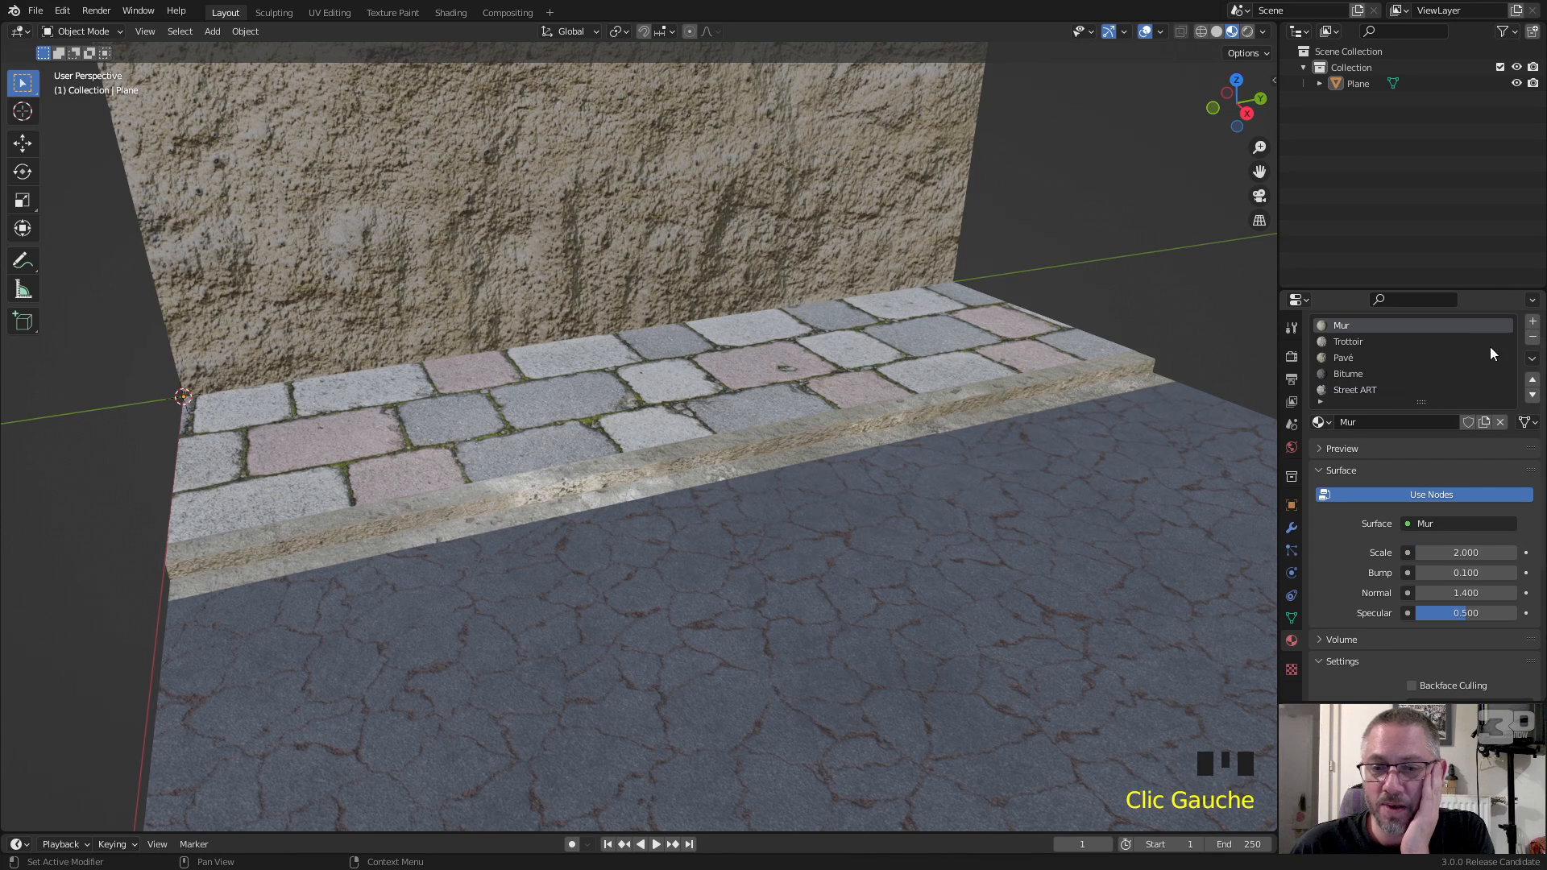
pyautogui.click(1533, 337)
pyautogui.click(1532, 336)
pyautogui.click(1533, 337)
pyautogui.click(1533, 337)
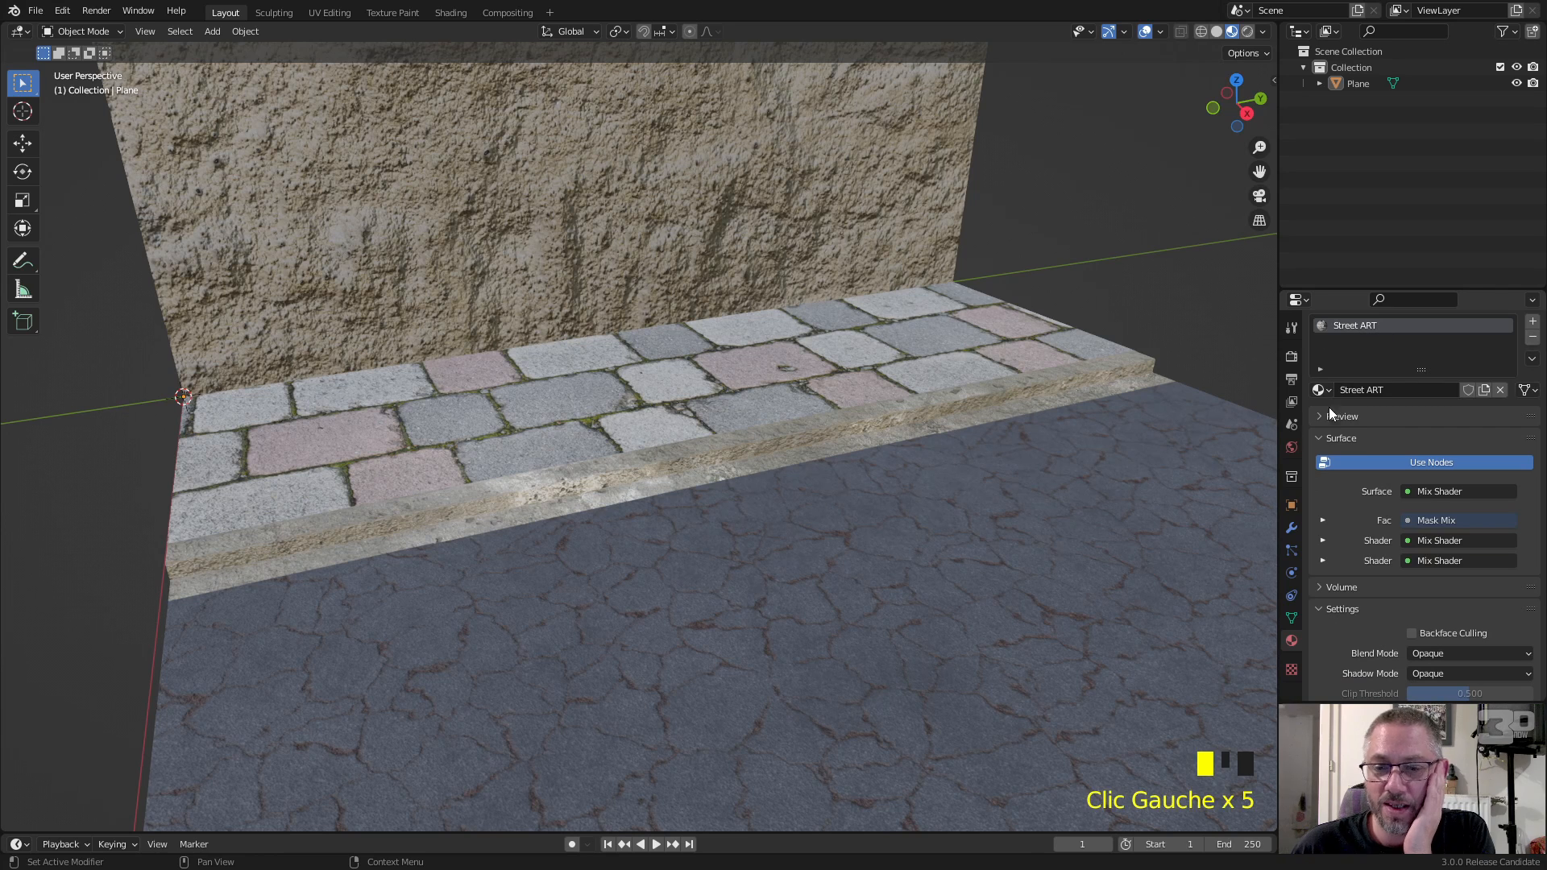
# Set the Node Mur group in the Street ART material to Scale 2.9, Bump 0.3 and Specular 0.
pyautogui.click(1324, 540)
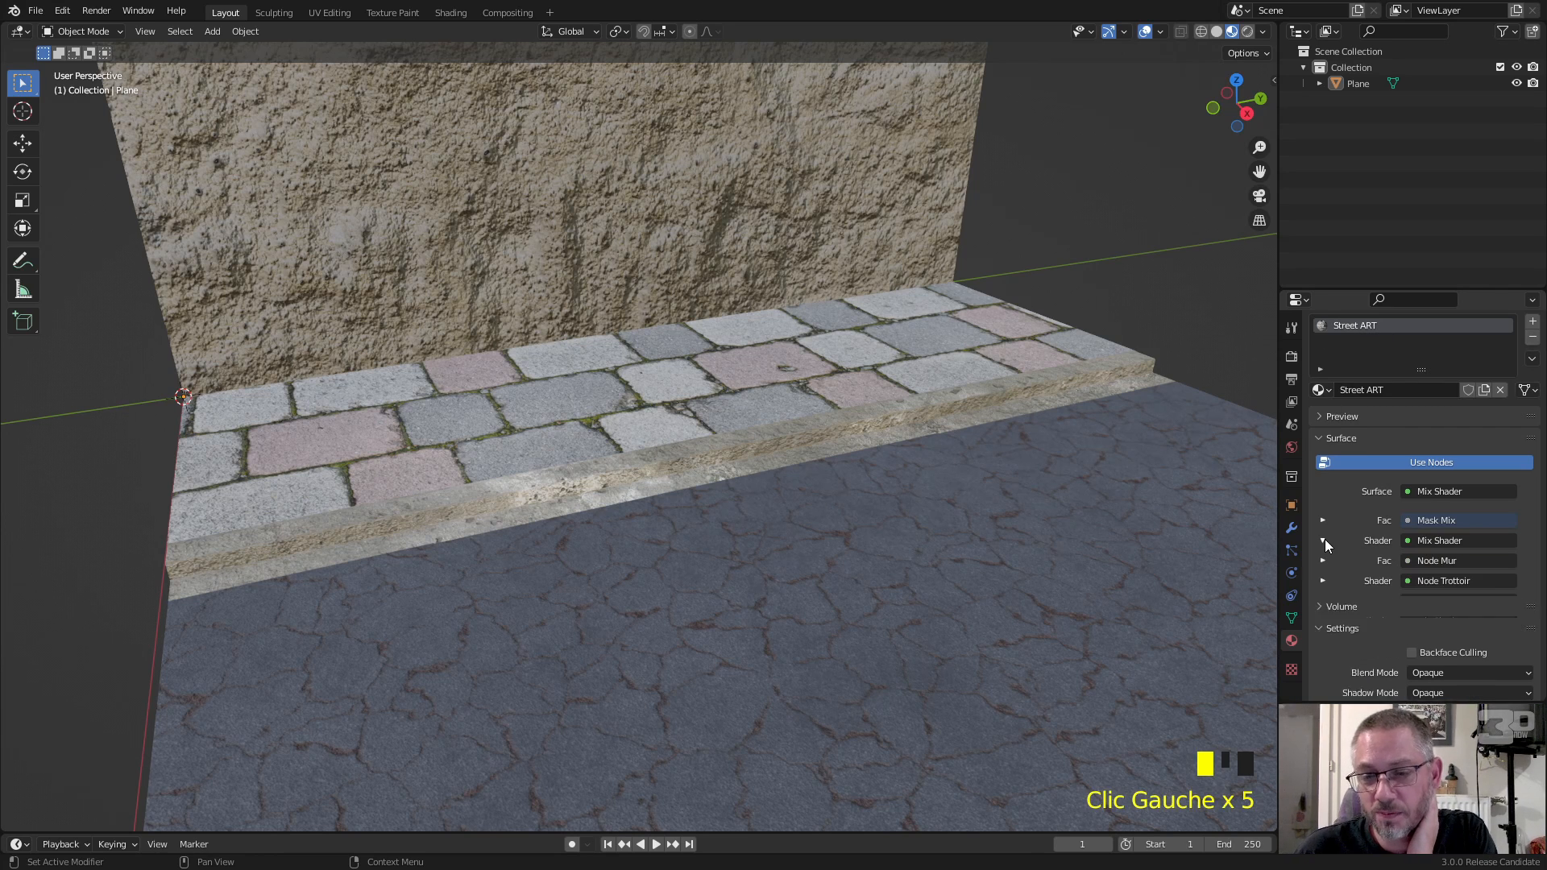
pyautogui.scroll(-4, 1346, 482)
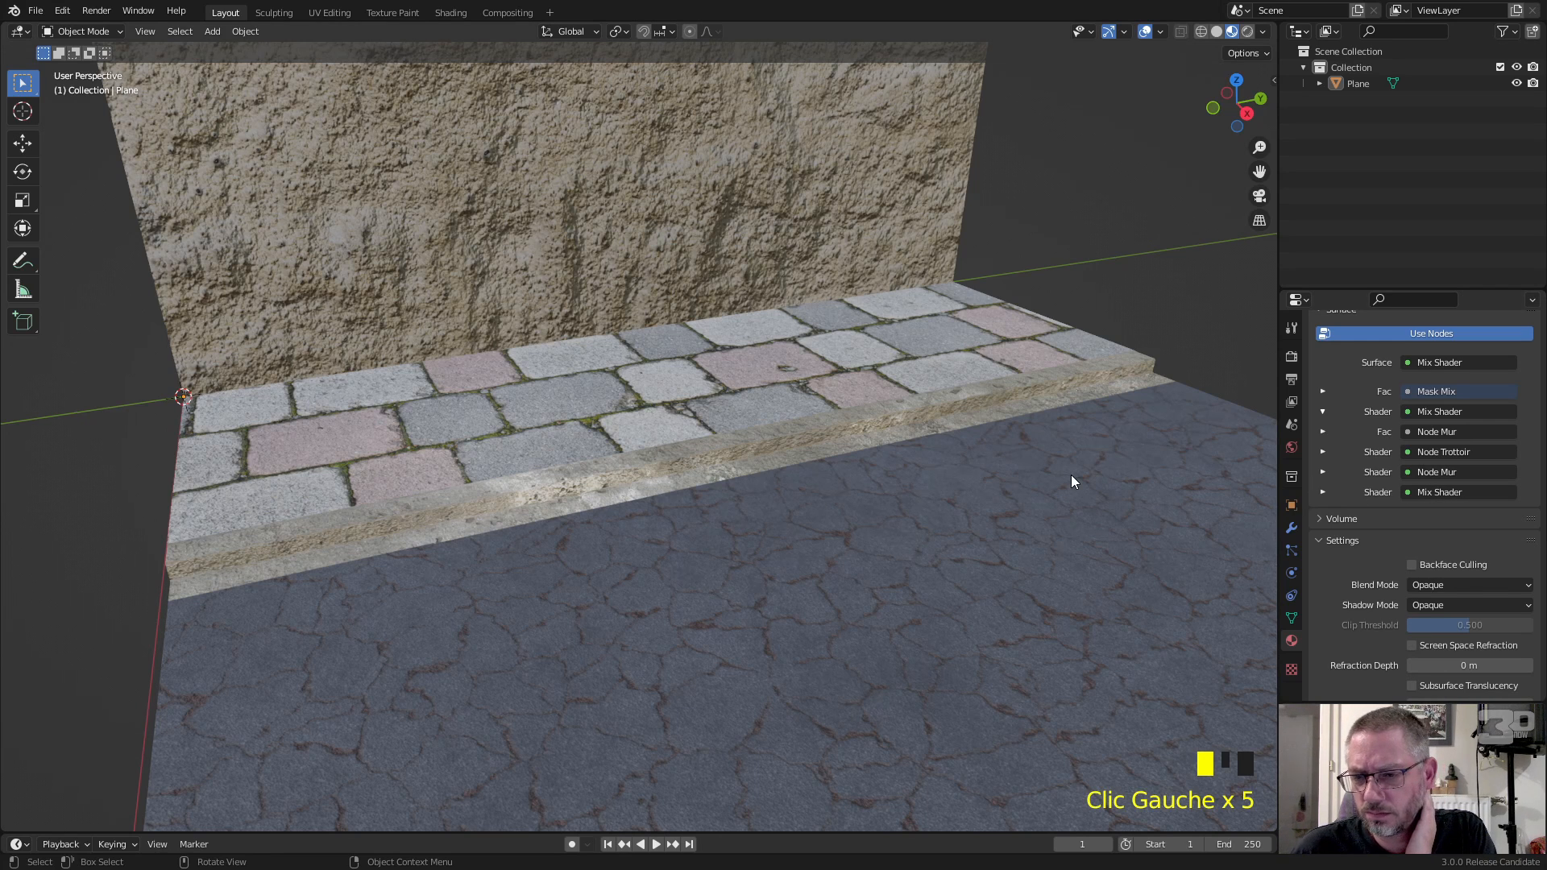
pyautogui.click(1323, 433)
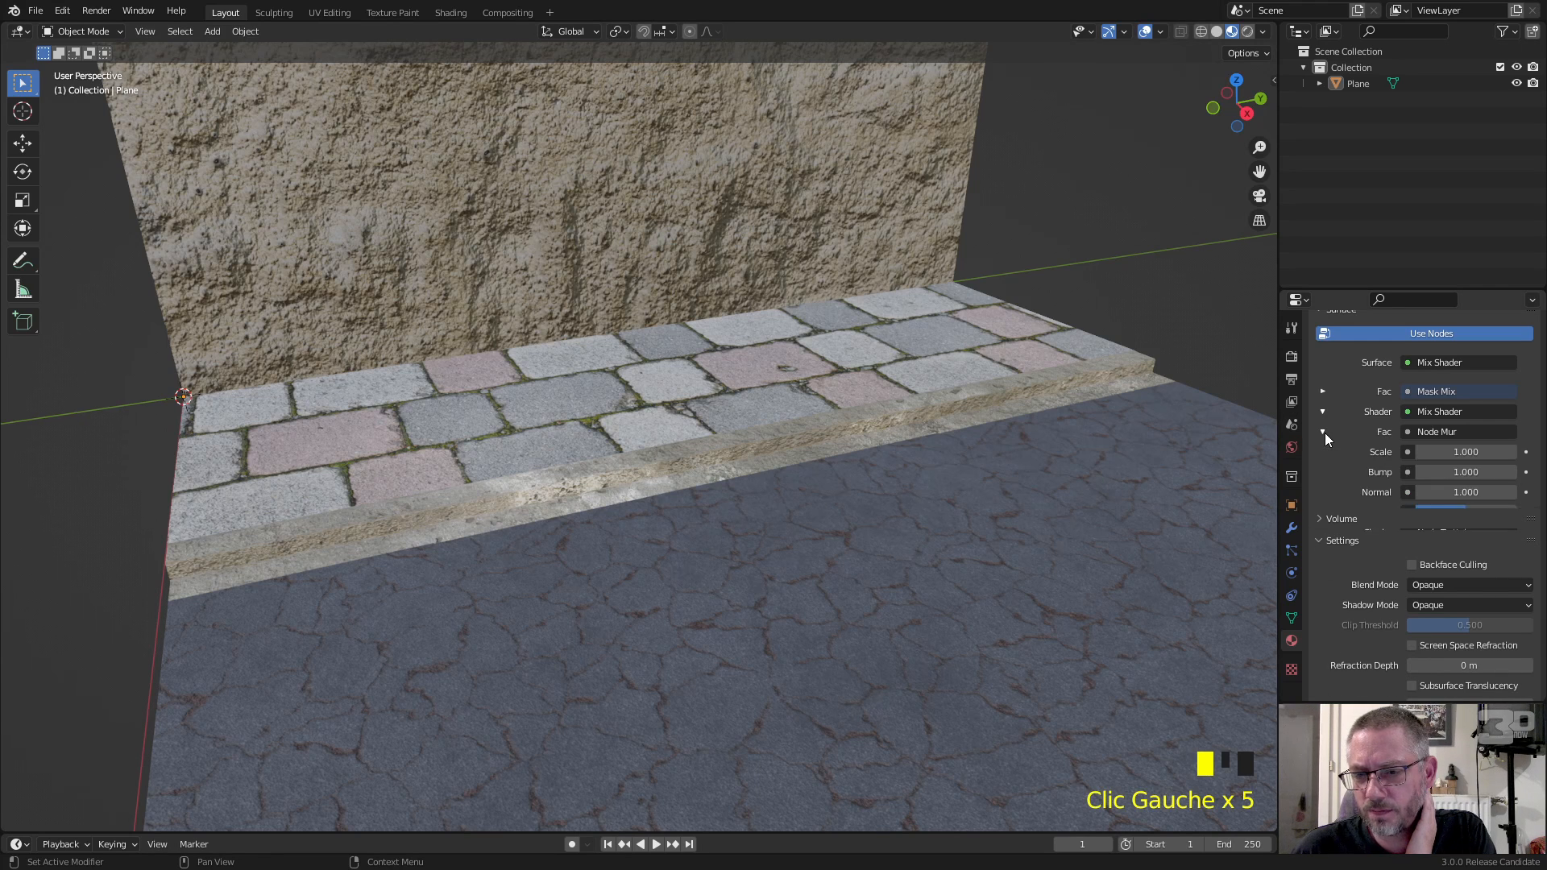
pyautogui.doubleClick(1423, 453)
pyautogui.write('2.9')
pyautogui.press('Return')
pyautogui.moveTo(1438, 453); pyautogui.dragTo(1413, 453)
pyautogui.hotkey('ctrl', 'z')
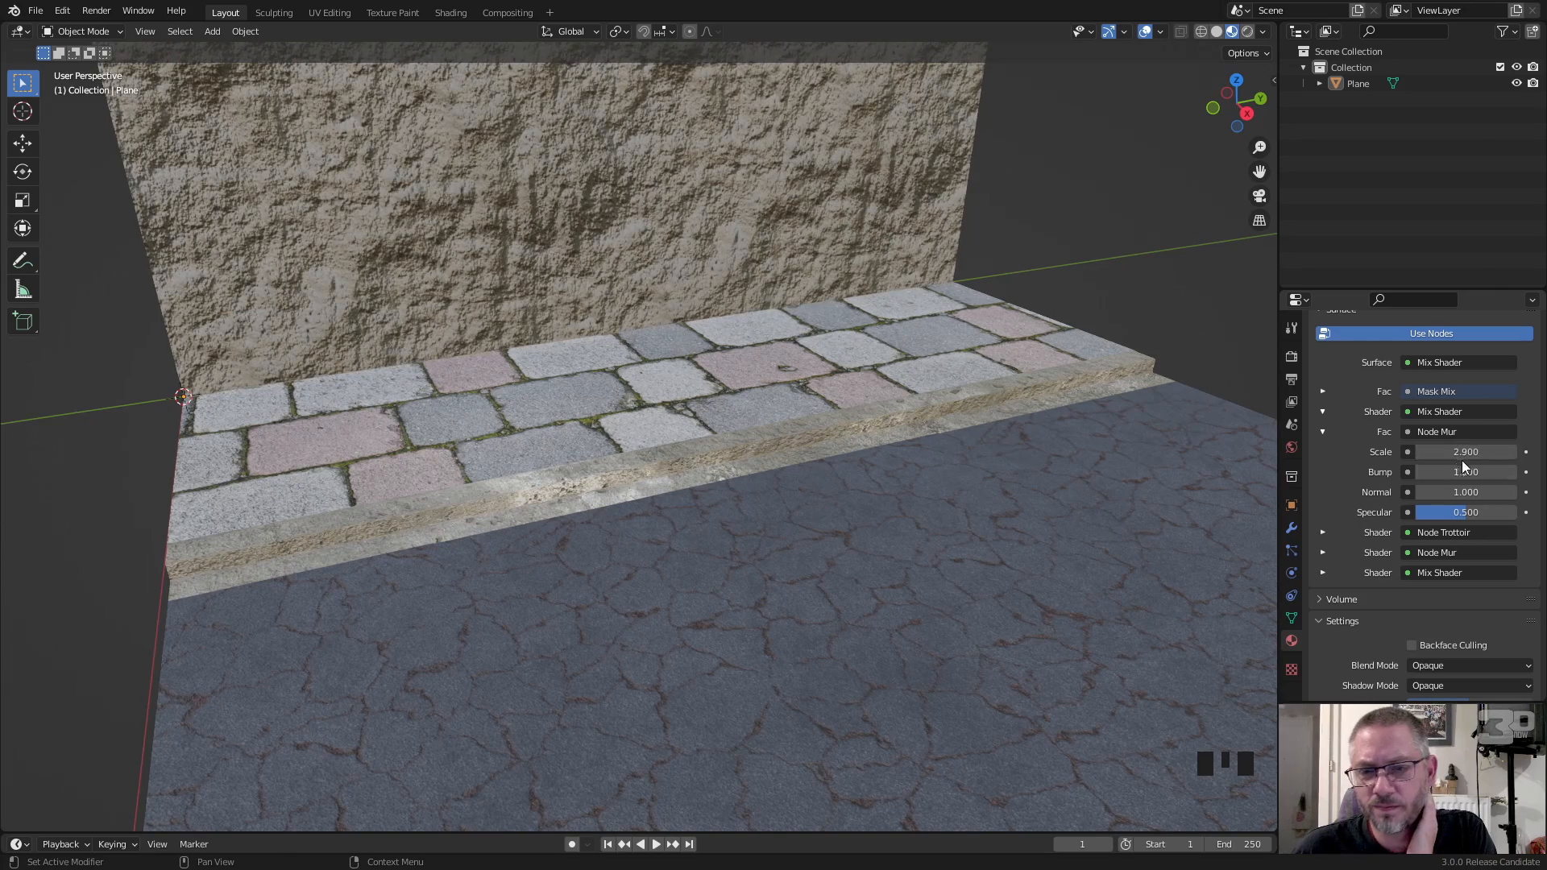
pyautogui.moveTo(1474, 474); pyautogui.dragTo(1457, 474)
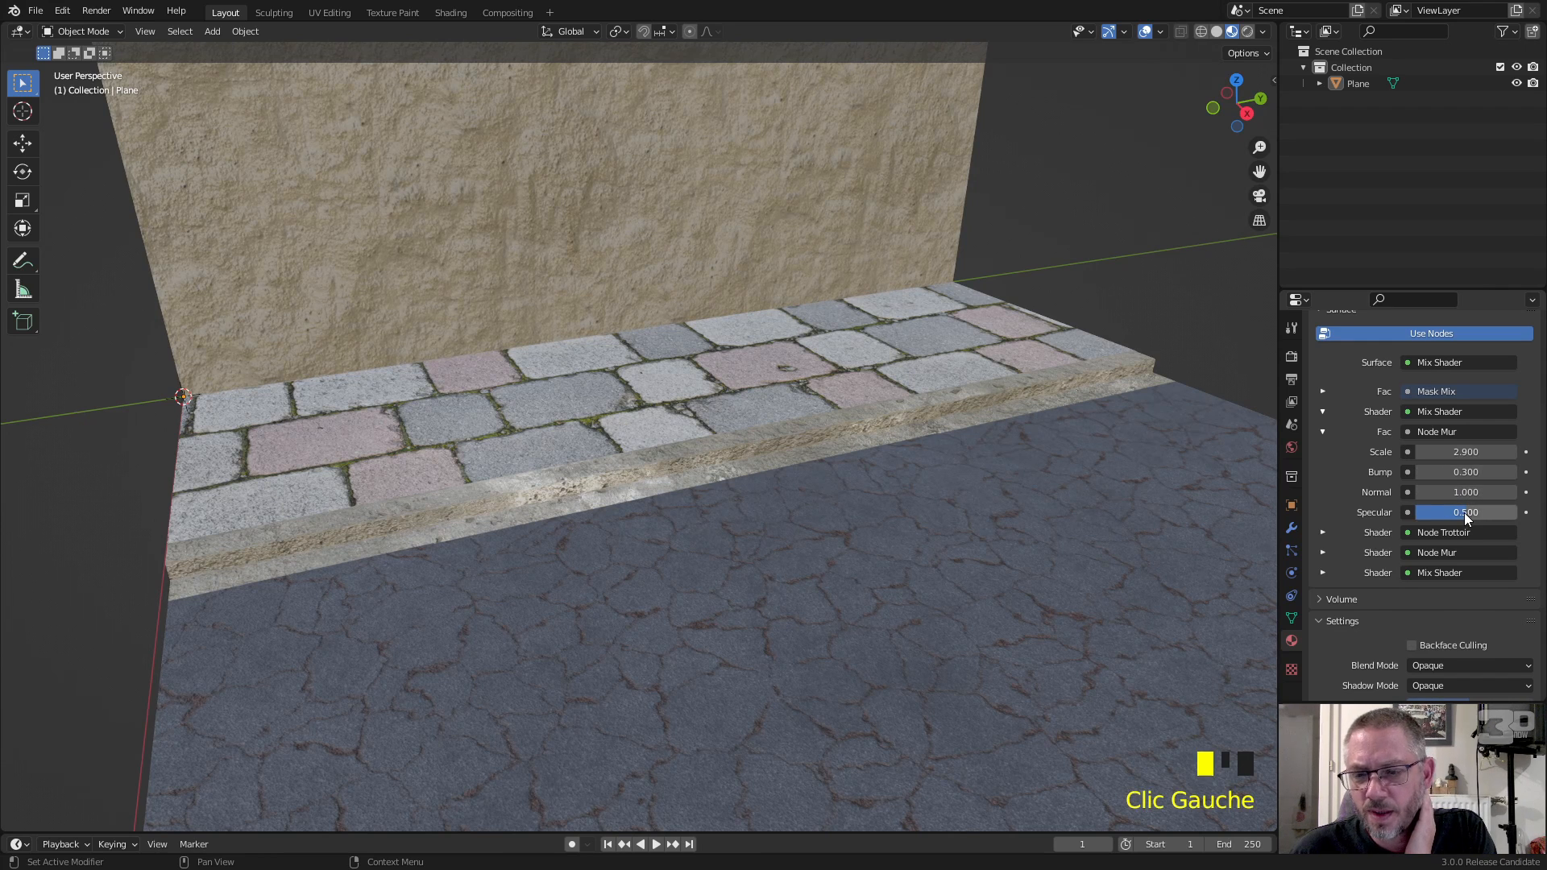
pyautogui.moveTo(1471, 518); pyautogui.dragTo(1419, 518)
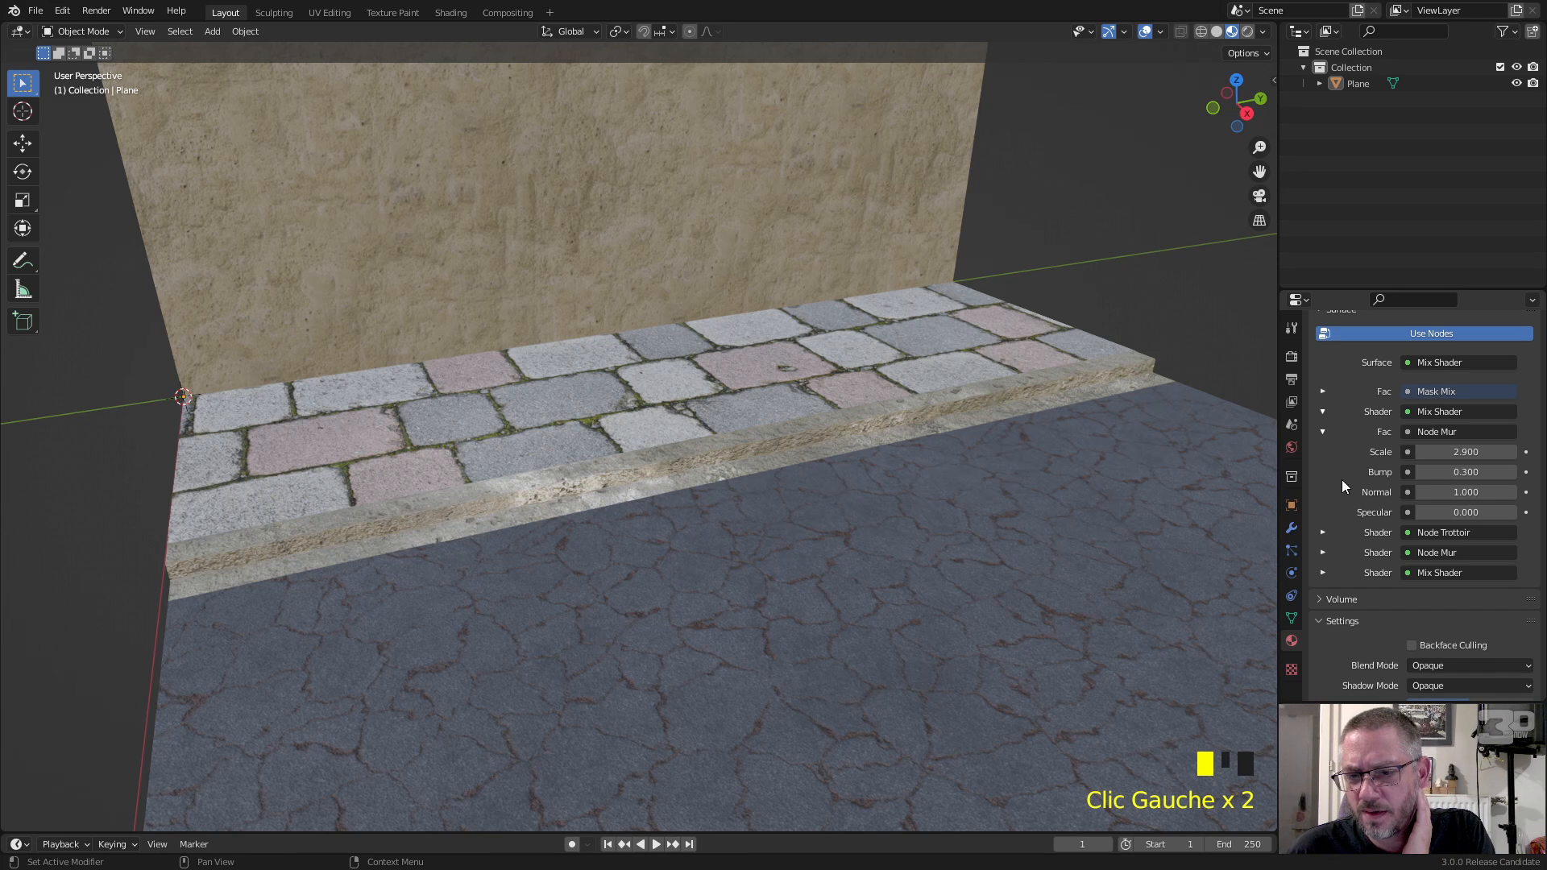
# Set the Node Trottoir group to Scale 4.62 and Move Y 1.23 so the sidewalk pavers align with the kerb.
pyautogui.click(1322, 534)
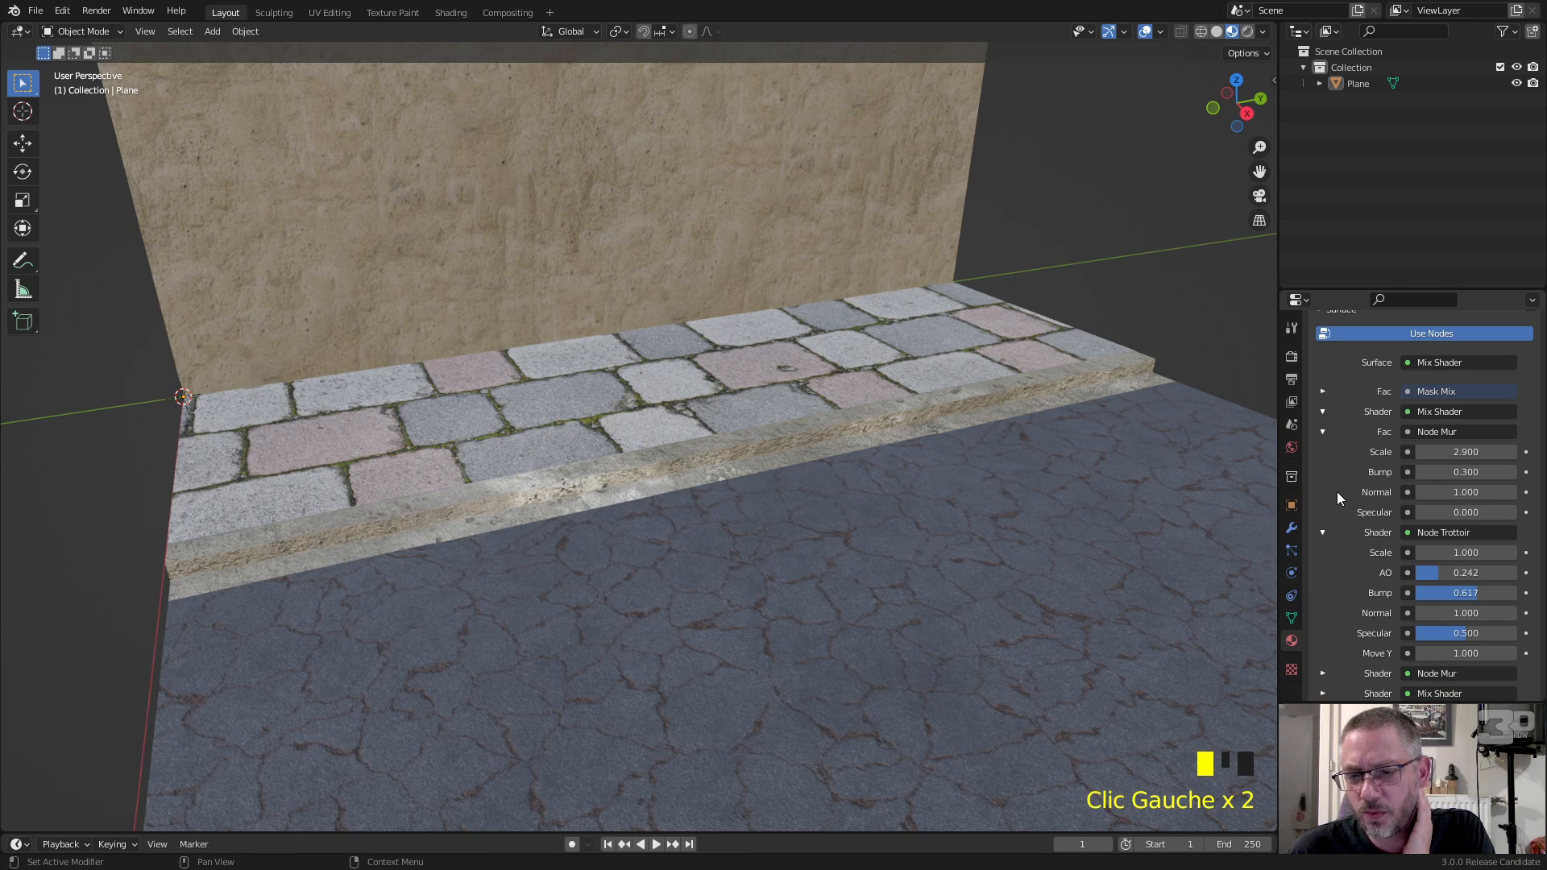
pyautogui.scroll(-4, 1337, 489)
pyautogui.moveTo(1461, 425); pyautogui.dragTo(1538, 424)
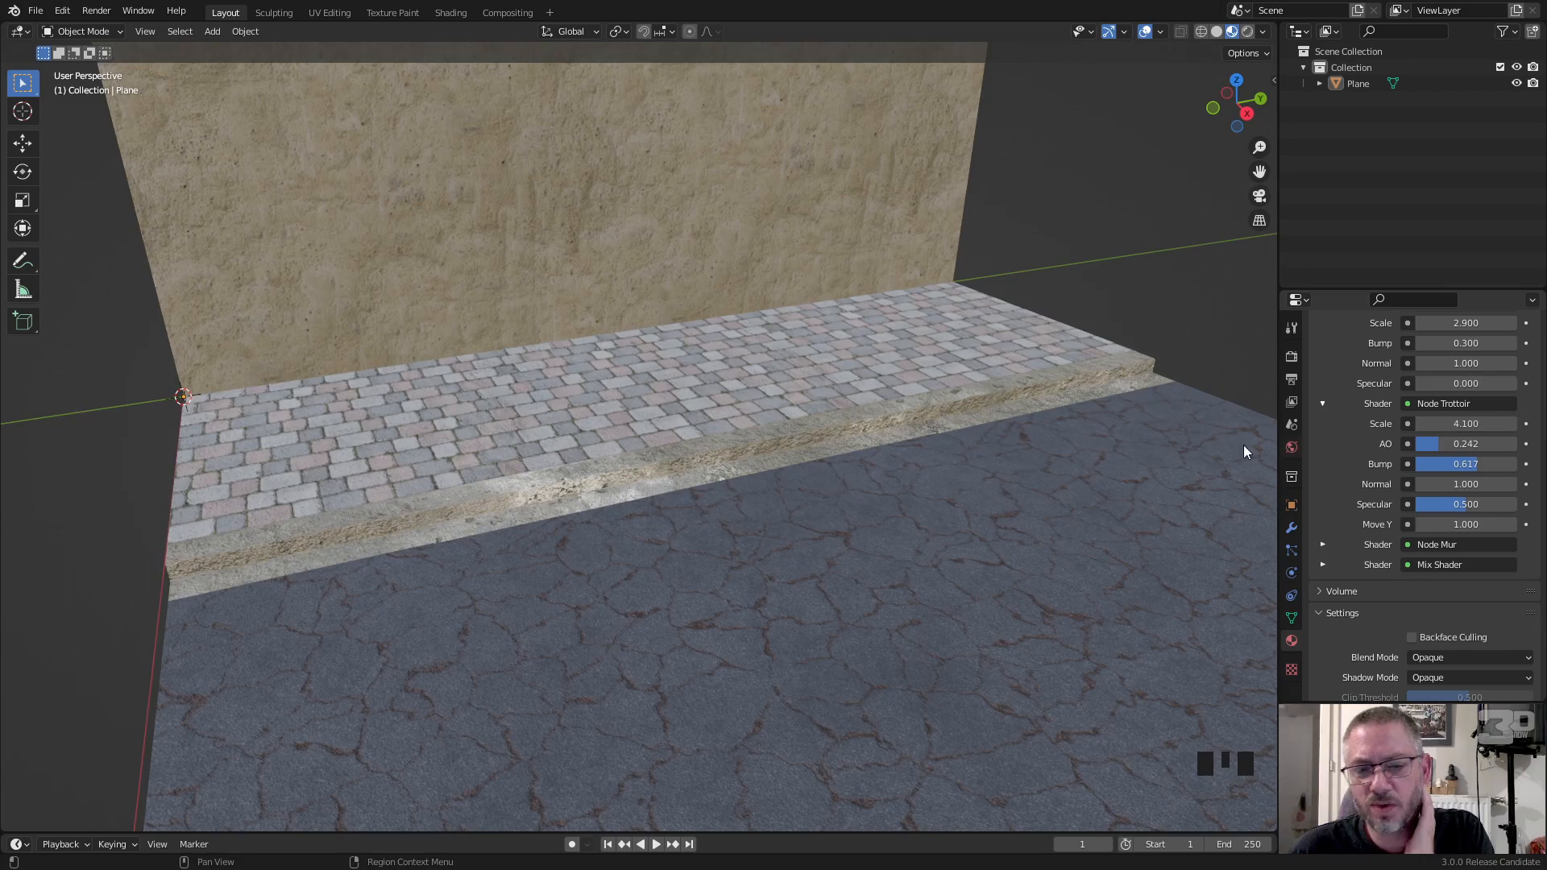
pyautogui.scroll(2, 849, 448)
pyautogui.moveTo(849, 448); pyautogui.dragTo(961, 447, button='middle')
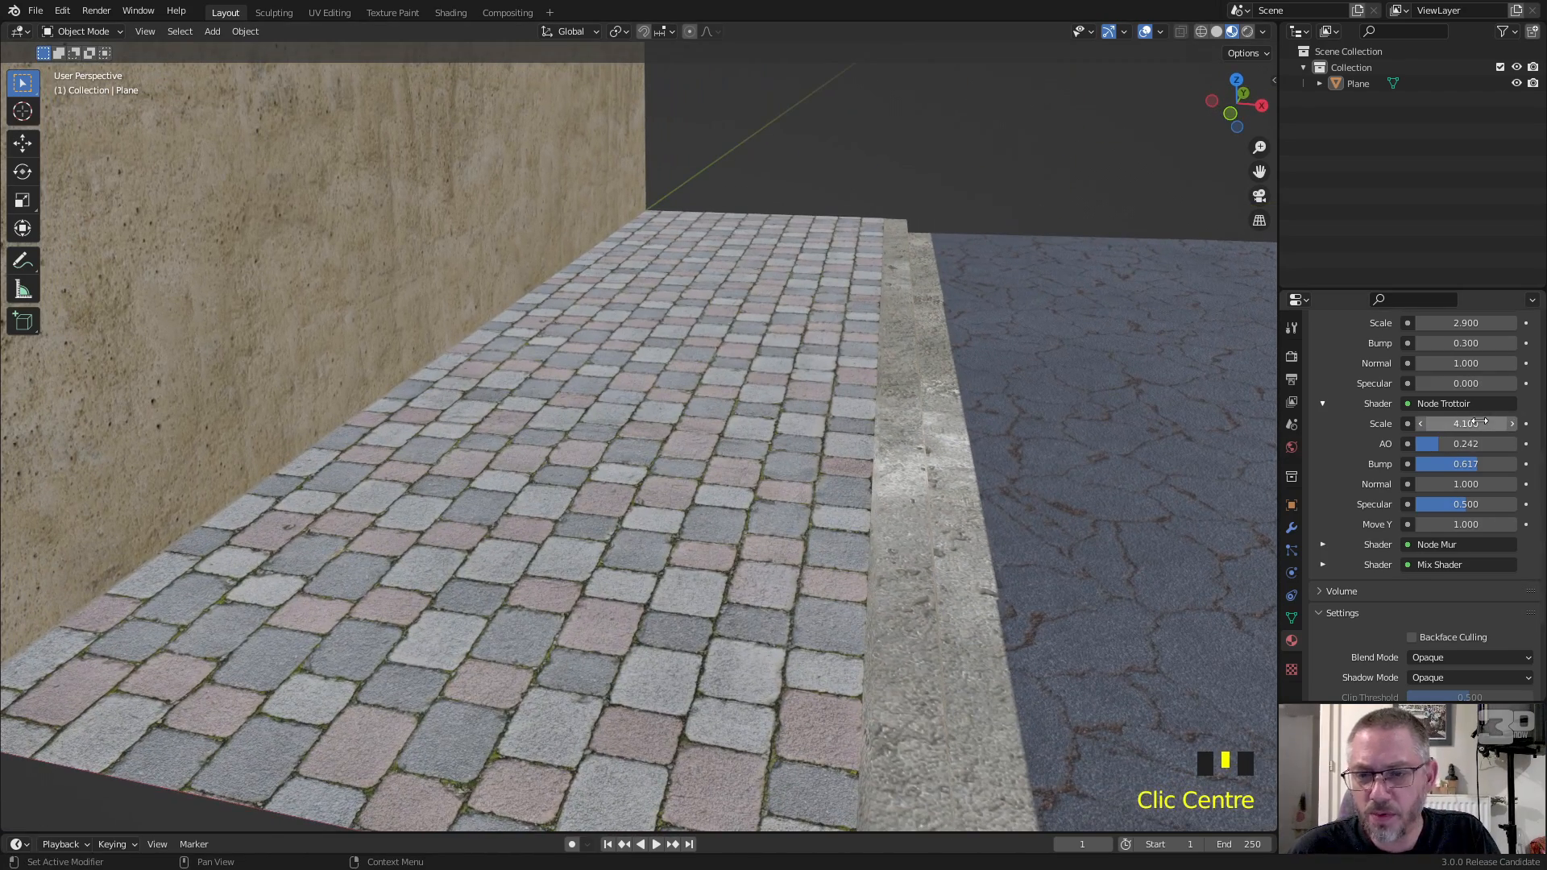
pyautogui.moveTo(1478, 423); pyautogui.dragTo(1448, 423)
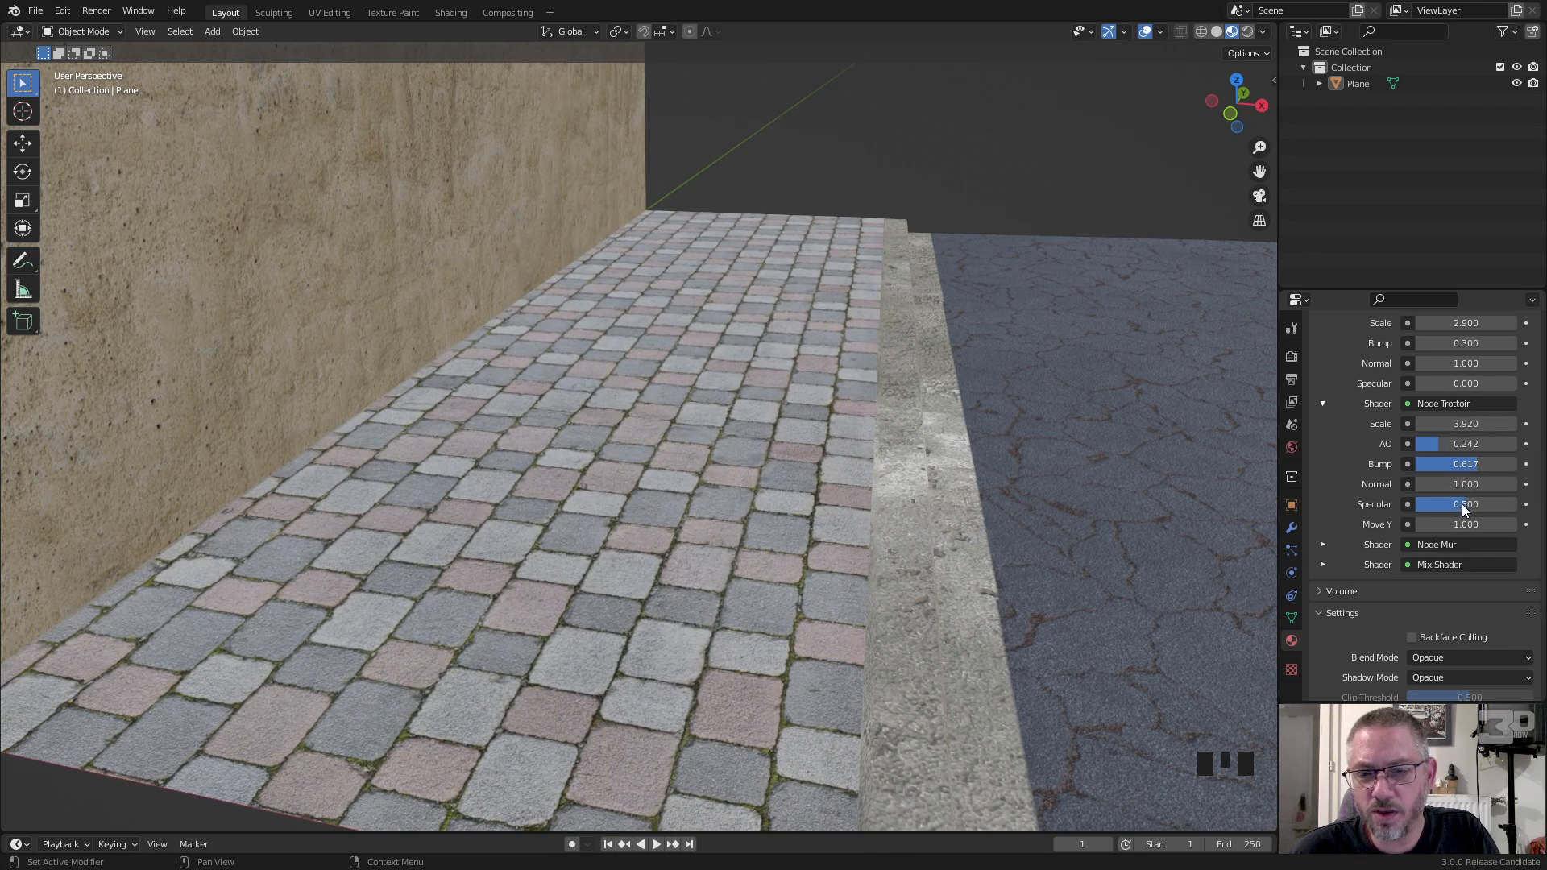
pyautogui.keyDown('shift'); pyautogui.moveTo(1457, 524); pyautogui.dragTo(1457, 523); pyautogui.keyUp('shift')
pyautogui.keyDown('shift'); pyautogui.moveTo(1457, 424); pyautogui.dragTo(1477, 425); pyautogui.keyUp('shift')
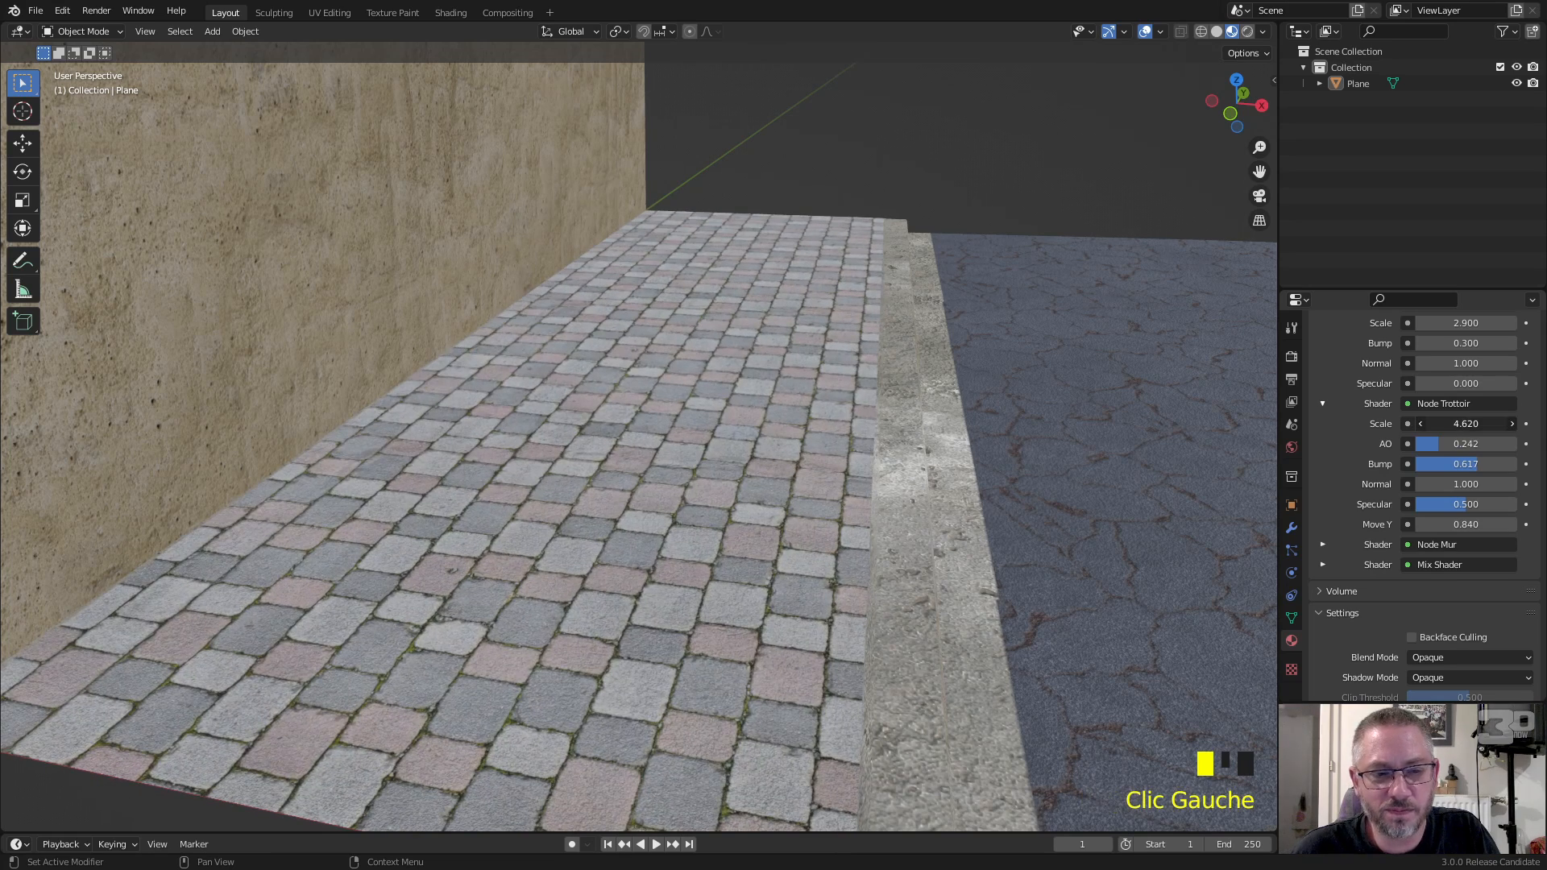
pyautogui.moveTo(1459, 525); pyautogui.dragTo(1475, 525)
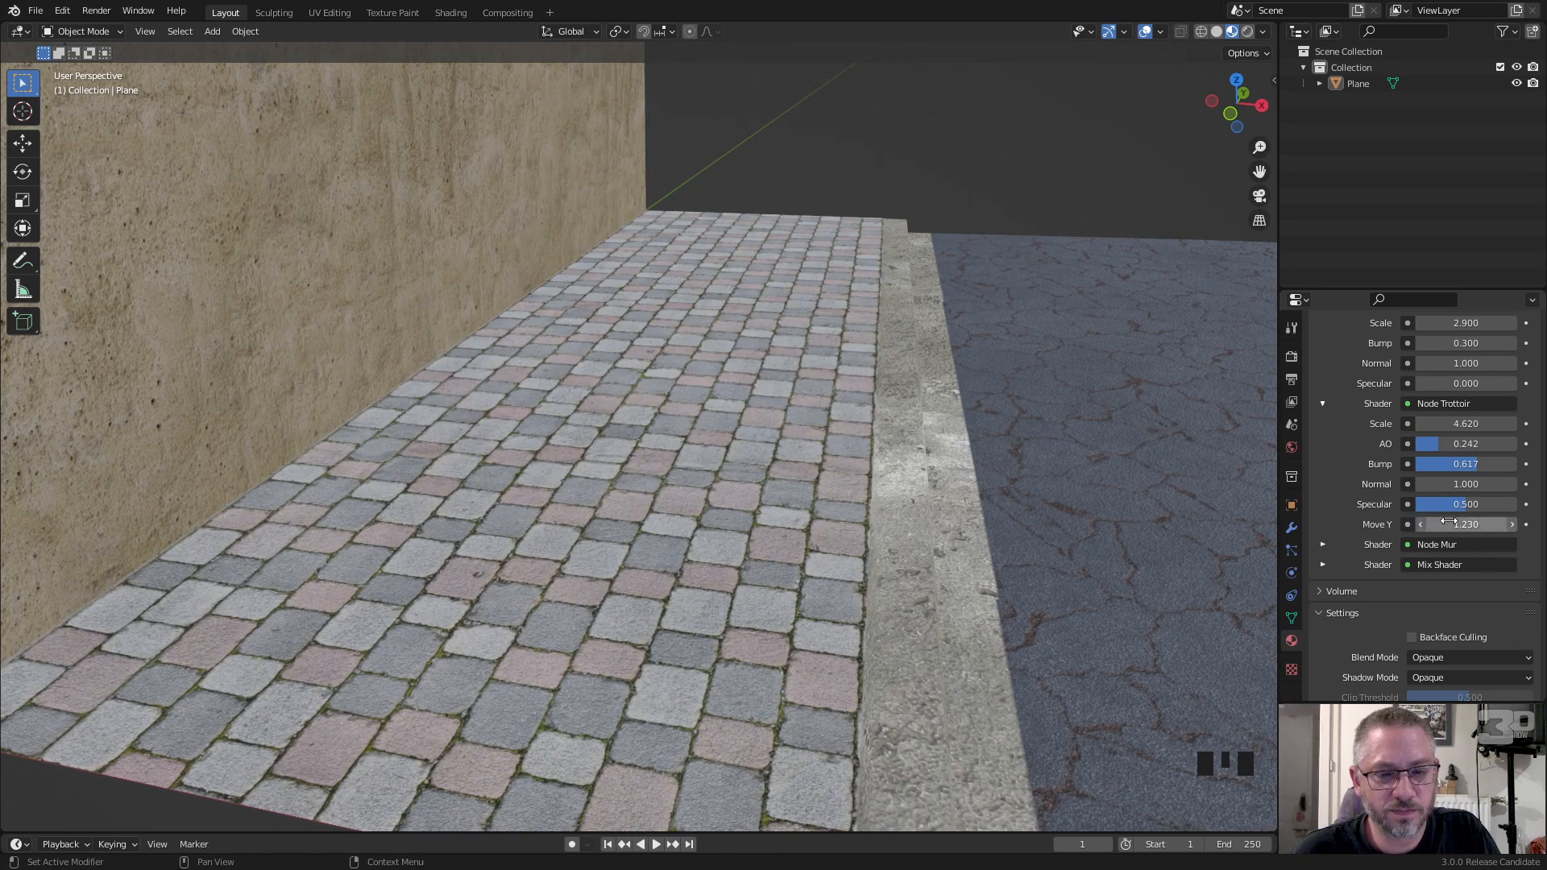
pyautogui.moveTo(754, 355); pyautogui.dragTo(1199, 473, button='middle')
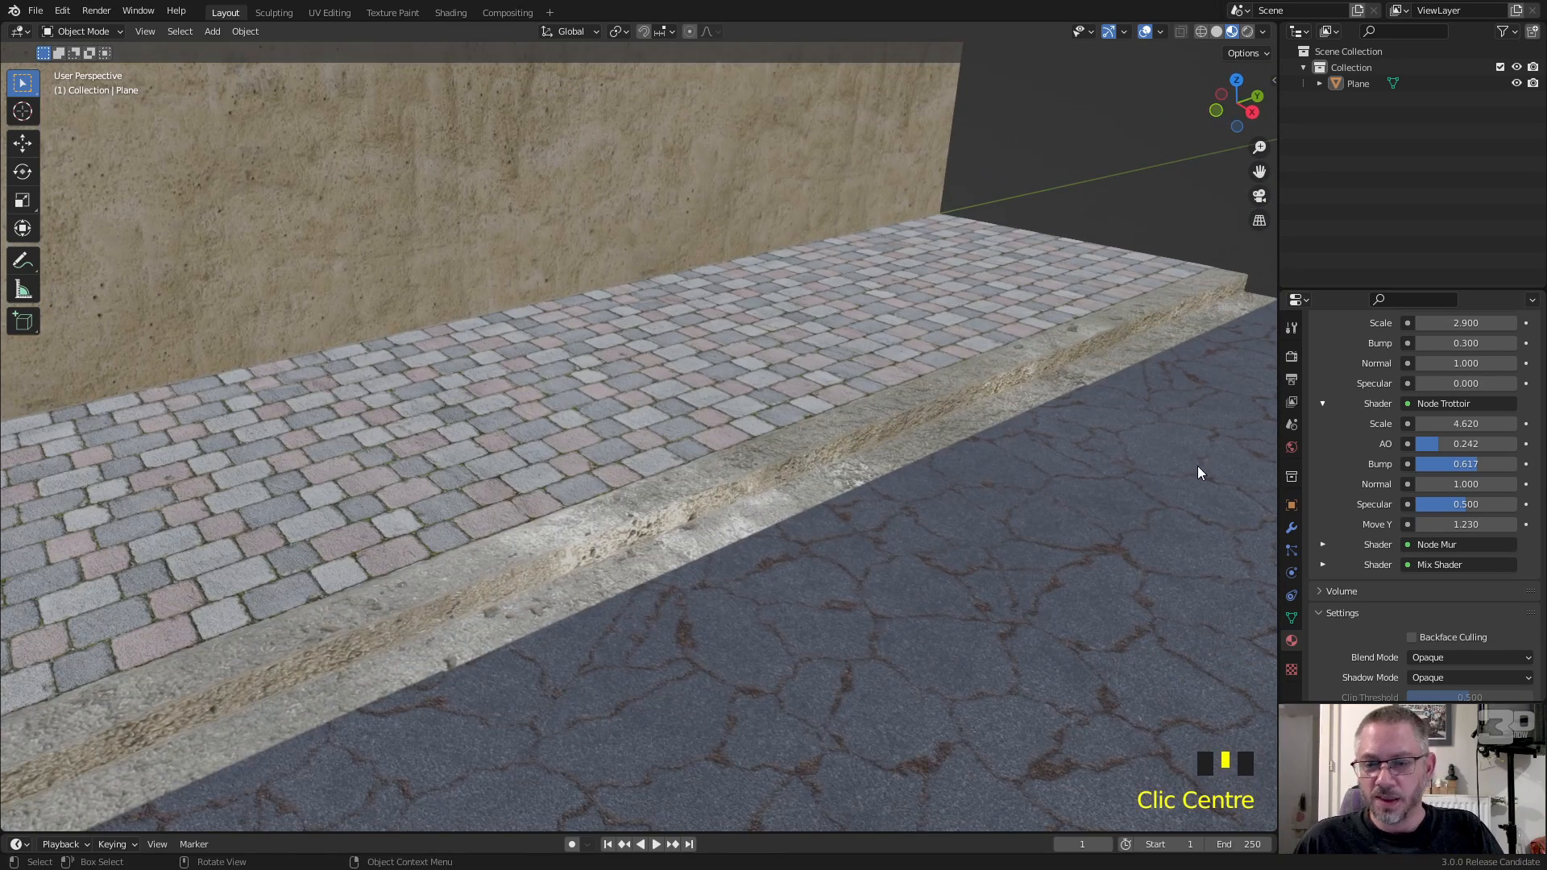
# Try a different wall Scale through the second Node Mur entry of the material.
pyautogui.click(1322, 403)
pyautogui.click(1323, 430)
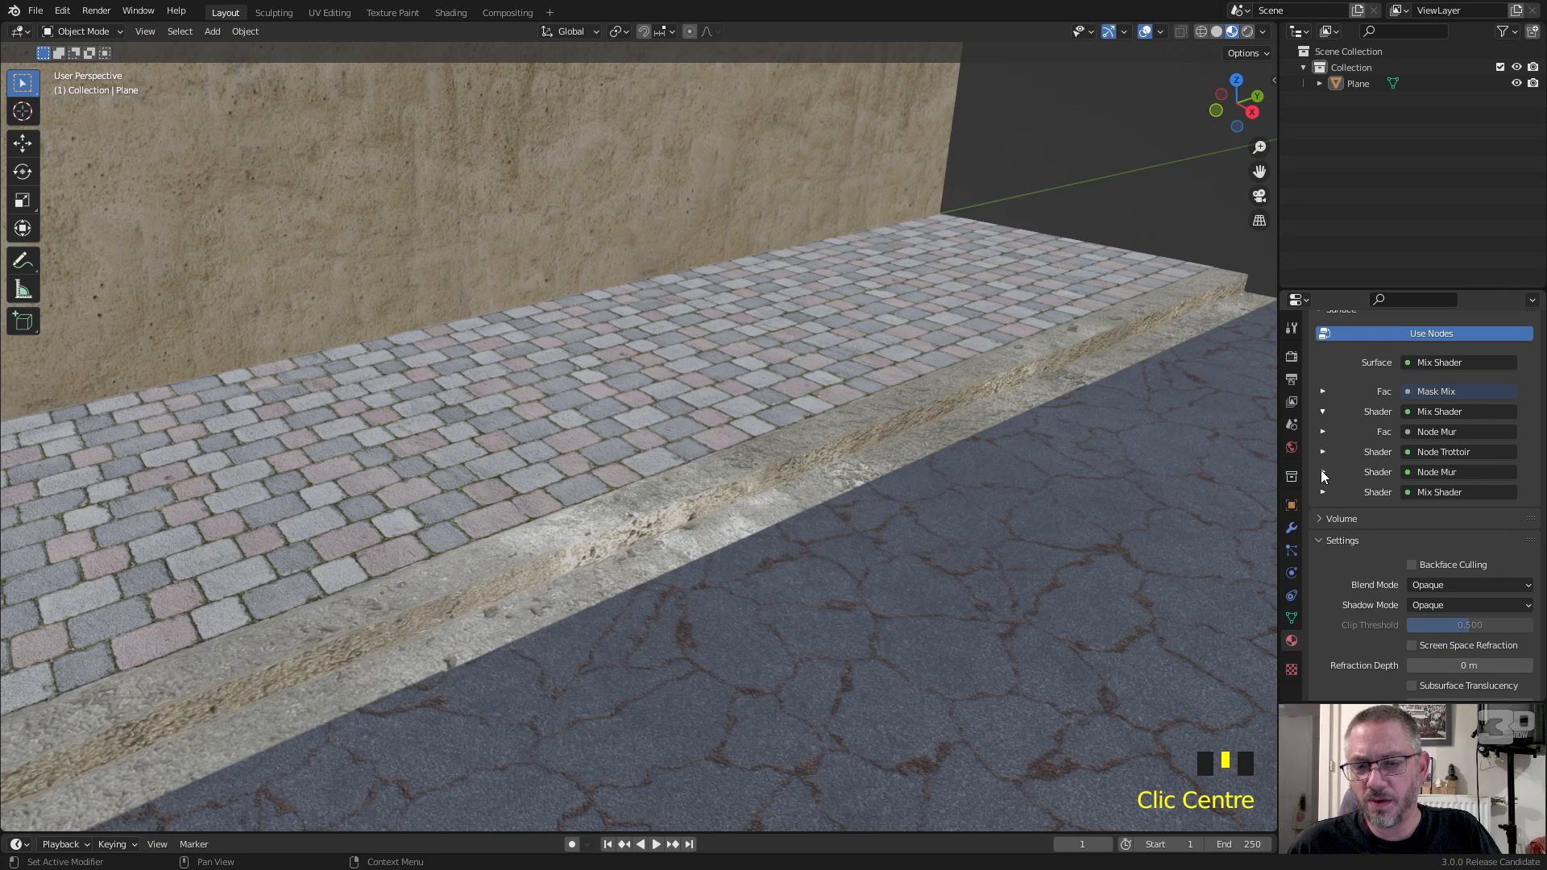
pyautogui.click(1323, 472)
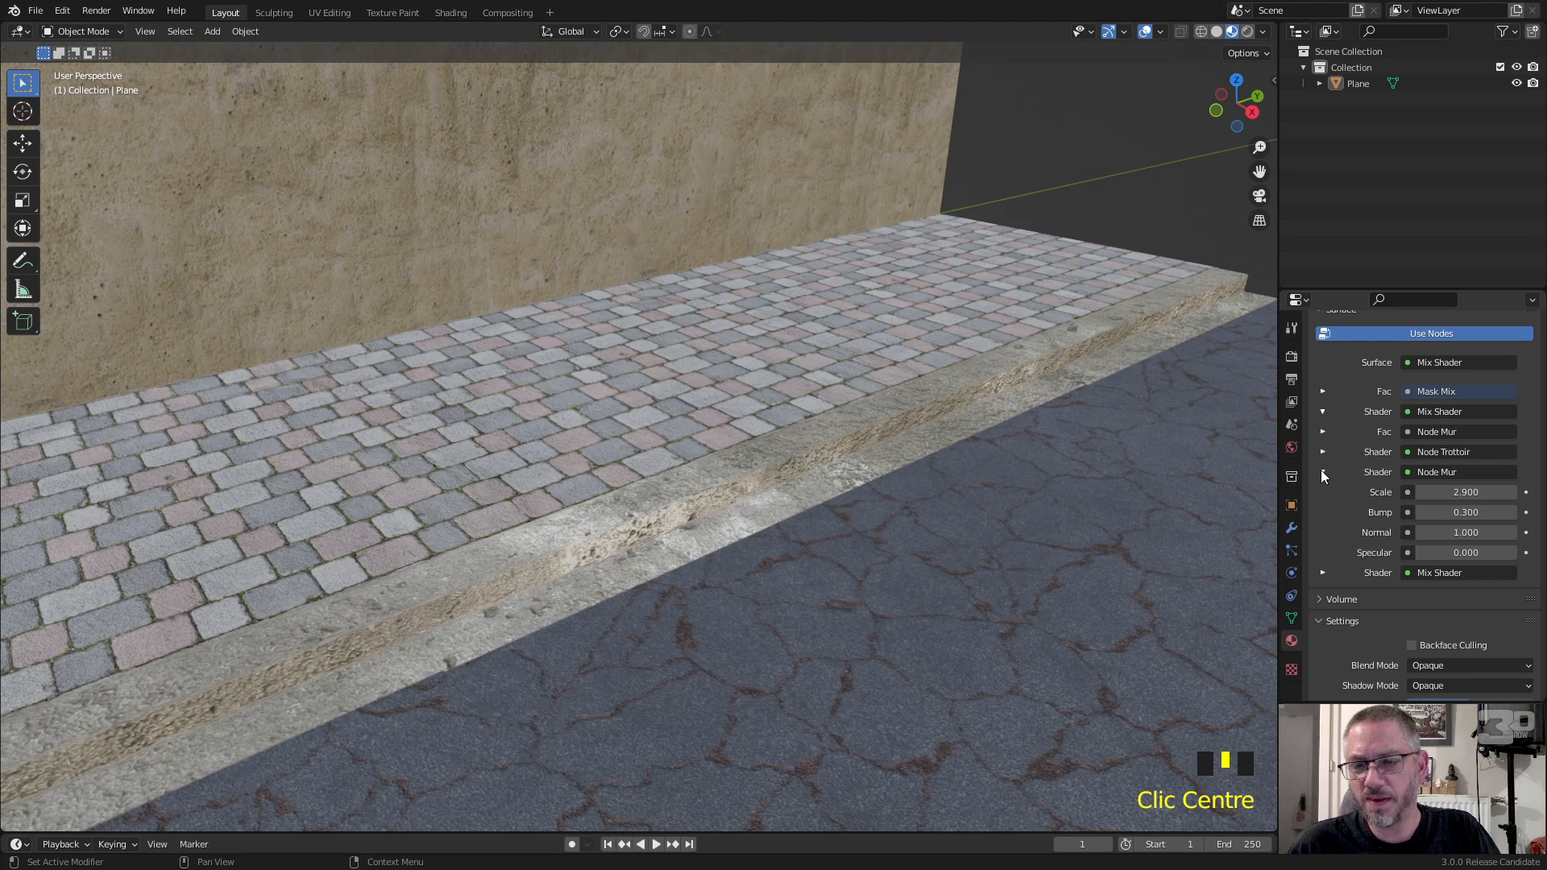
pyautogui.moveTo(1451, 492); pyautogui.dragTo(1467, 492)
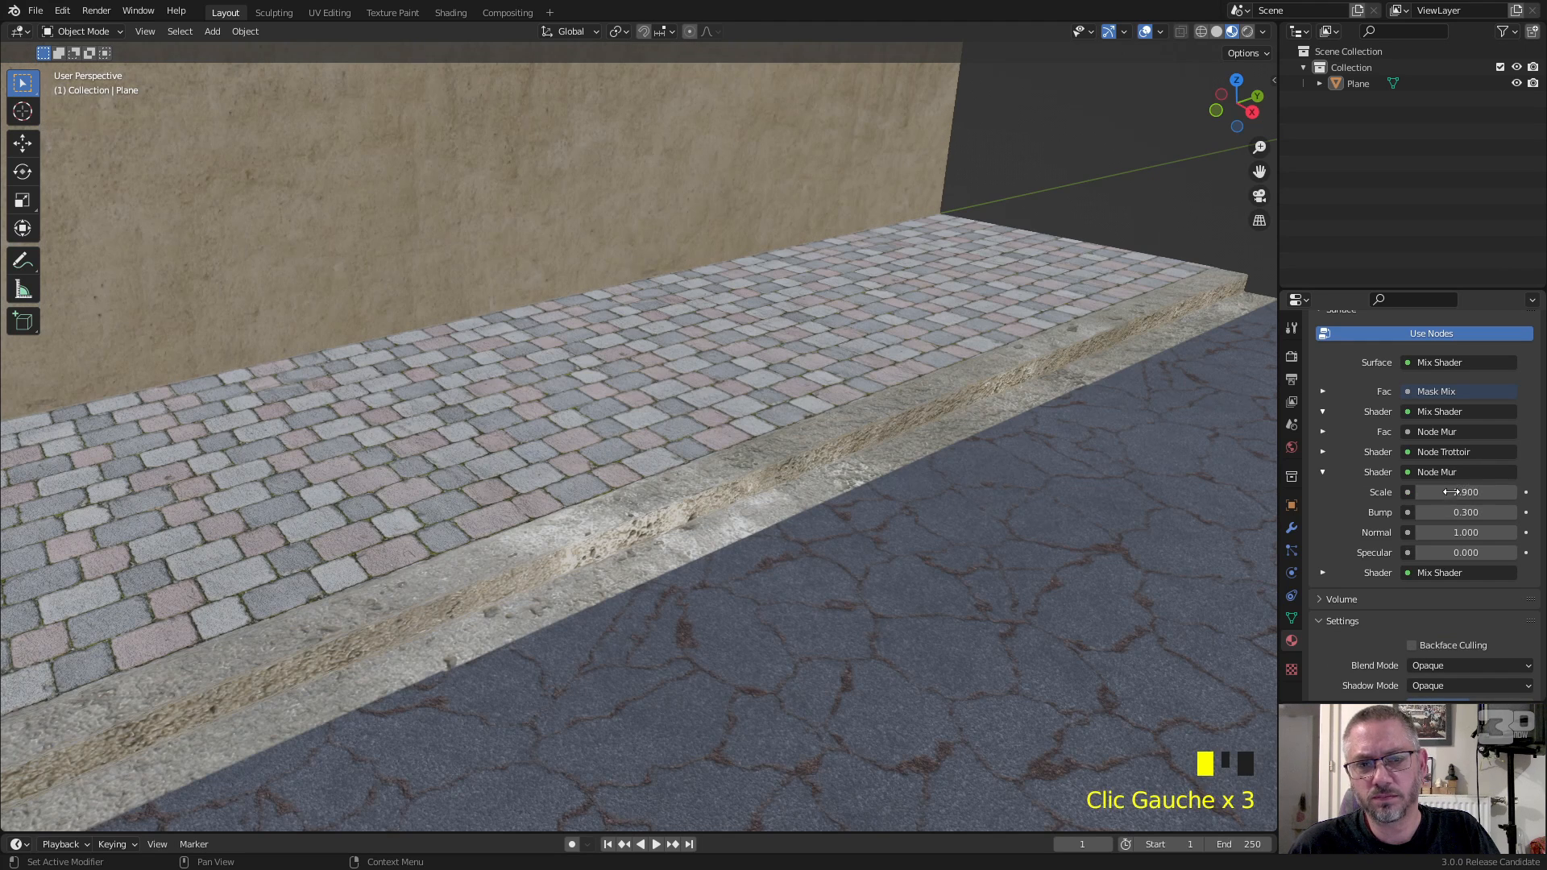
pyautogui.click(1322, 472)
# Set the kerb's Node Pavé group to Scale 2.7, Bump 0.293, Normal 0.1 and Specular 0.
pyautogui.click(1323, 492)
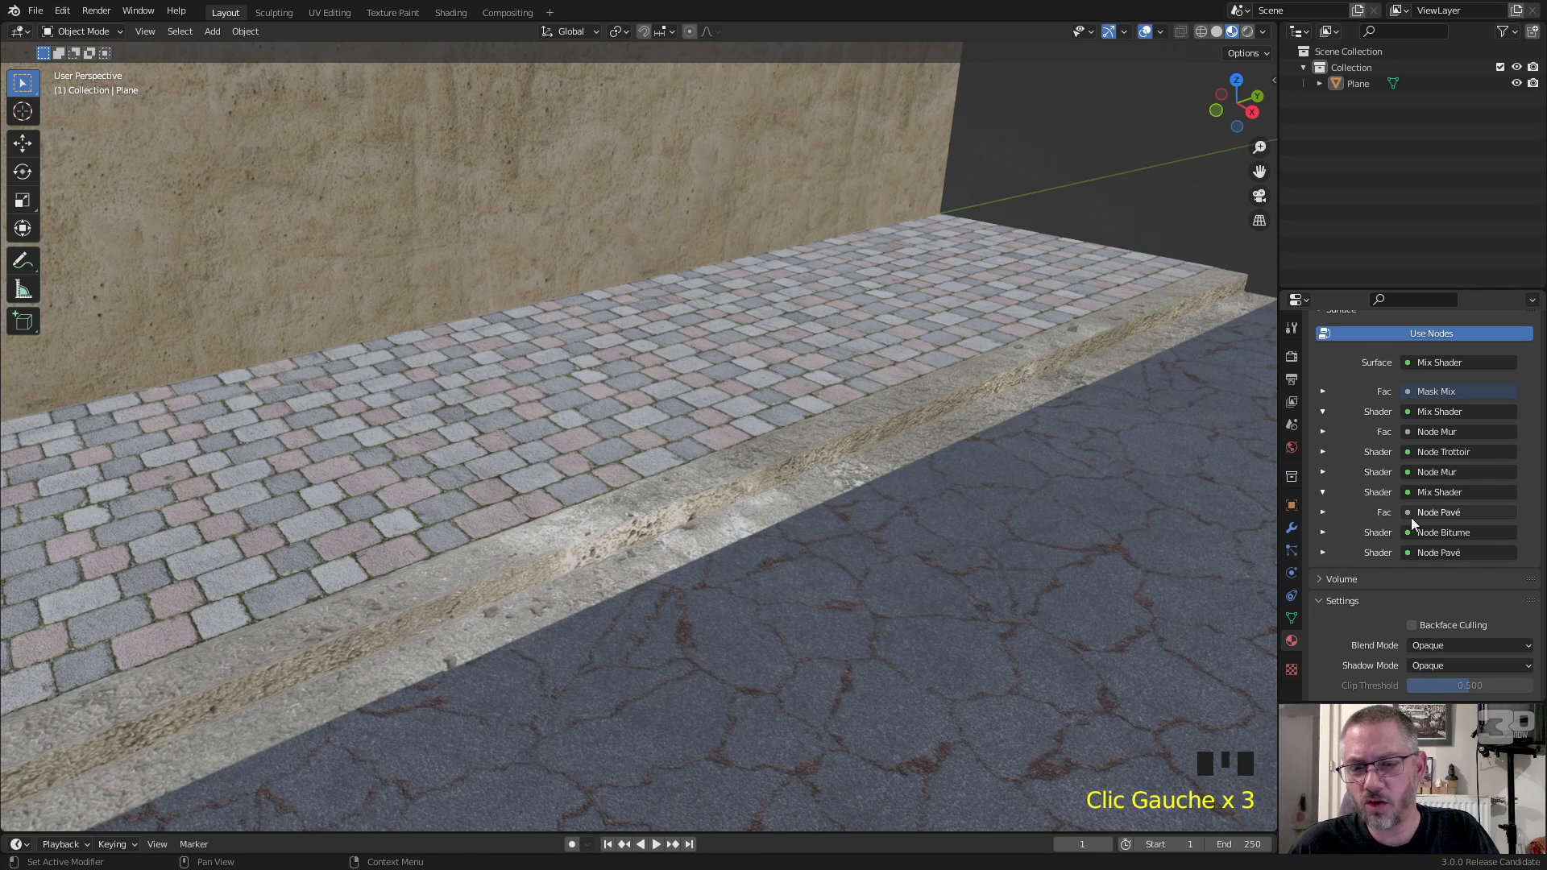
pyautogui.click(1323, 512)
pyautogui.moveTo(1471, 531); pyautogui.dragTo(1431, 598)
pyautogui.moveTo(765, 539); pyautogui.dragTo(924, 535, button='middle')
pyautogui.moveTo(1471, 532); pyautogui.dragTo(1390, 532)
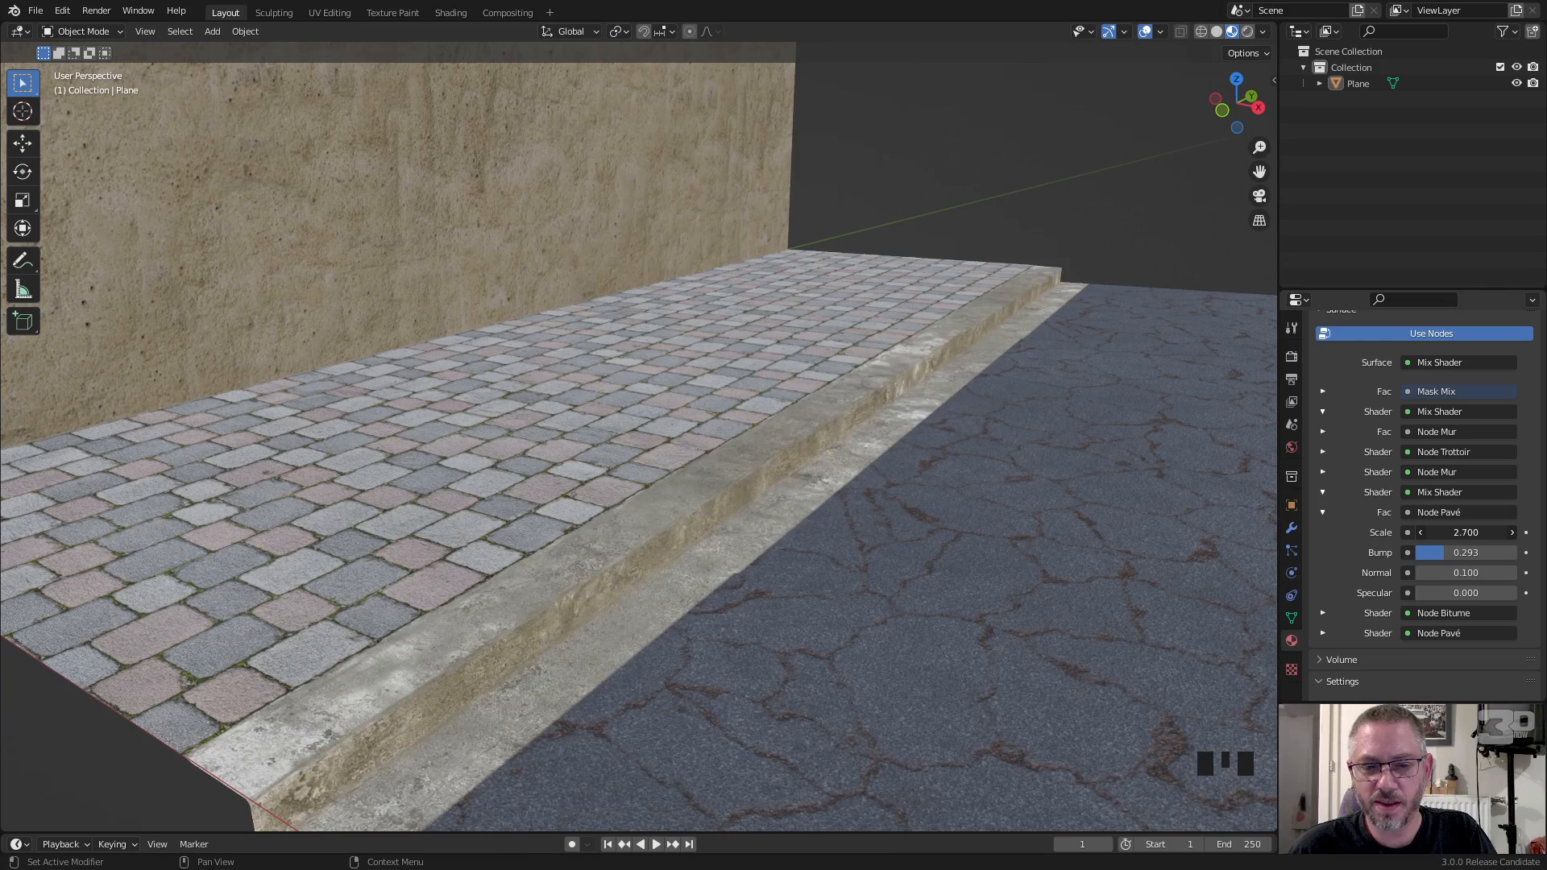
pyautogui.moveTo(1128, 484); pyautogui.dragTo(1056, 508, button='middle')
pyautogui.scroll(-2, 854, 540)
pyautogui.moveTo(854, 540); pyautogui.dragTo(1015, 546, button='middle')
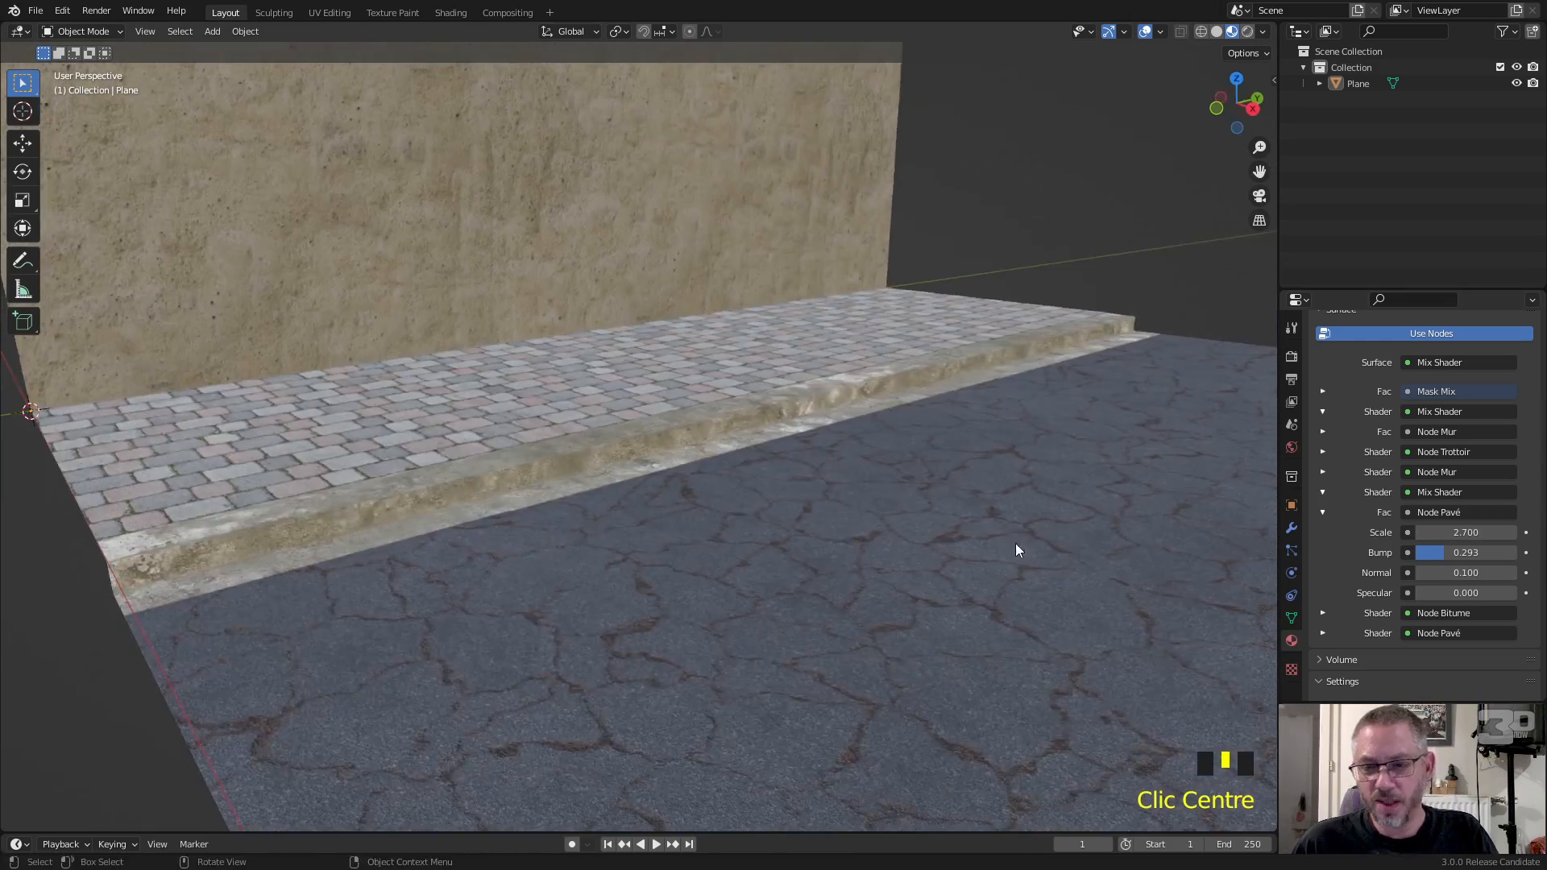
# Compare the parameters of the two Node Pavé entries in the nested Mix Shader.
pyautogui.click(1322, 512)
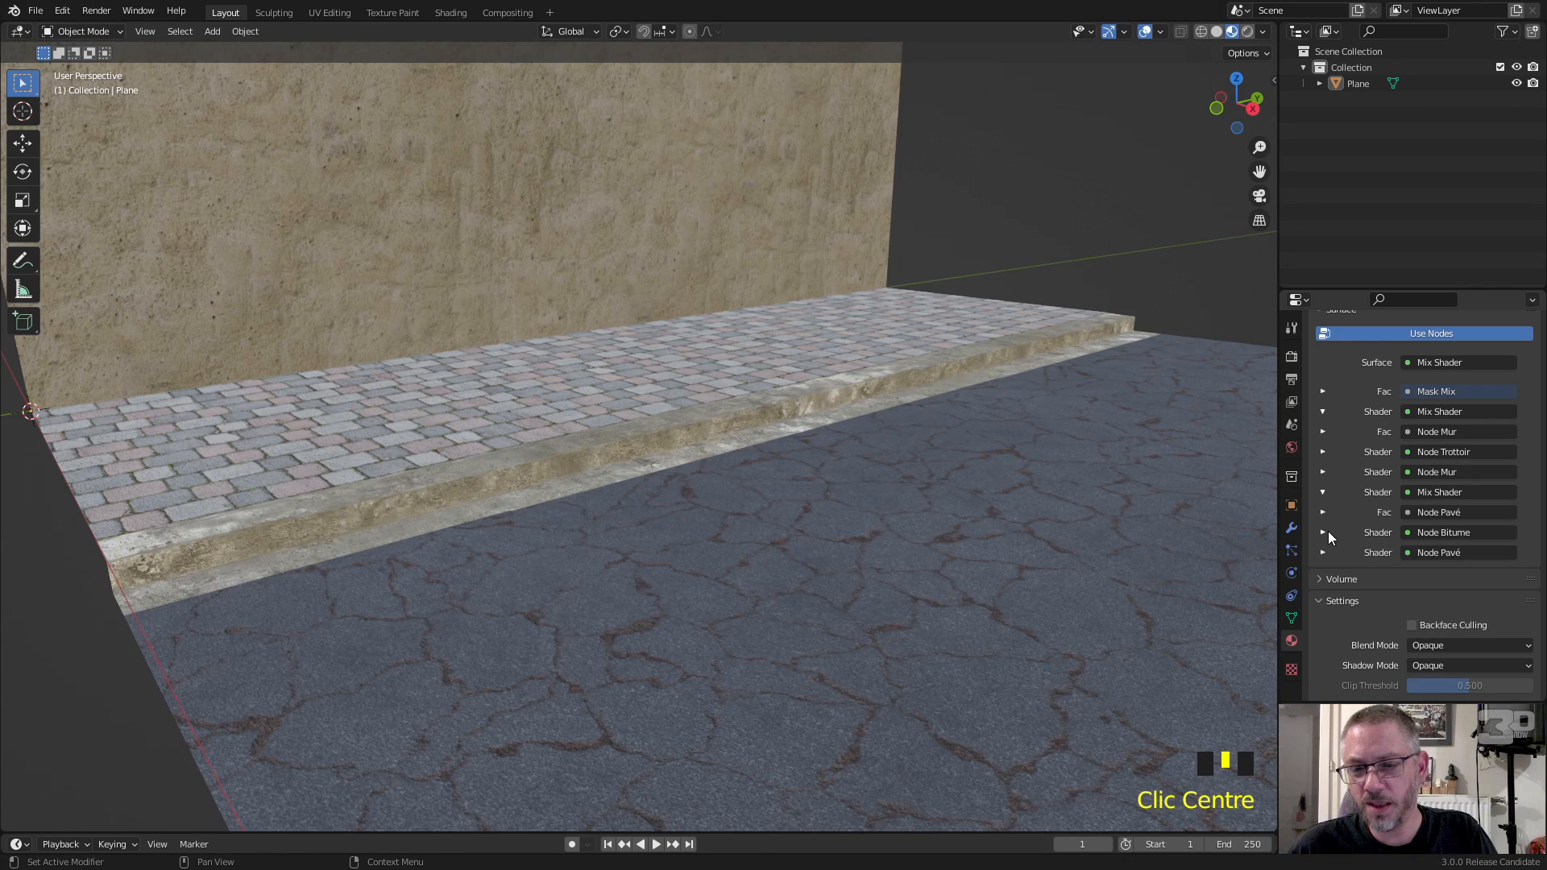
pyautogui.click(1323, 532)
pyautogui.click(1323, 531)
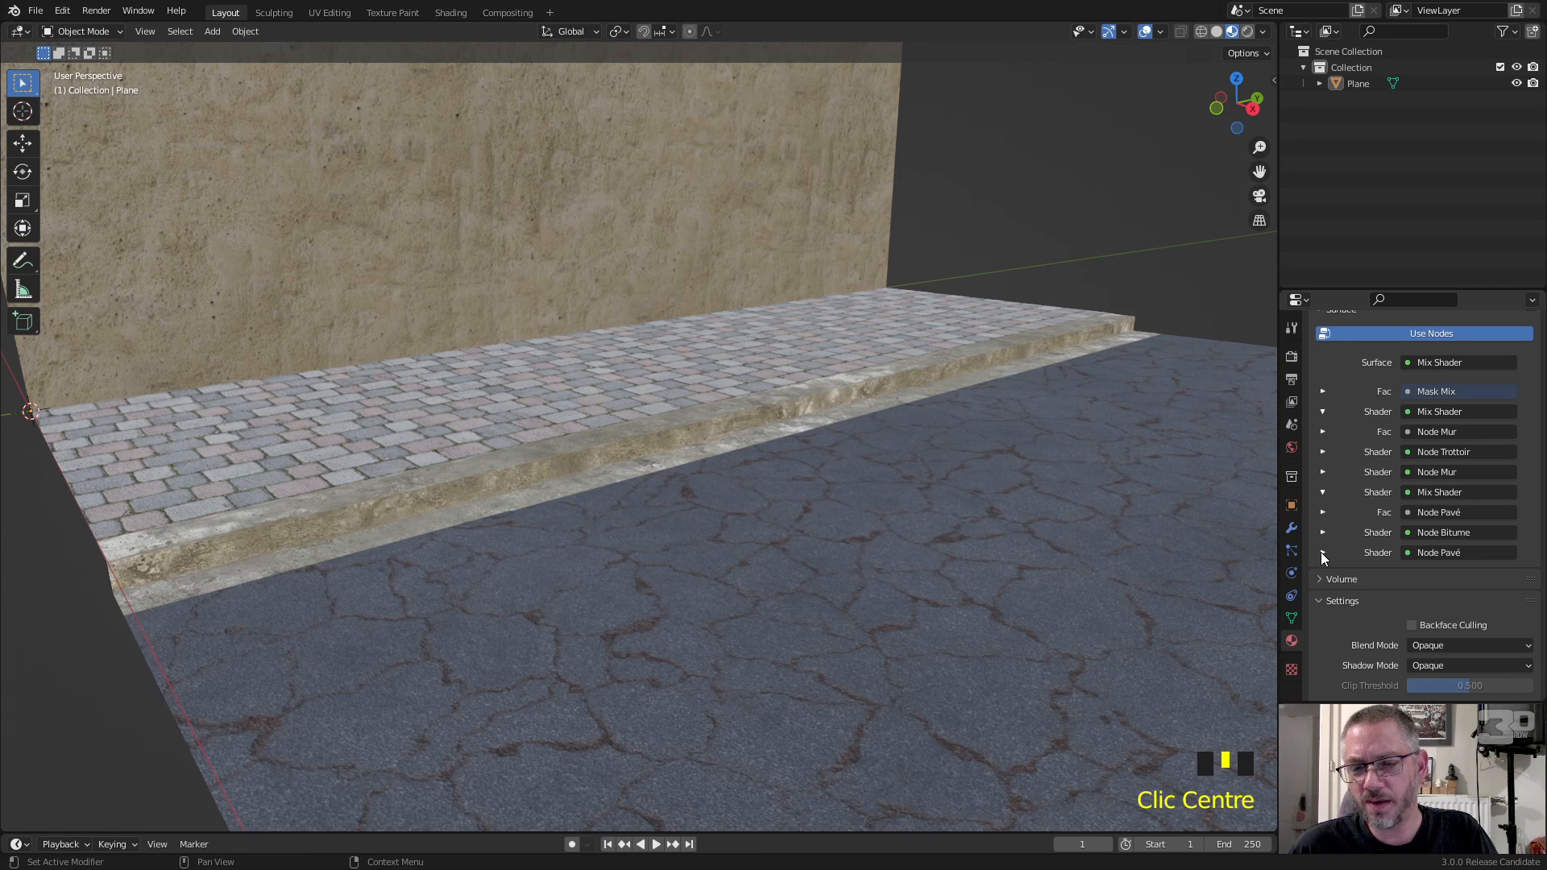
pyautogui.click(1323, 553)
pyautogui.click(1323, 511)
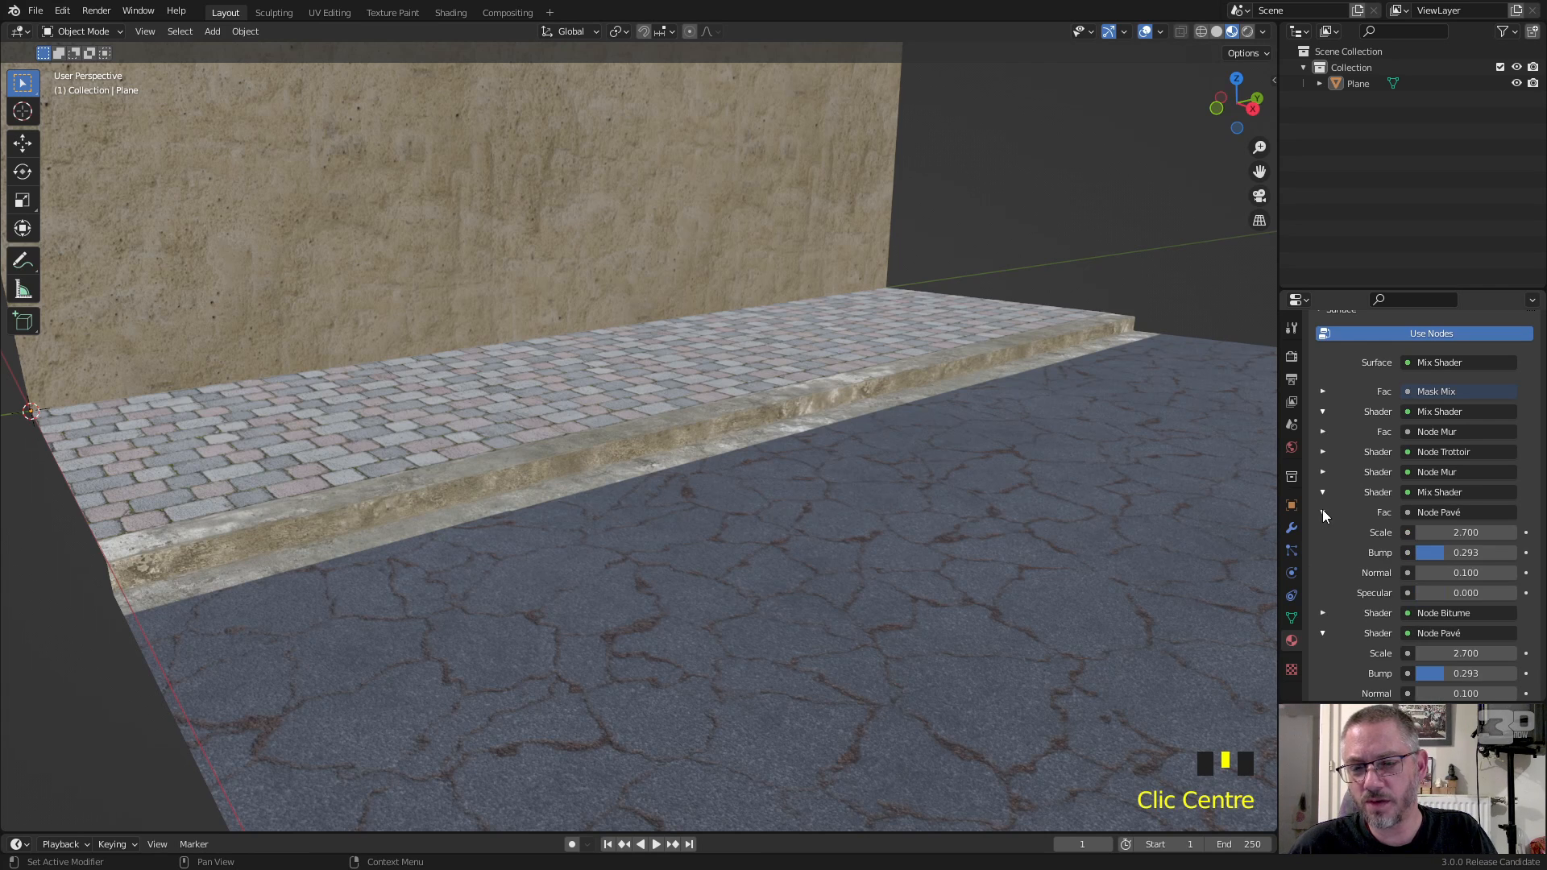
pyautogui.click(1323, 511)
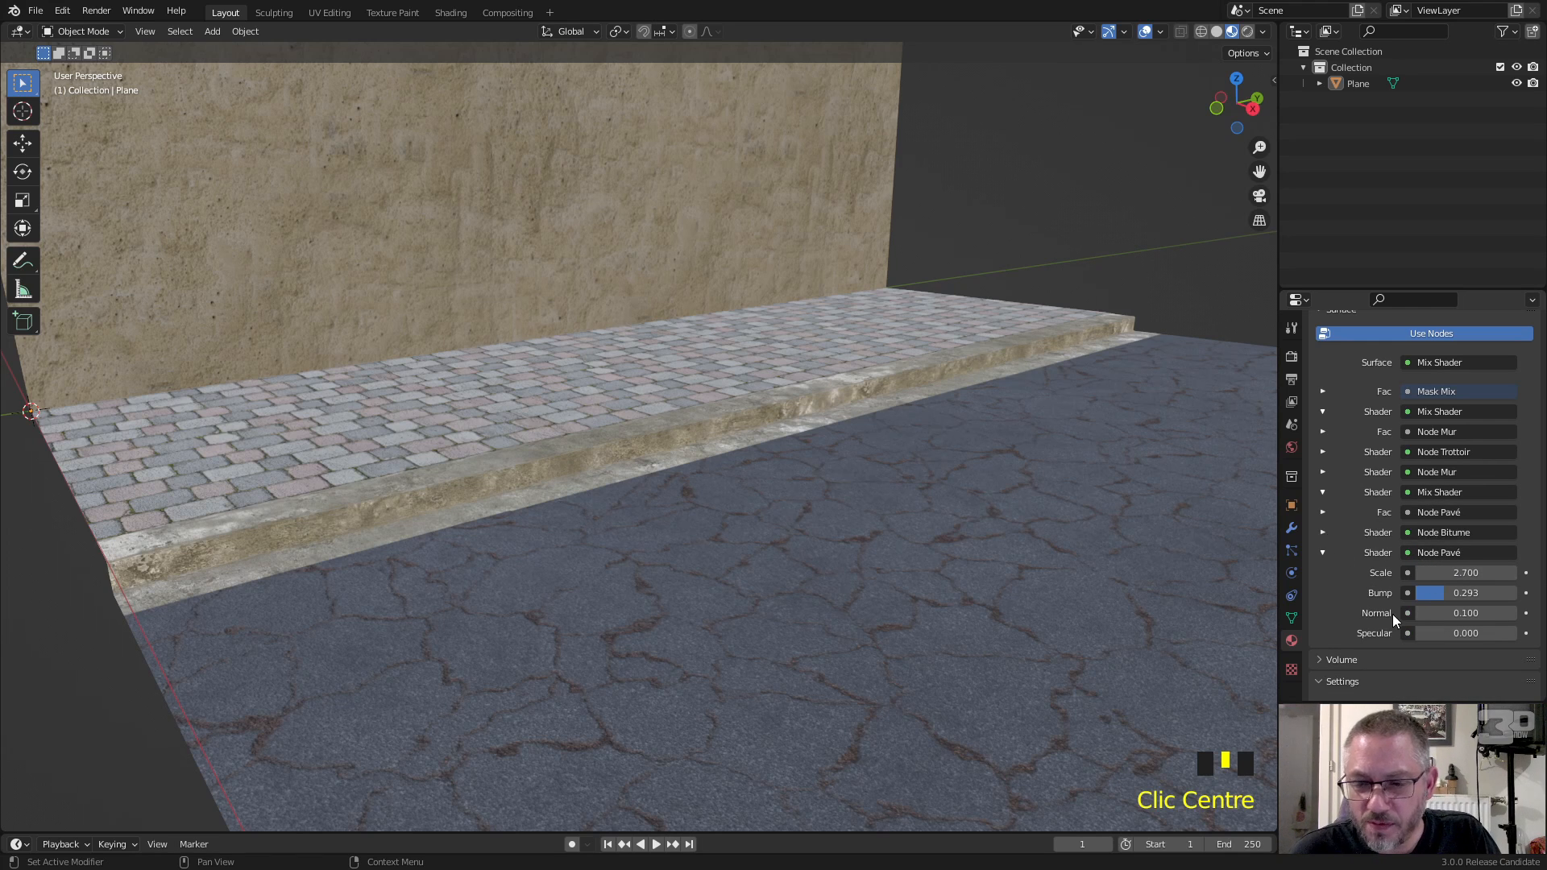
pyautogui.moveTo(1456, 574)
pyautogui.mouseDown()
pyautogui.moveTo(1403, 574)
pyautogui.moveTo(1456, 573)
pyautogui.mouseUp()
pyautogui.click(1322, 553)
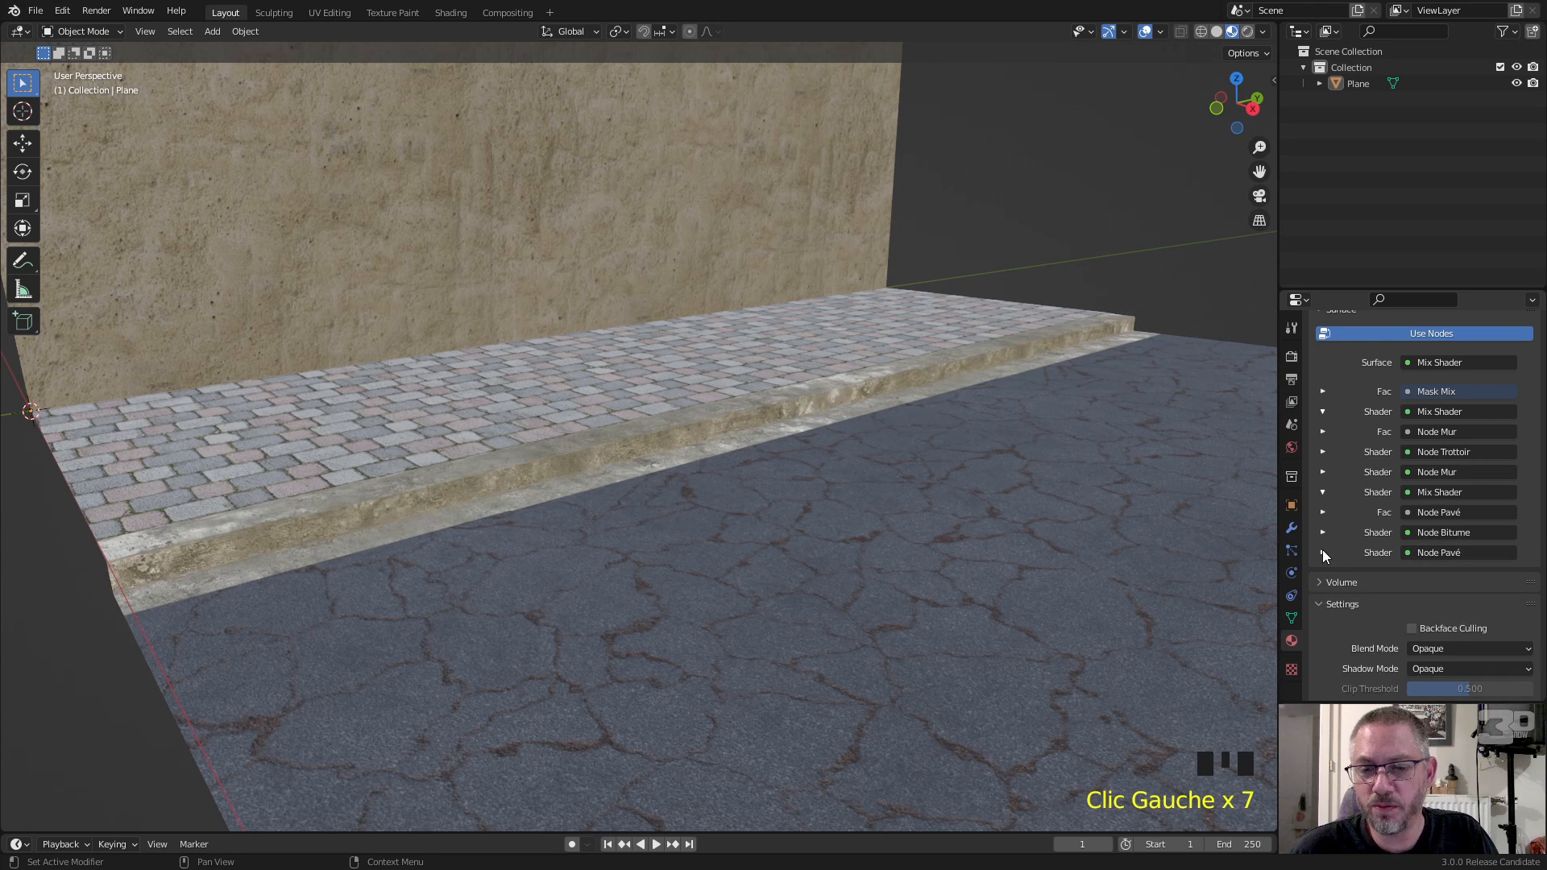
# Set the road's Node Bitume group to Scale 2.8, Bump 0.591 and Specular 0.
pyautogui.click(1324, 533)
pyautogui.moveTo(1430, 553); pyautogui.dragTo(1467, 573)
pyautogui.moveTo(1059, 535); pyautogui.dragTo(894, 486, button='middle')
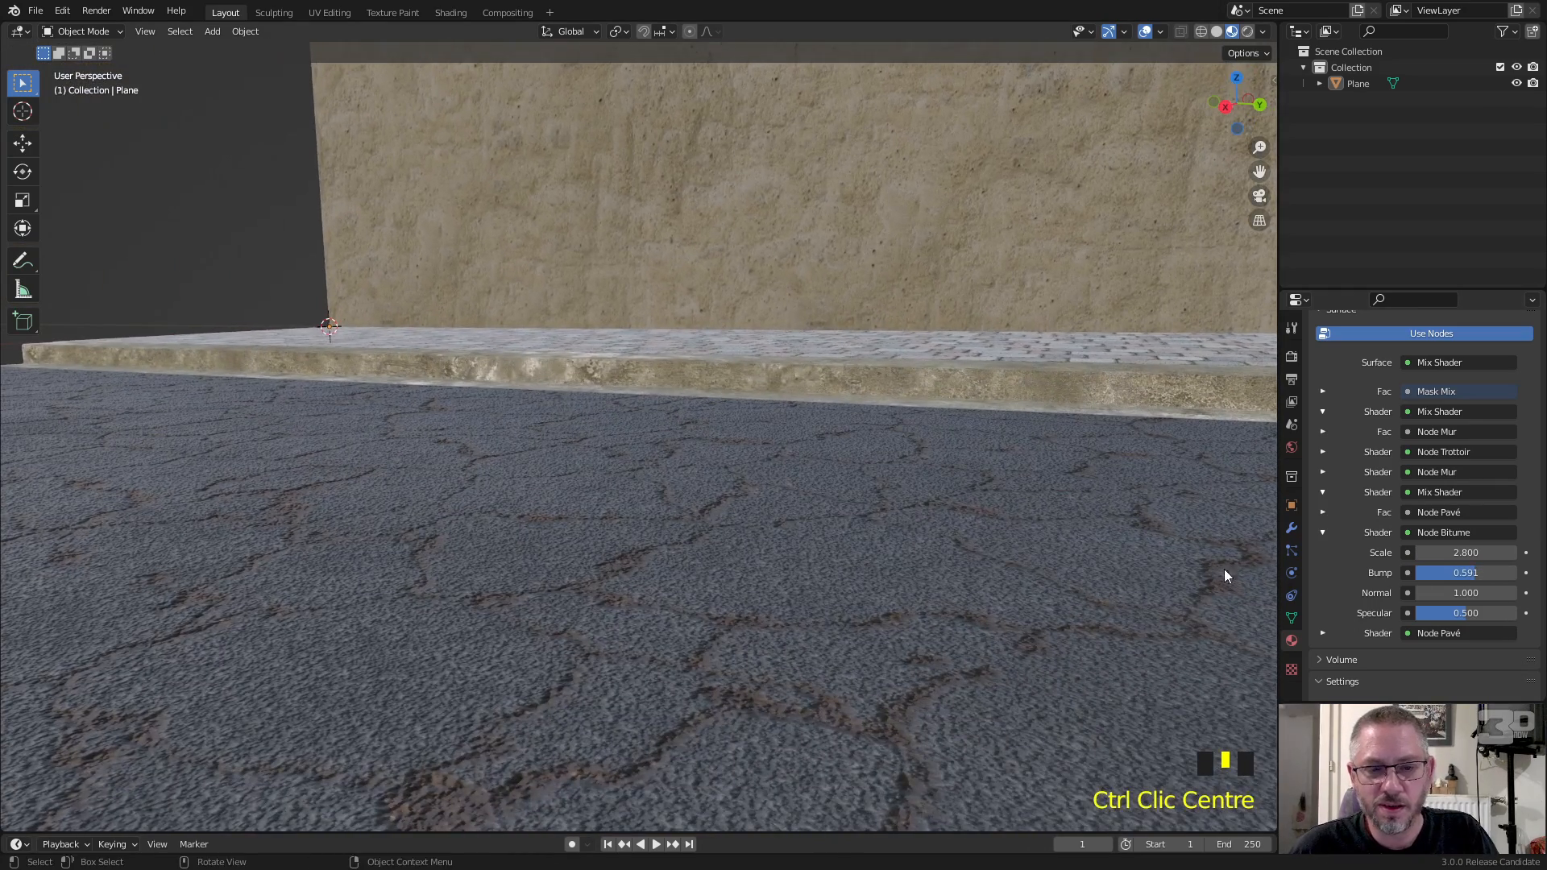
pyautogui.moveTo(1458, 614); pyautogui.dragTo(1402, 614)
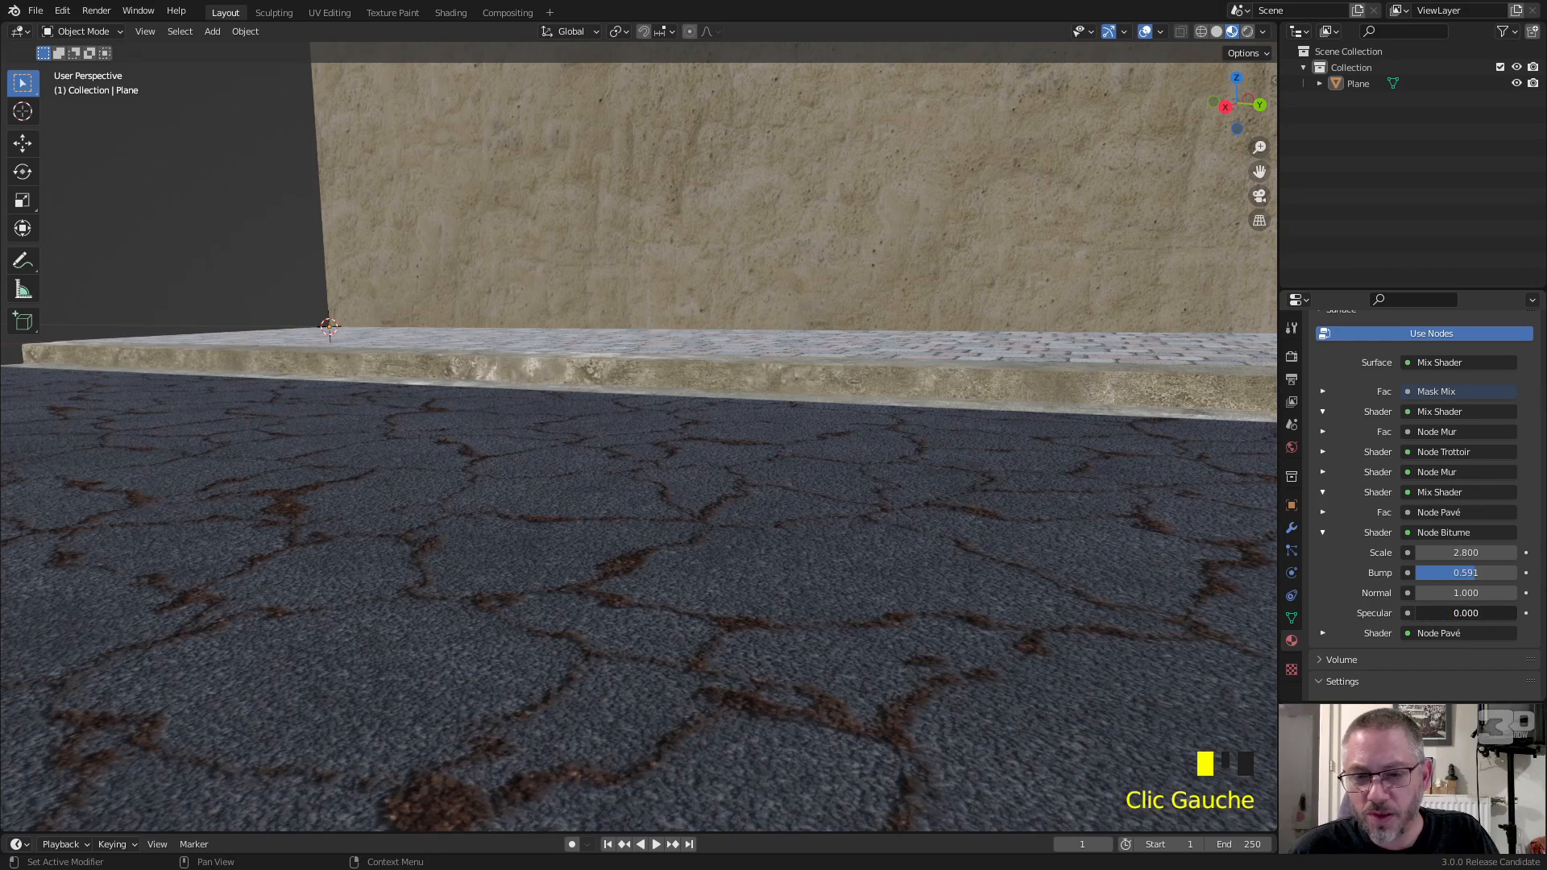
# Examine the adjusted wall, sidewalk, kerb and road textures from several angles, with the Node Bitume parameters collapsed.
pyautogui.scroll(-6, 784, 499)
pyautogui.moveTo(785, 498); pyautogui.dragTo(919, 484, button='middle')
pyautogui.scroll(2, 829, 531)
pyautogui.scroll(3, 832, 533)
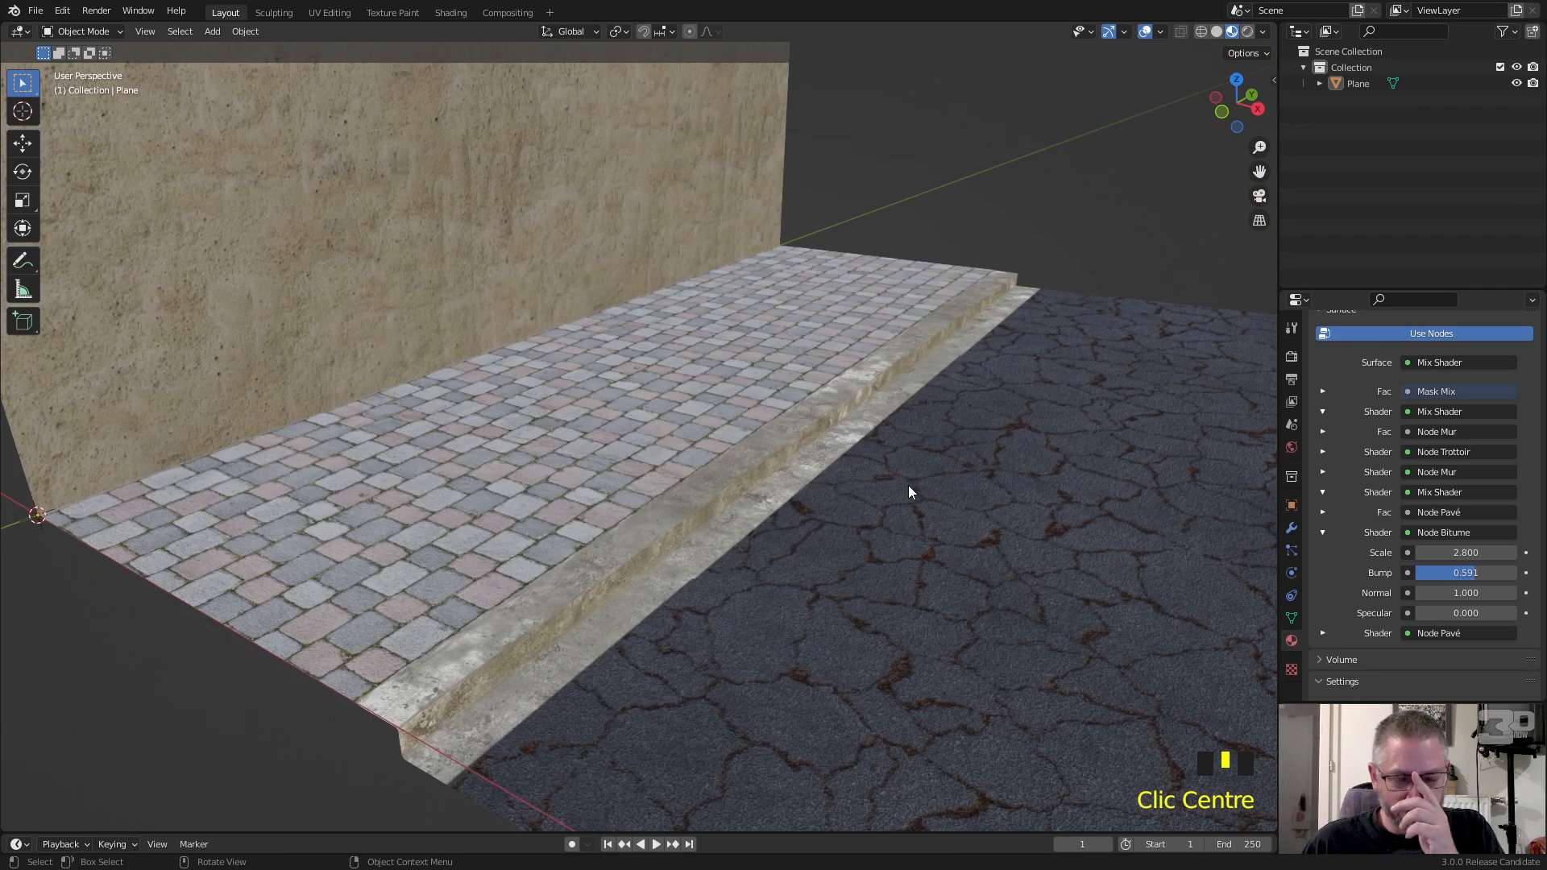
pyautogui.scroll(-5, 907, 485)
pyautogui.scroll(3, 837, 477)
pyautogui.keyDown('shift'); pyautogui.moveTo(851, 481); pyautogui.dragTo(778, 534, button='middle'); pyautogui.keyUp('shift')
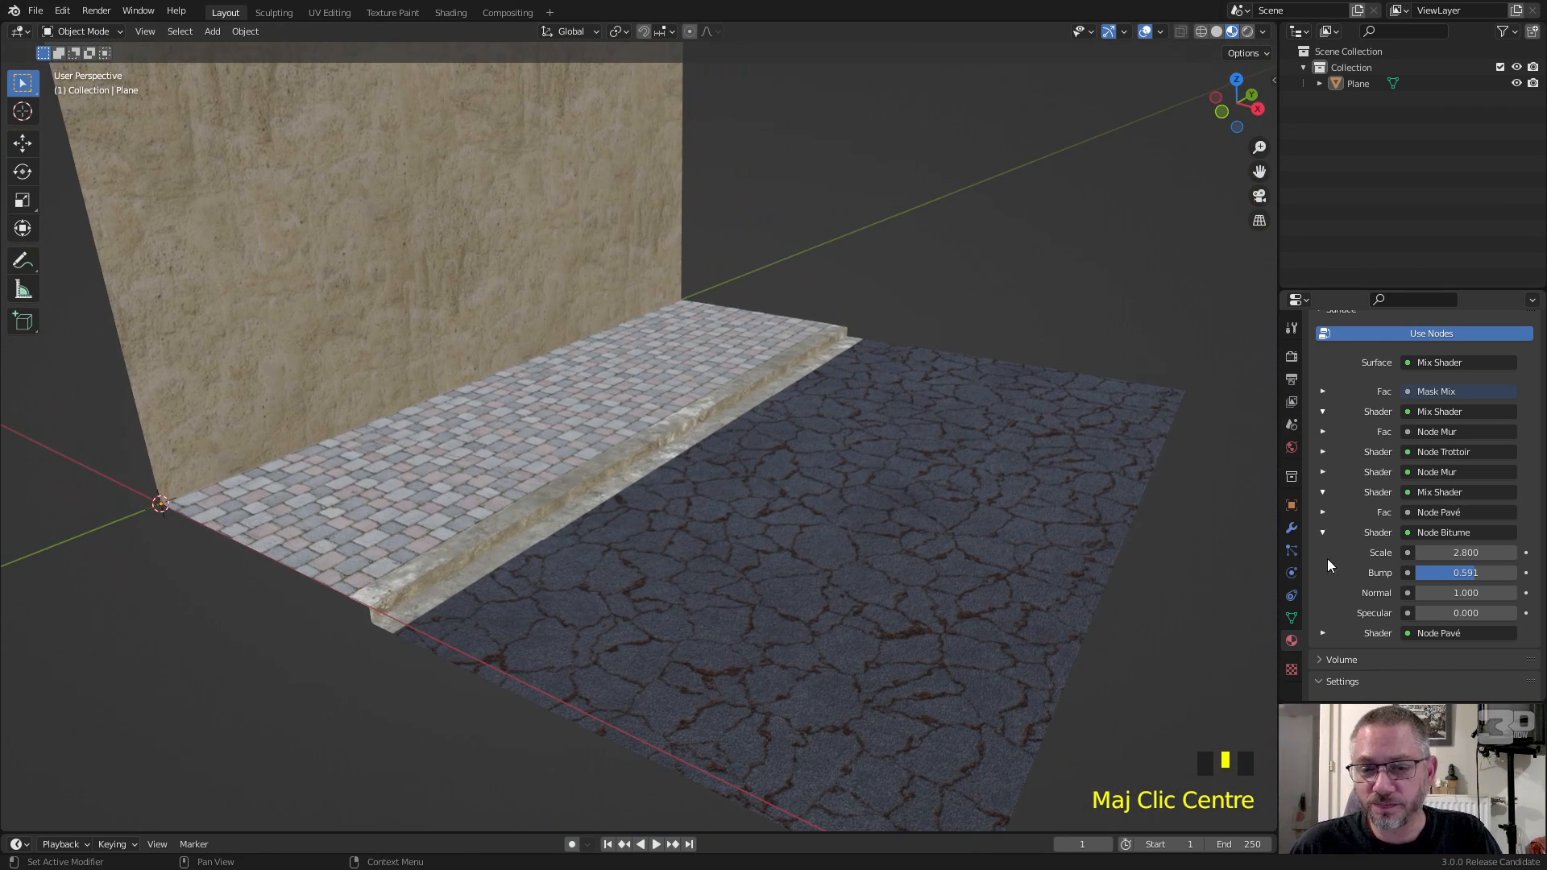
pyautogui.click(1322, 533)
pyautogui.moveTo(828, 481); pyautogui.dragTo(816, 446, button='middle')
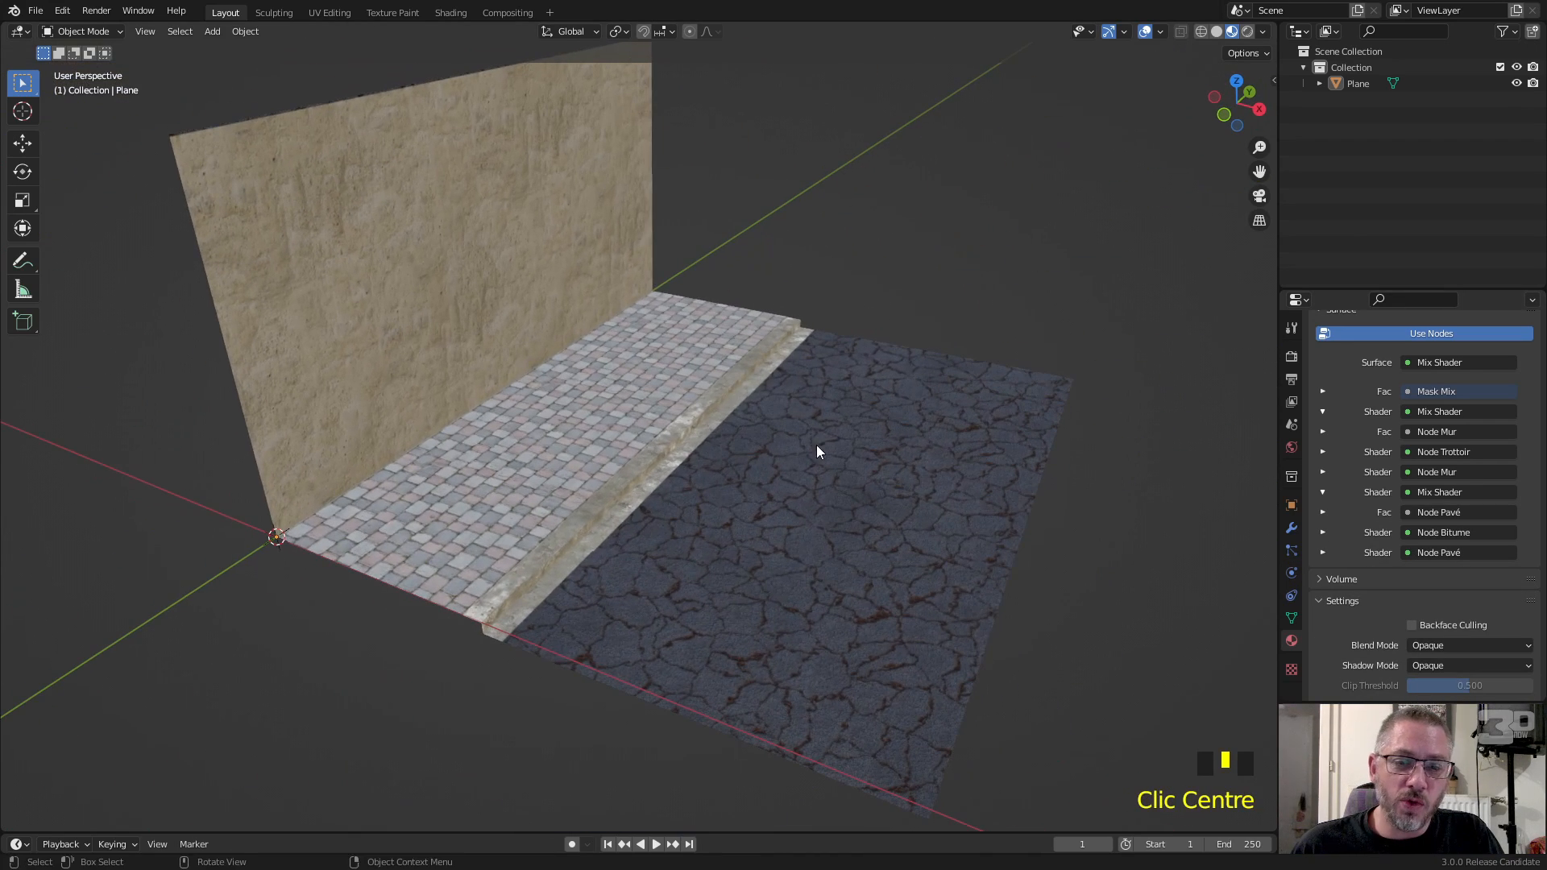
pyautogui.scroll(-2, 806, 465)
pyautogui.scroll(2, 731, 449)
pyautogui.keyDown('shift'); pyautogui.moveTo(732, 449); pyautogui.dragTo(814, 493, button='middle'); pyautogui.keyUp('shift')
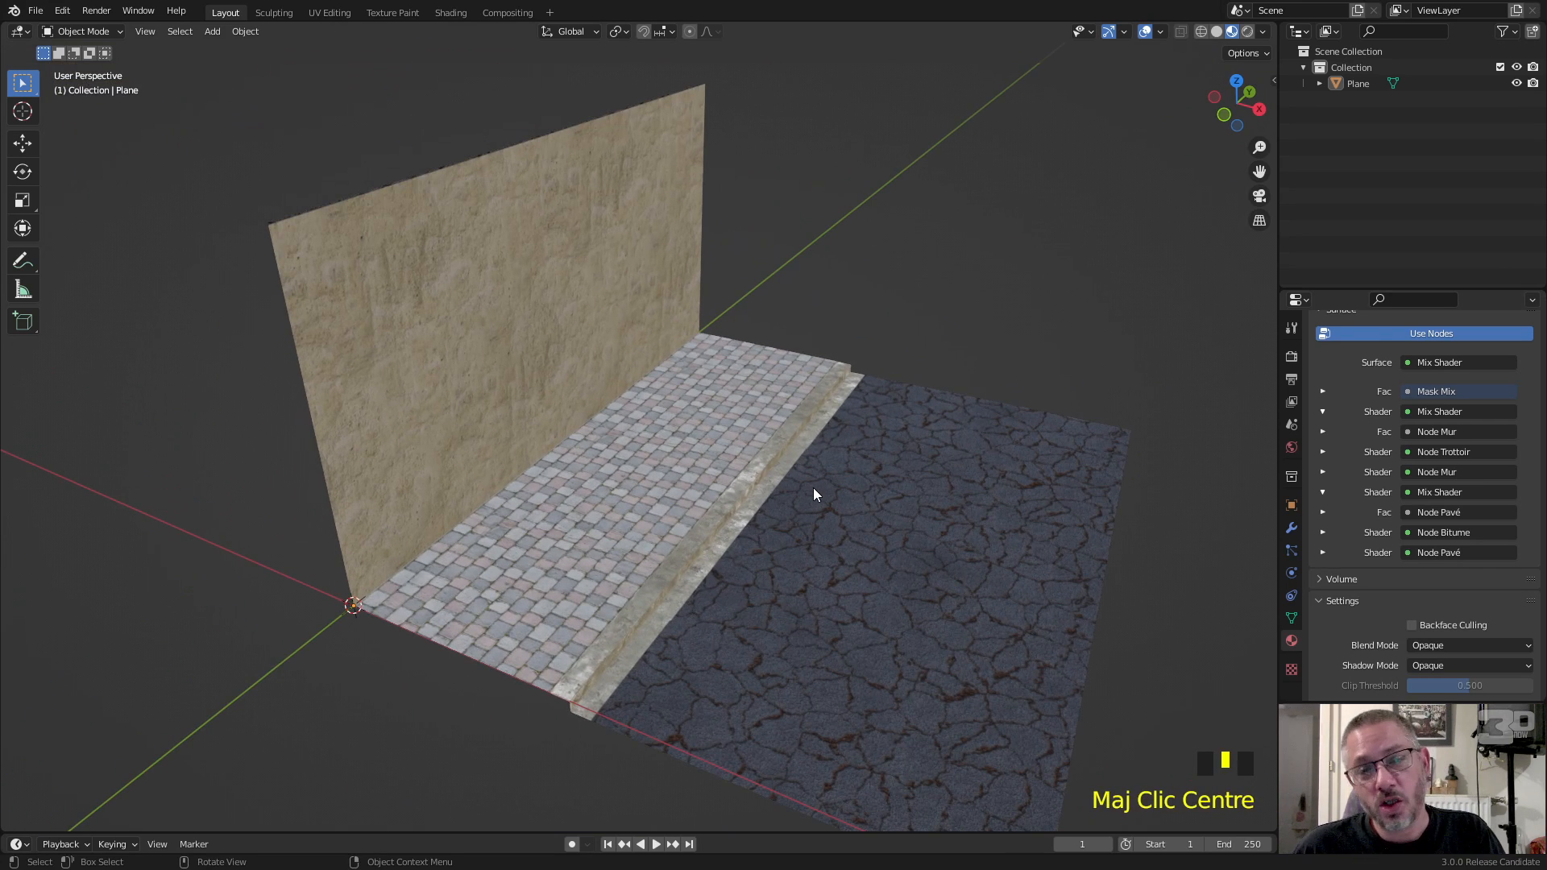